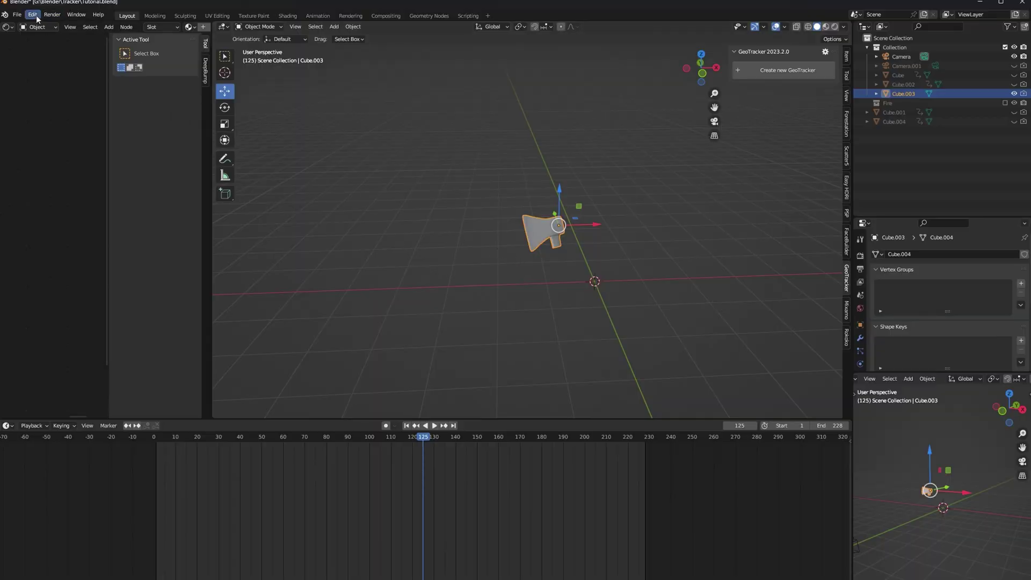
# Search the add-on preferences for geo and review the details and GeoTracker license section of the KeenTools FaceBuilder & GeoTracker add-on
pyautogui.click(32, 15)
pyautogui.click(49, 150)
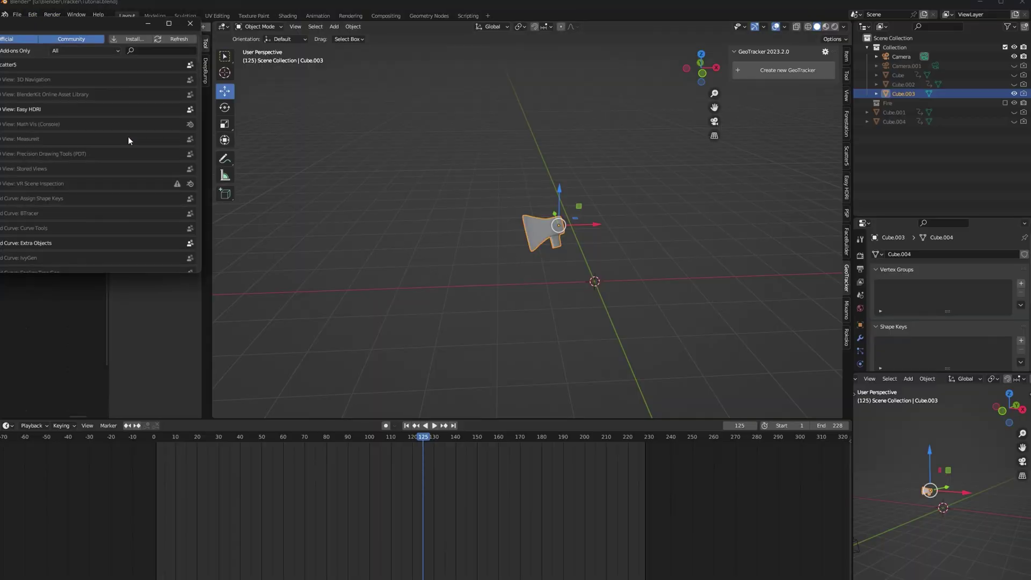
pyautogui.click(144, 49)
pyautogui.write('geo')
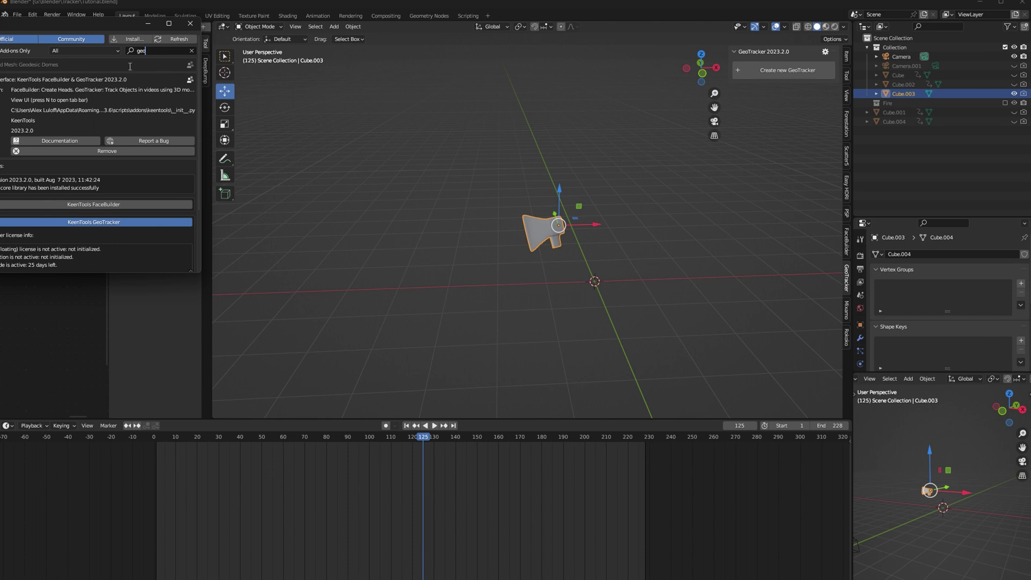
pyautogui.click(16, 80)
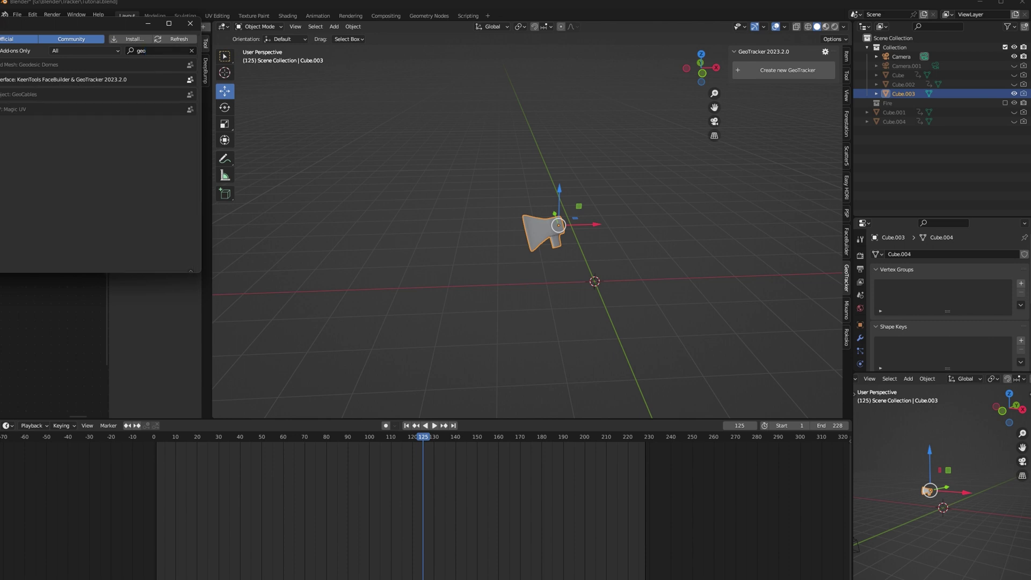
pyautogui.click(1, 80)
pyautogui.scroll(-3, 46, 160)
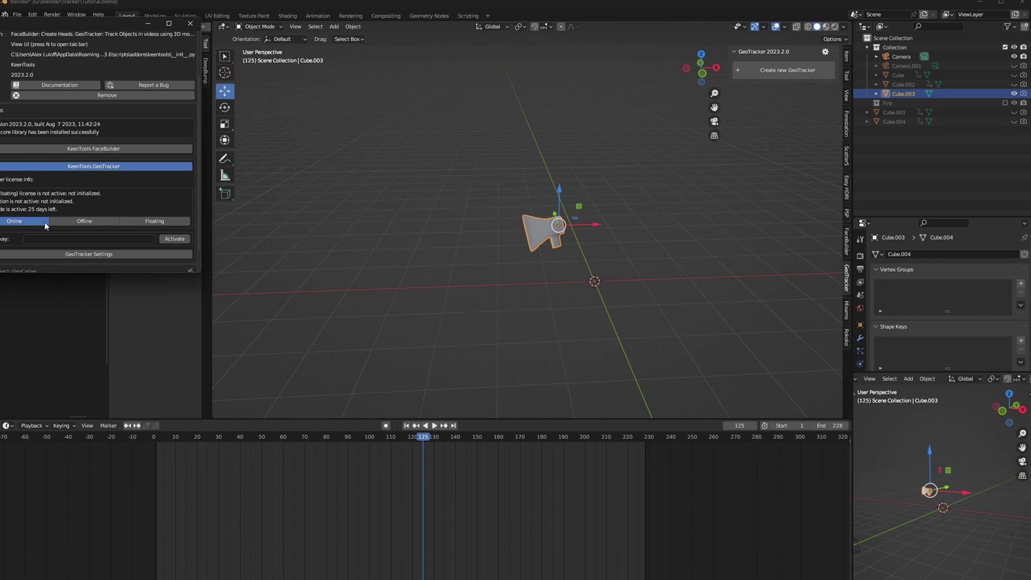
pyautogui.scroll(-1, 16, 221)
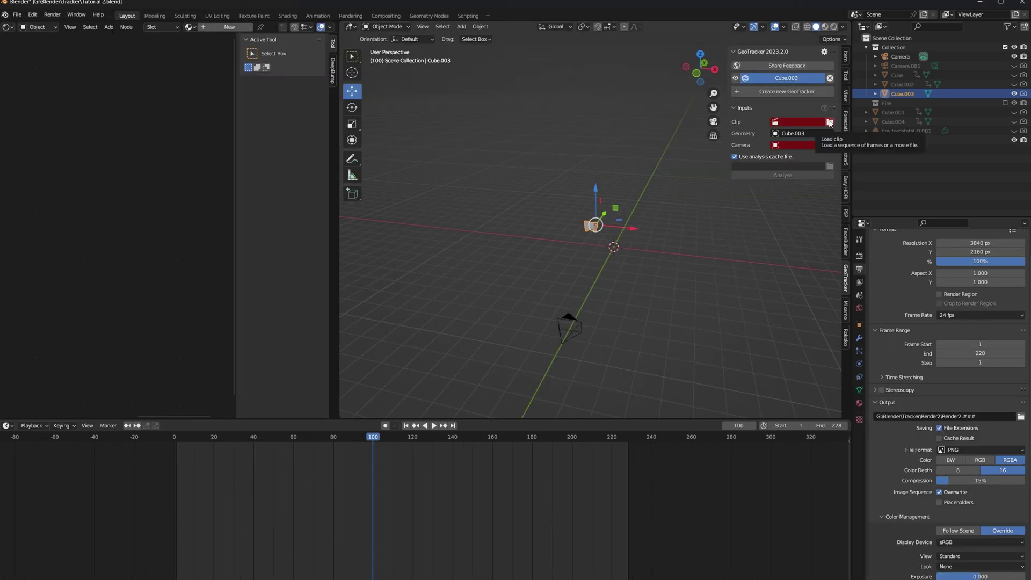
# Assign the scene's Camera to the Cube.003 GeoTracker and load the NewTrack EXR image sequence as its clip
pyautogui.click(830, 145)
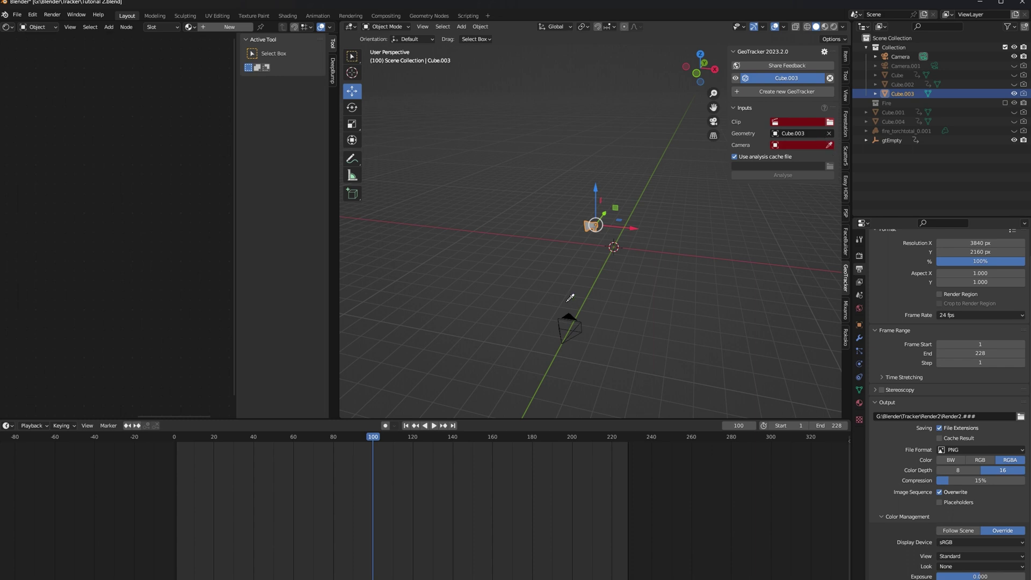
pyautogui.click(566, 318)
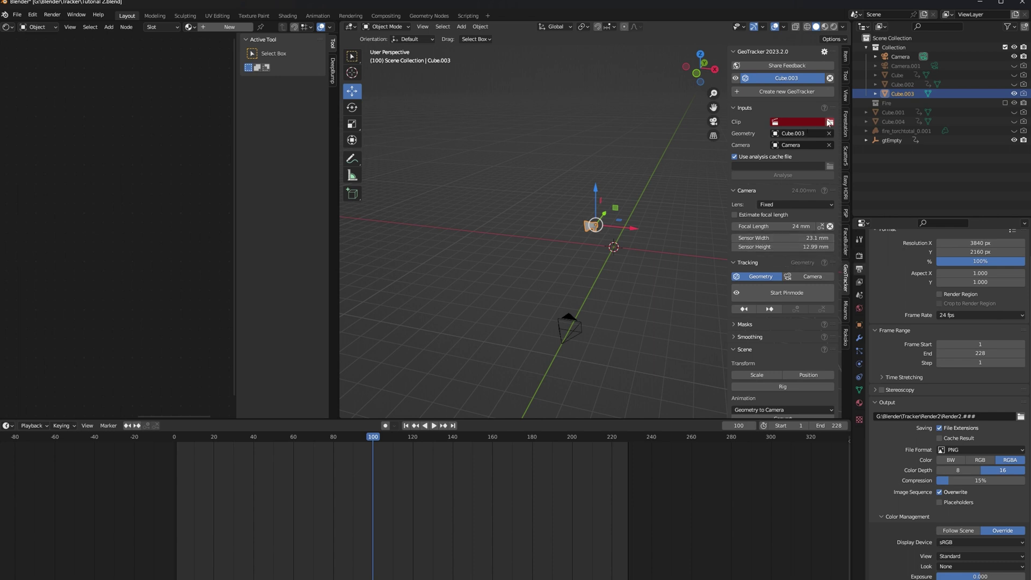
pyautogui.click(830, 123)
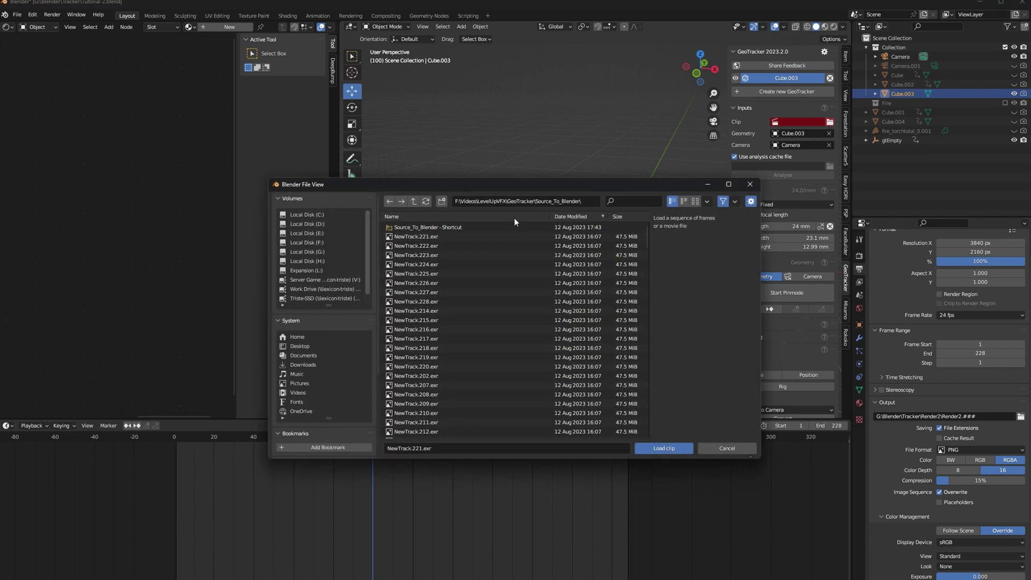
pyautogui.click(439, 236)
pyautogui.moveTo(645, 242); pyautogui.dragTo(650, 456)
pyautogui.keyDown('shift'); pyautogui.click(482, 428); pyautogui.keyUp('shift')
pyautogui.click(671, 446)
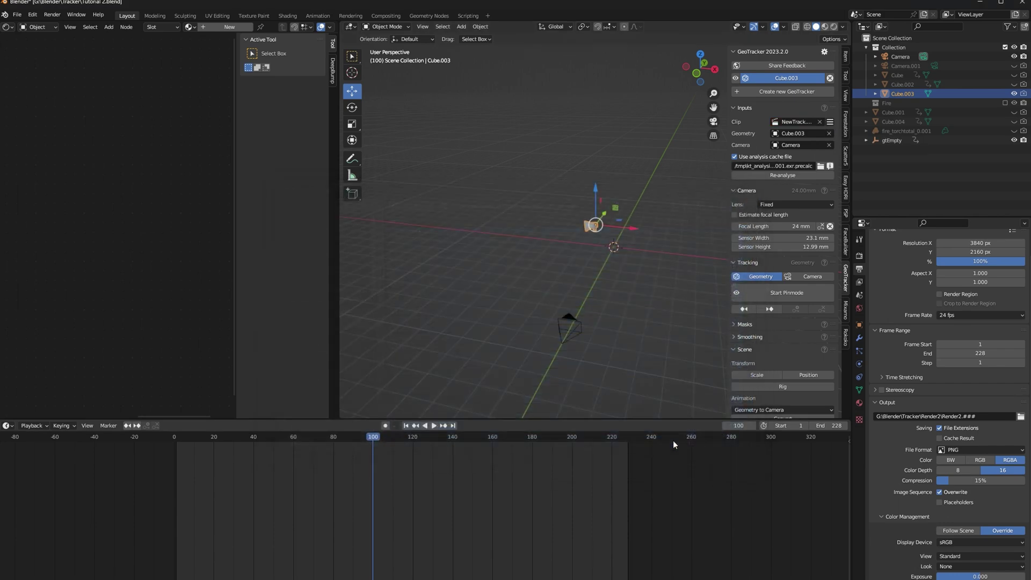
# Look through the scene camera and check how the axe head model lines up with the footage
pyautogui.click(714, 121)
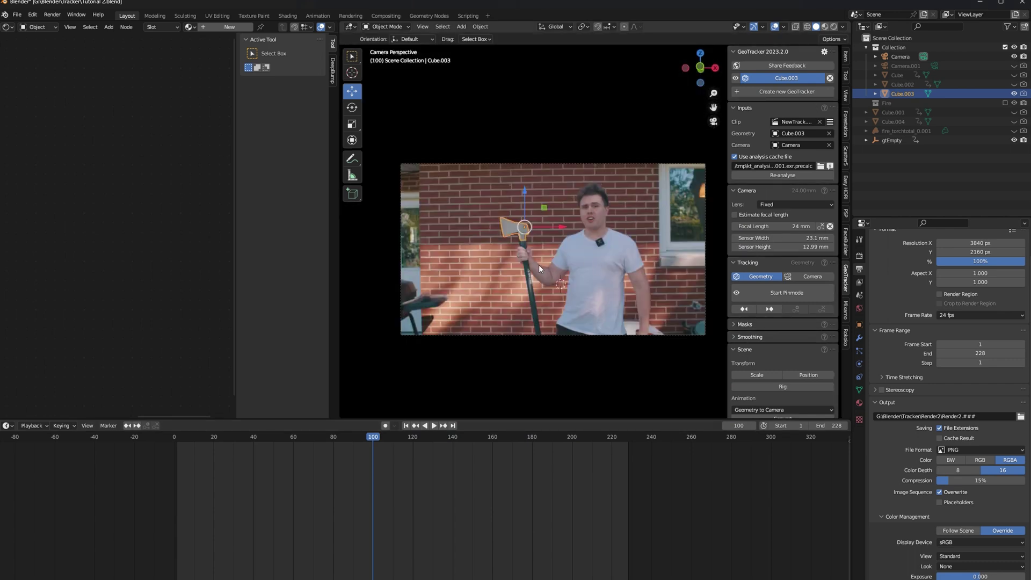
pyautogui.scroll(2, 539, 265)
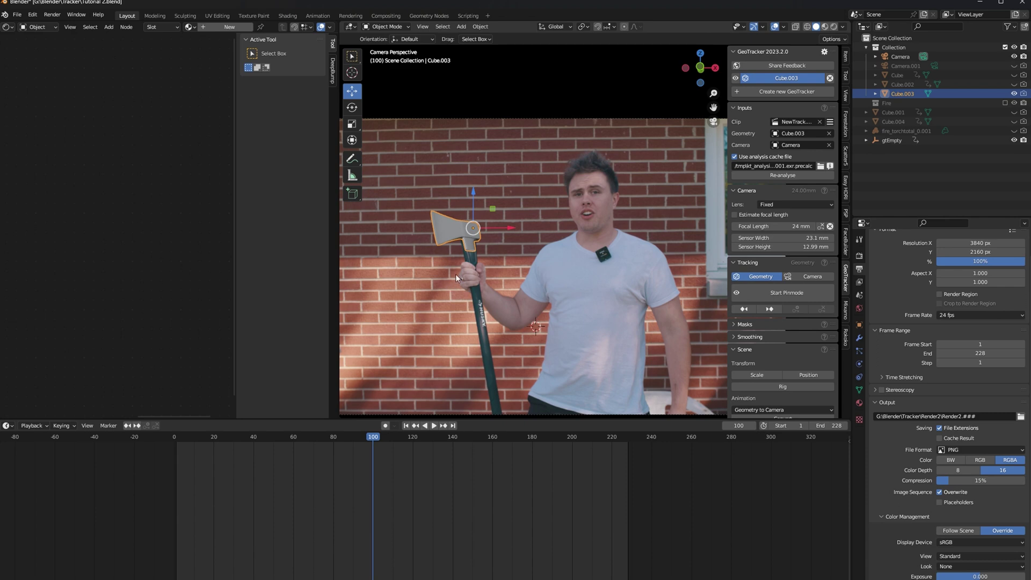
pyautogui.scroll(3, 456, 269)
pyautogui.keyDown('shift'); pyautogui.moveTo(470, 276); pyautogui.dragTo(510, 298, button='middle'); pyautogui.keyUp('shift')
pyautogui.scroll(-2, 590, 268)
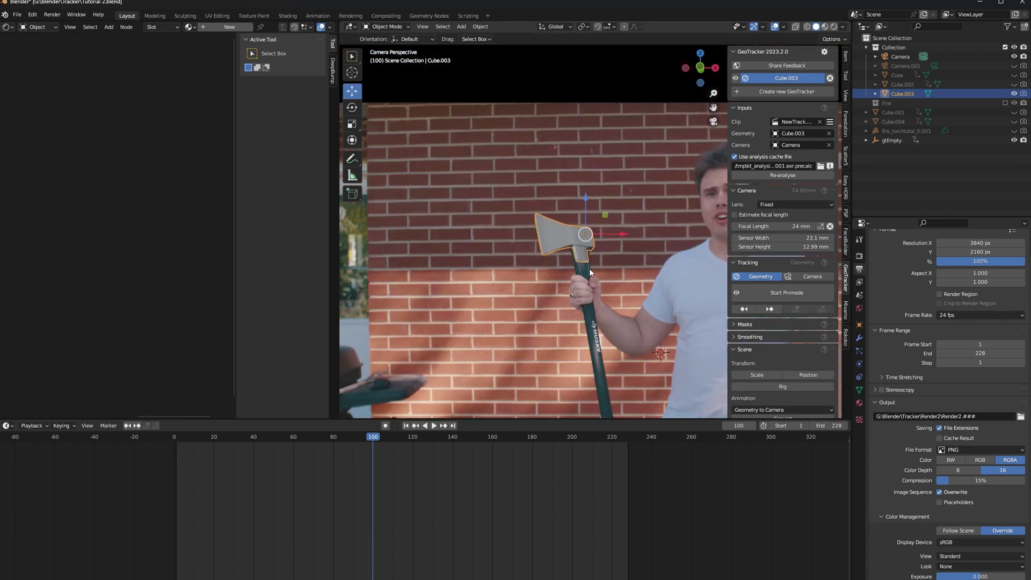
pyautogui.scroll(-3, 591, 274)
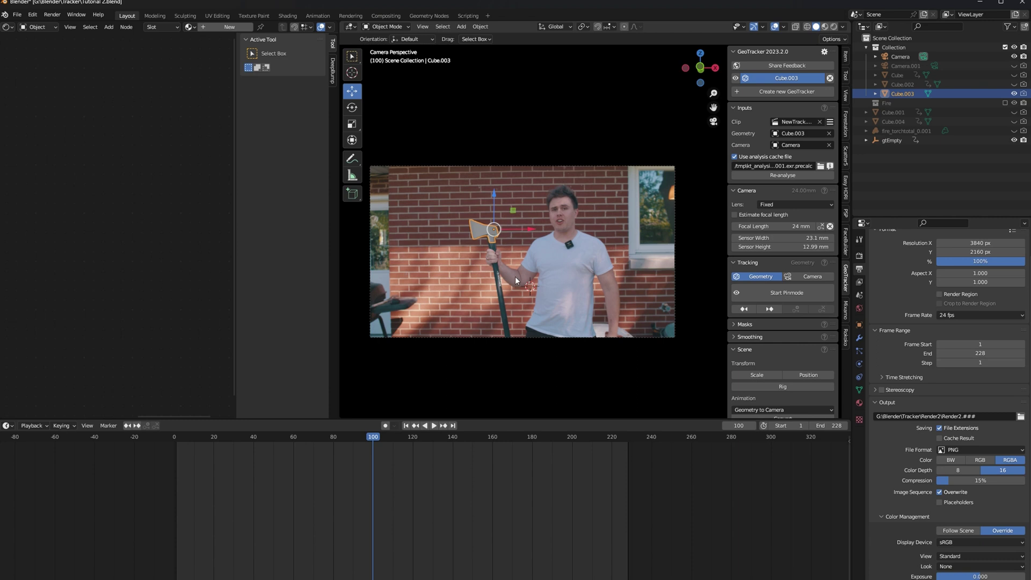
pyautogui.scroll(2, 476, 289)
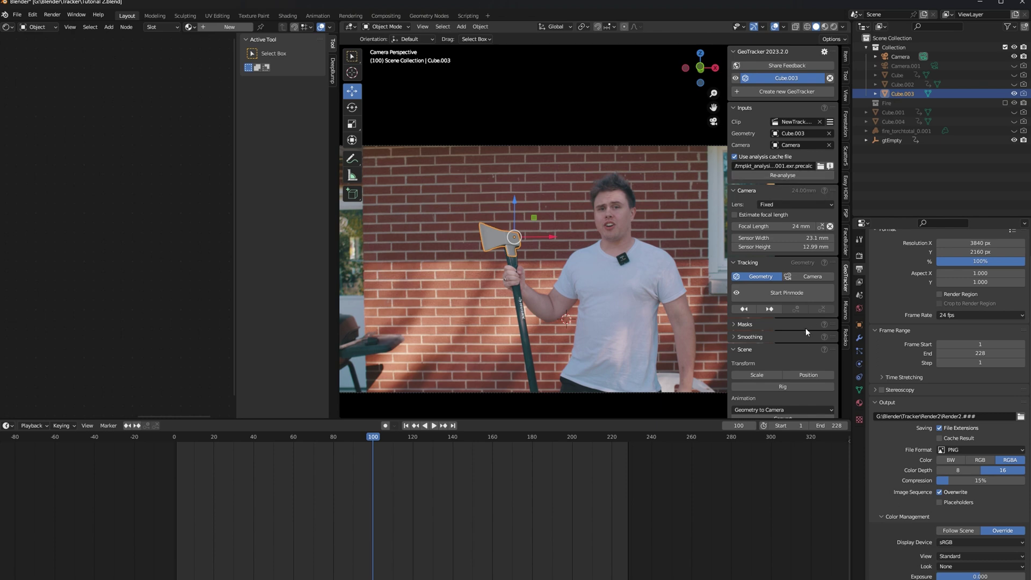
# Start Pinmode at frame 100 and pin the axe mesh at both blade corners, the back of the head and the handle socket
pyautogui.click(789, 295)
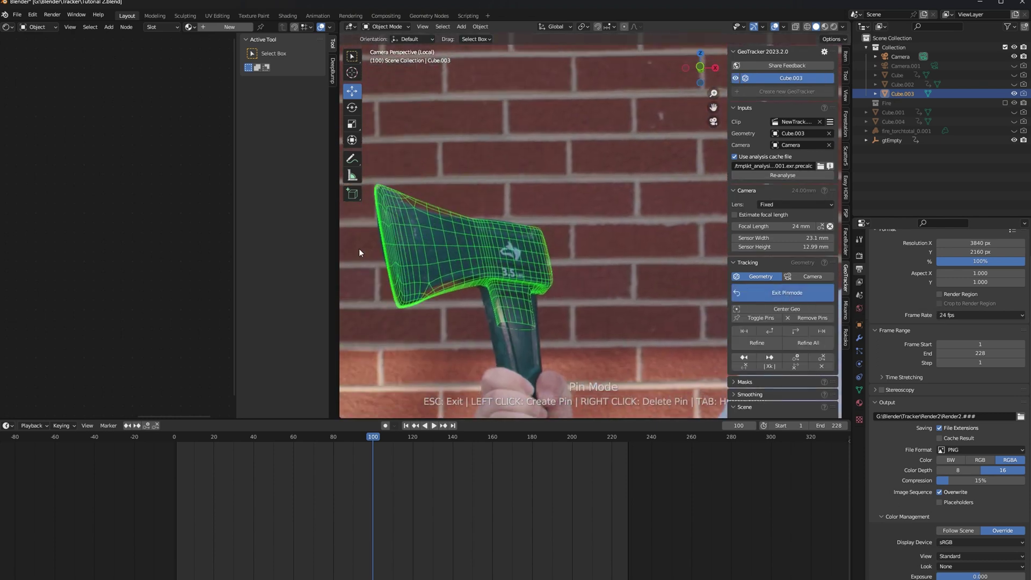
pyautogui.click(422, 291)
pyautogui.click(548, 231)
pyautogui.click(396, 188)
pyautogui.click(527, 311)
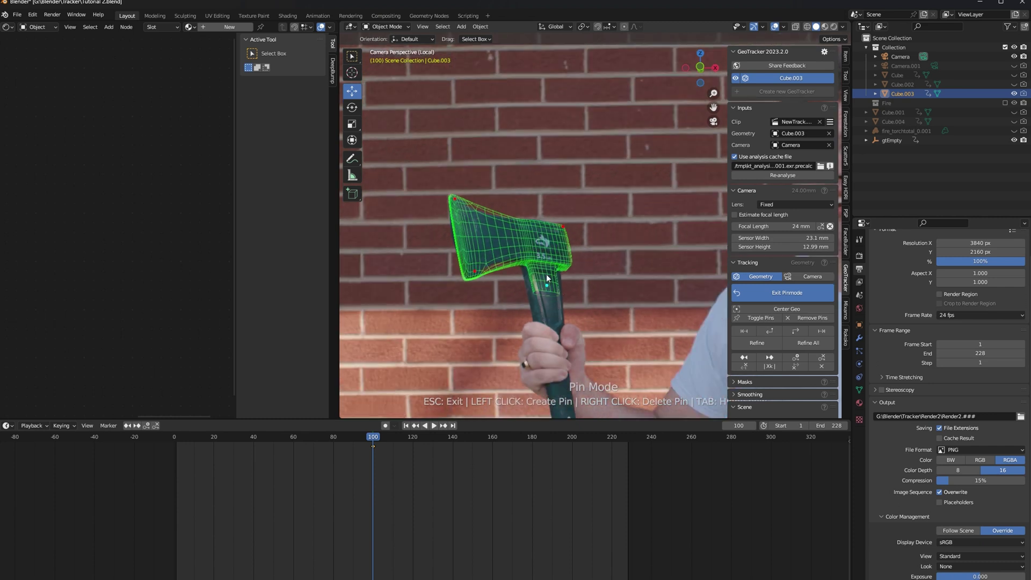
pyautogui.scroll(1, 521, 288)
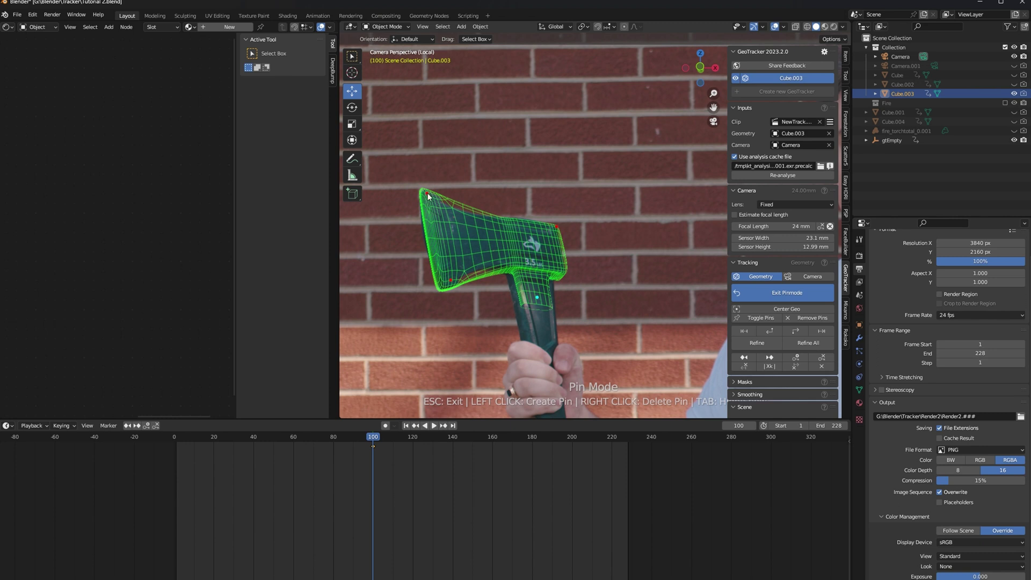
pyautogui.moveTo(427, 195); pyautogui.dragTo(428, 197)
# Track the axe backward from frame 100, stop at frame 66 and realign the mesh pins to the axe head there
pyautogui.click(768, 331)
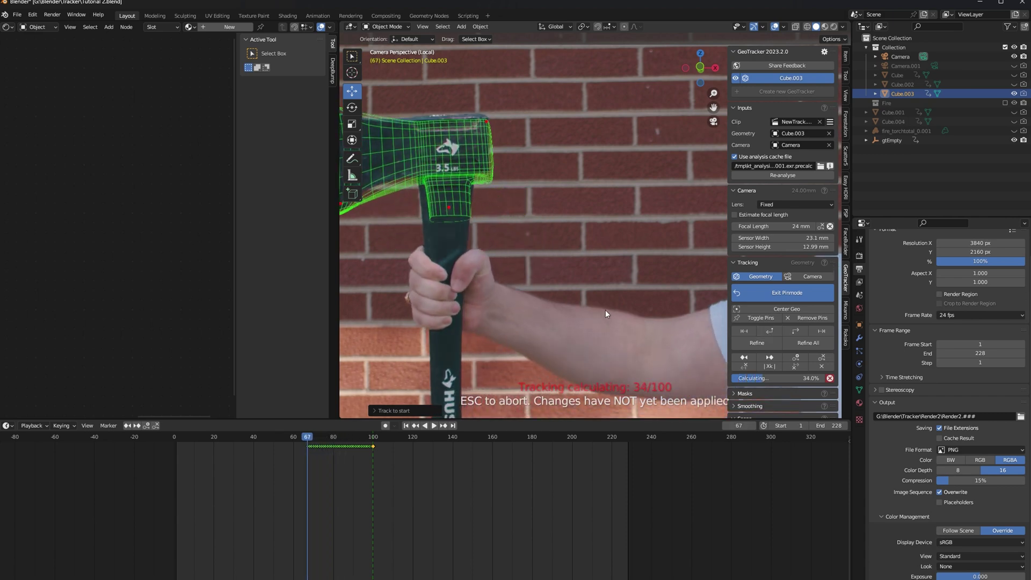
pyautogui.press('Escape')
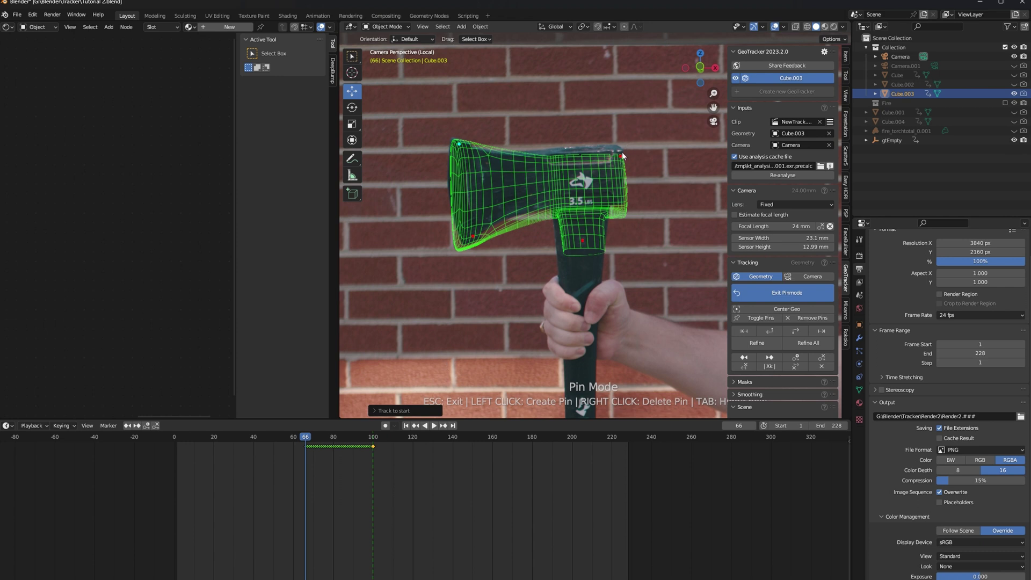
pyautogui.scroll(3, 628, 140)
pyautogui.moveTo(634, 127); pyautogui.dragTo(627, 110)
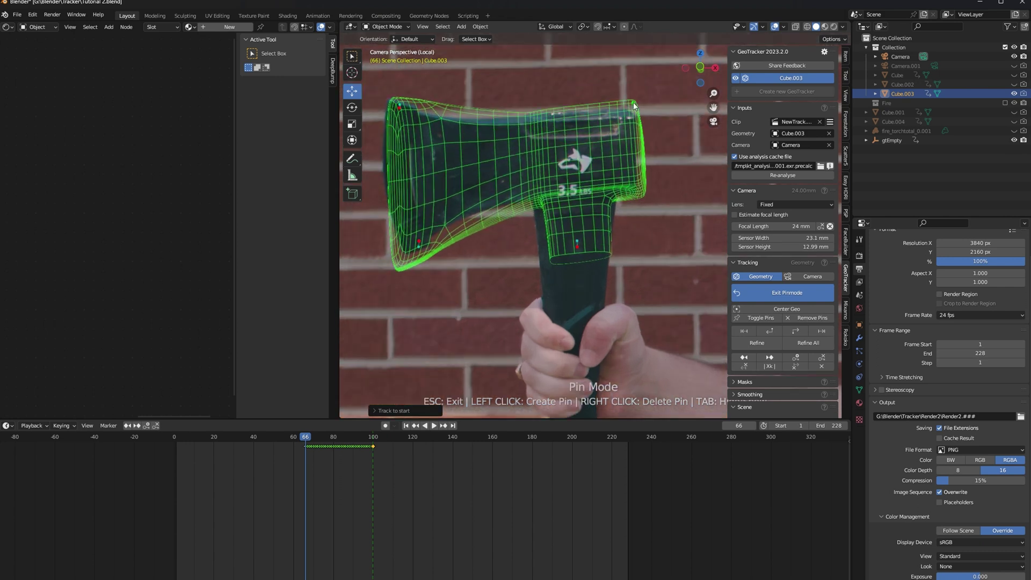
pyautogui.moveTo(573, 239); pyautogui.dragTo(577, 235)
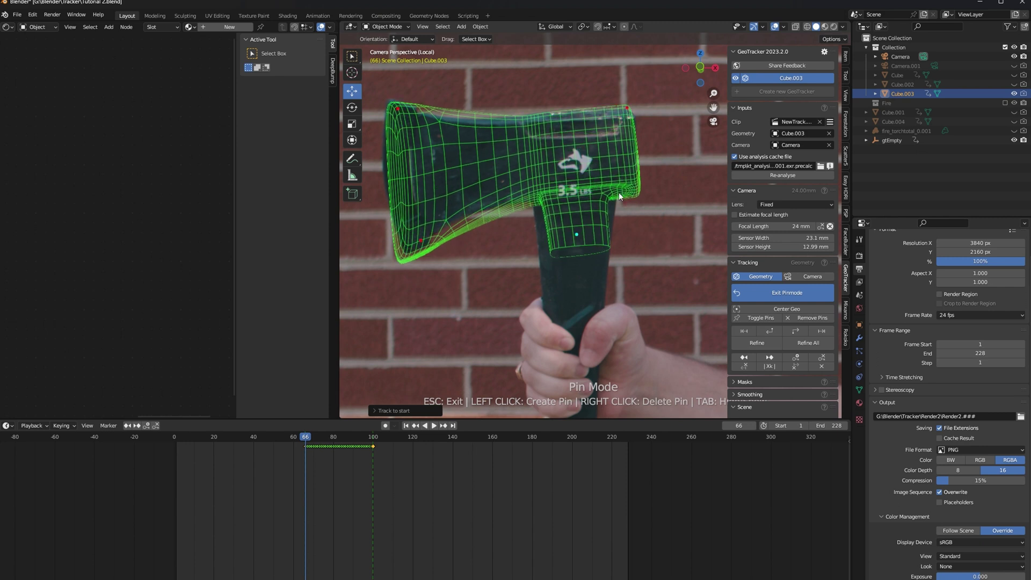
pyautogui.moveTo(626, 194)
pyautogui.mouseDown()
pyautogui.moveTo(623, 175)
pyautogui.moveTo(641, 209)
pyautogui.moveTo(636, 196)
pyautogui.mouseUp()
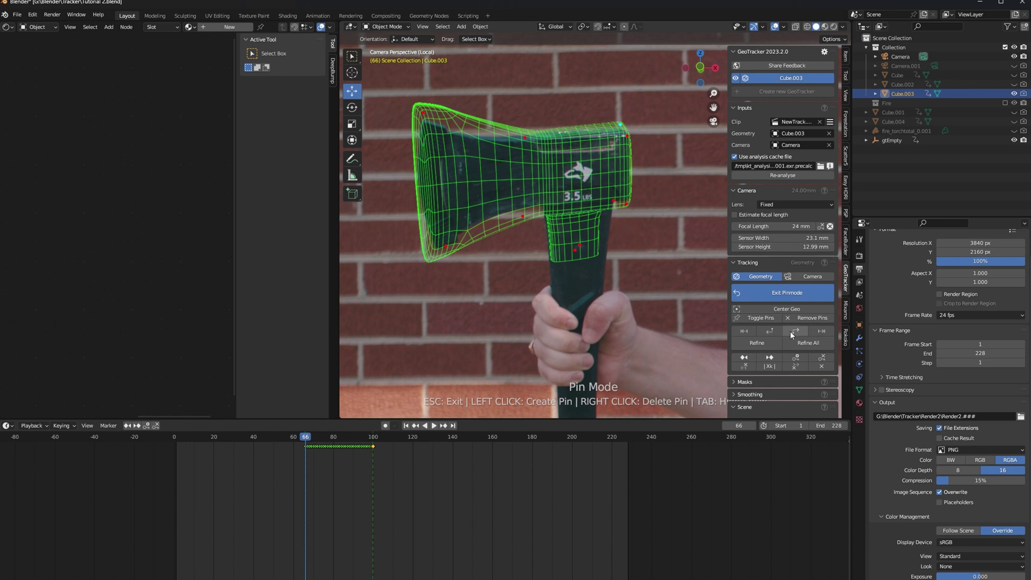
# Refine the axe tracking between frames 66 and 100 and play it back to check the mesh alignment
pyautogui.click(757, 344)
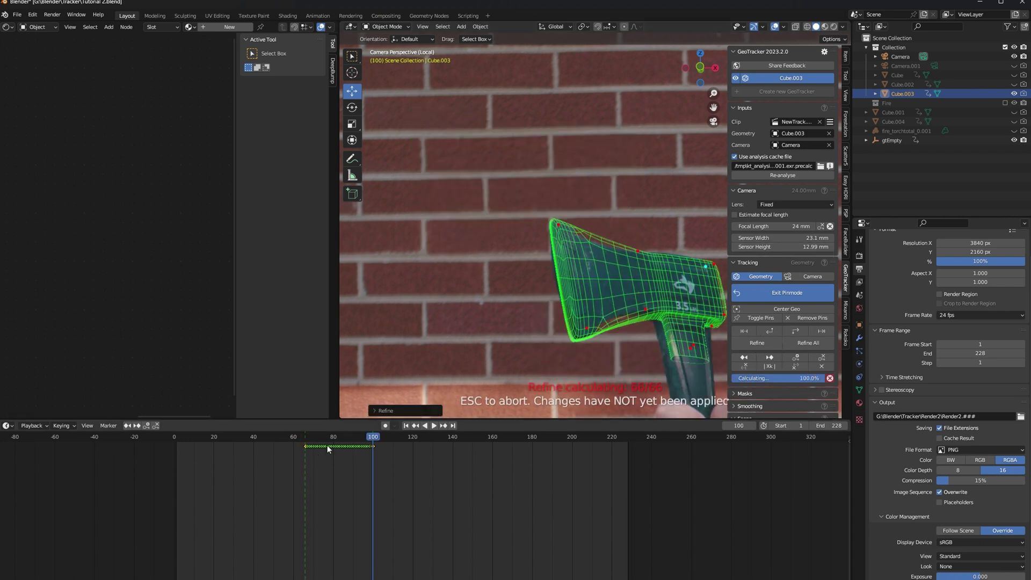
pyautogui.press('space')
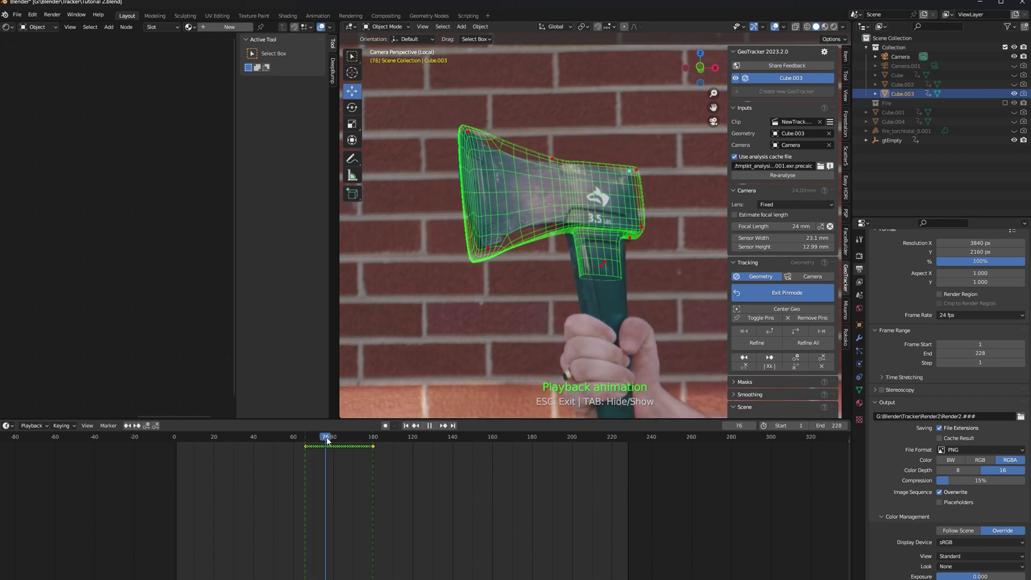
pyautogui.moveTo(319, 441); pyautogui.dragTo(305, 444)
pyautogui.press('Escape')
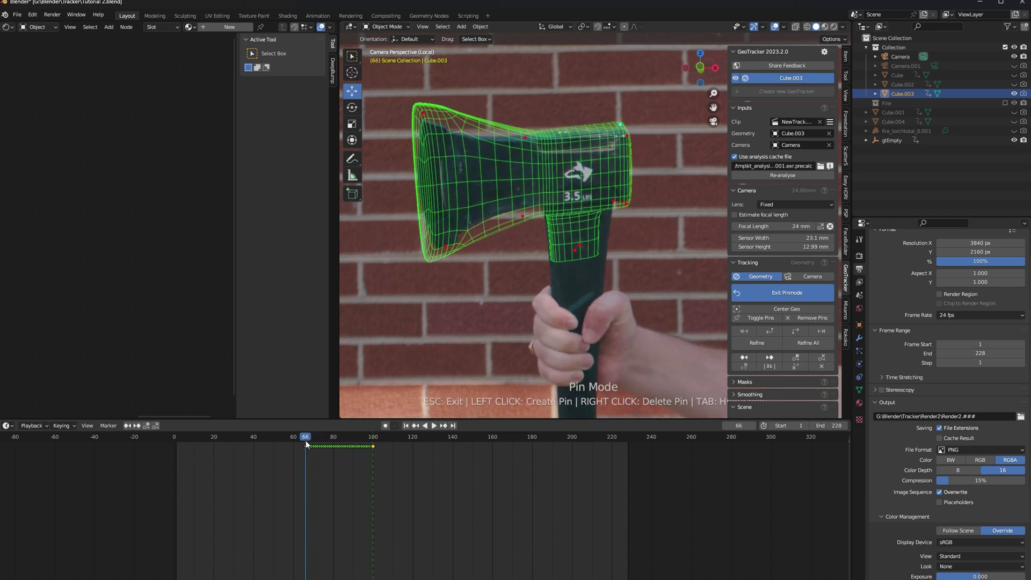
pyautogui.click(771, 367)
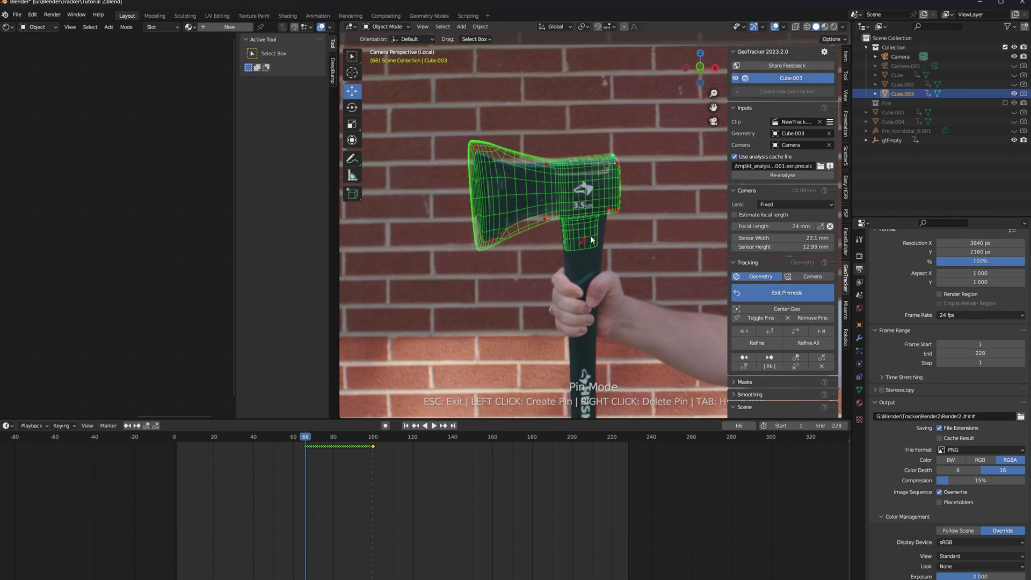
pyautogui.scroll(2, 598, 230)
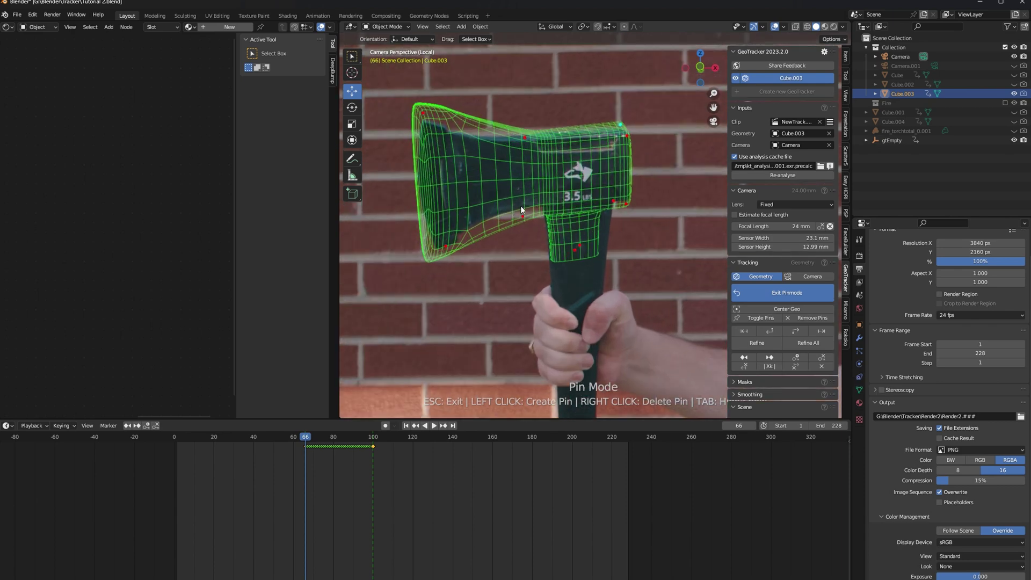
# Export the tracked animation to an empty with Geometry as the source and Linked off, and exit Pinmode
pyautogui.scroll(-6, 768, 350)
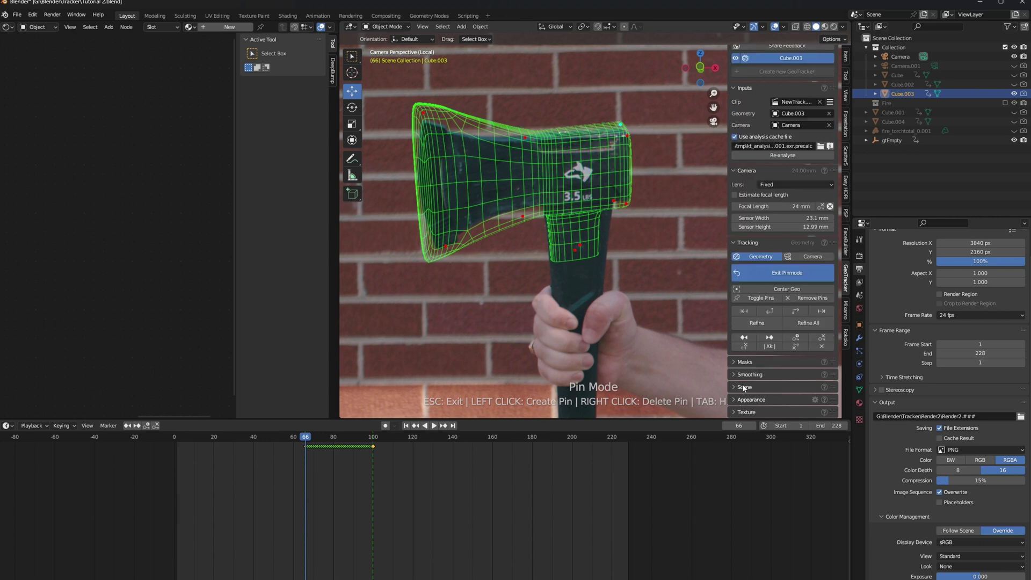
pyautogui.click(744, 387)
pyautogui.scroll(-5, 752, 381)
pyautogui.click(754, 377)
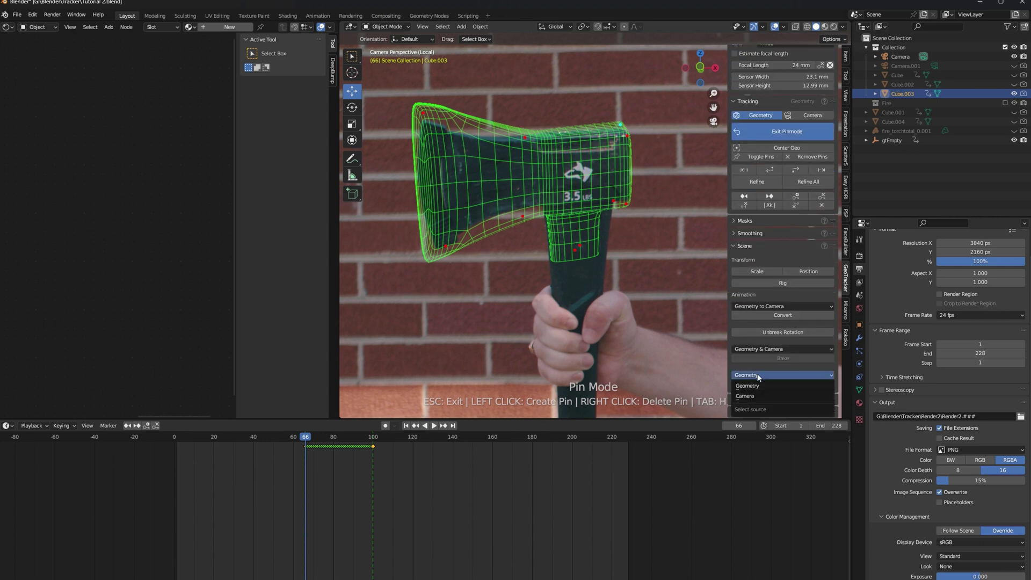
pyautogui.click(754, 386)
pyautogui.click(754, 375)
pyautogui.click(757, 398)
pyautogui.click(754, 375)
pyautogui.click(759, 386)
pyautogui.click(804, 384)
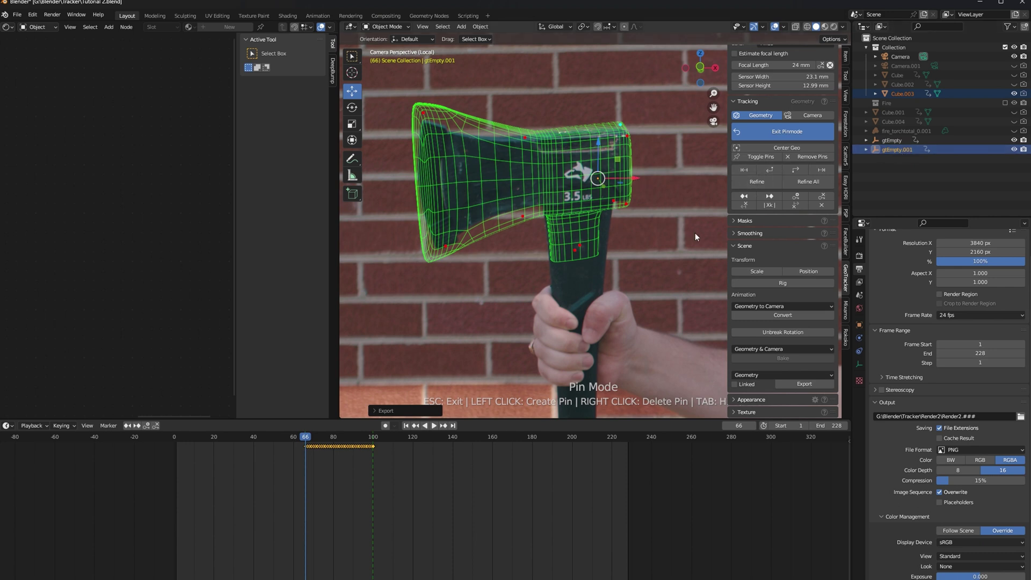
pyautogui.press('Escape')
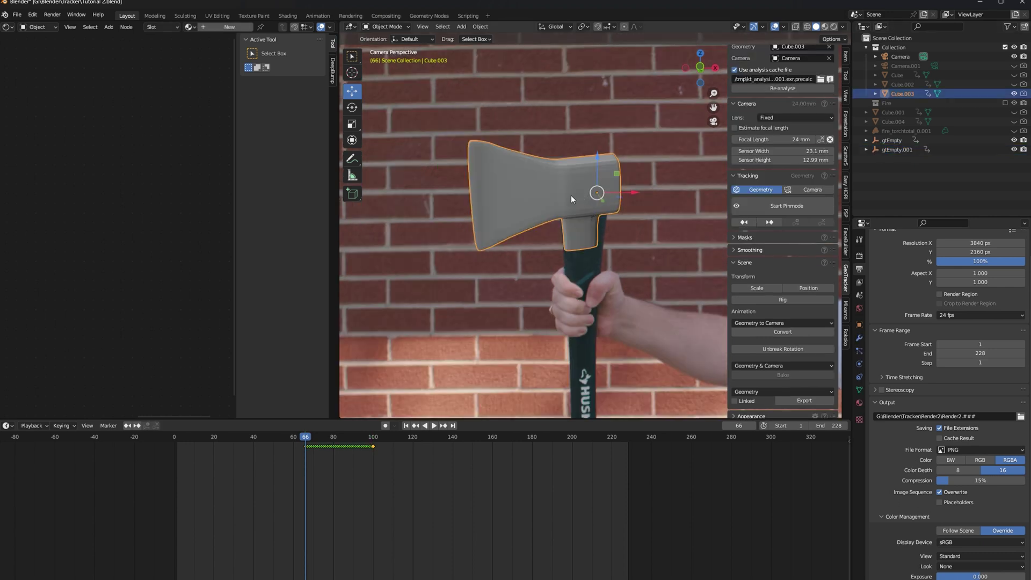
# Duplicate the tracked axe mesh in place and delete all keyframes from the copy
pyautogui.hotkey('shift', 'd')
pyautogui.rightClick(621, 234)
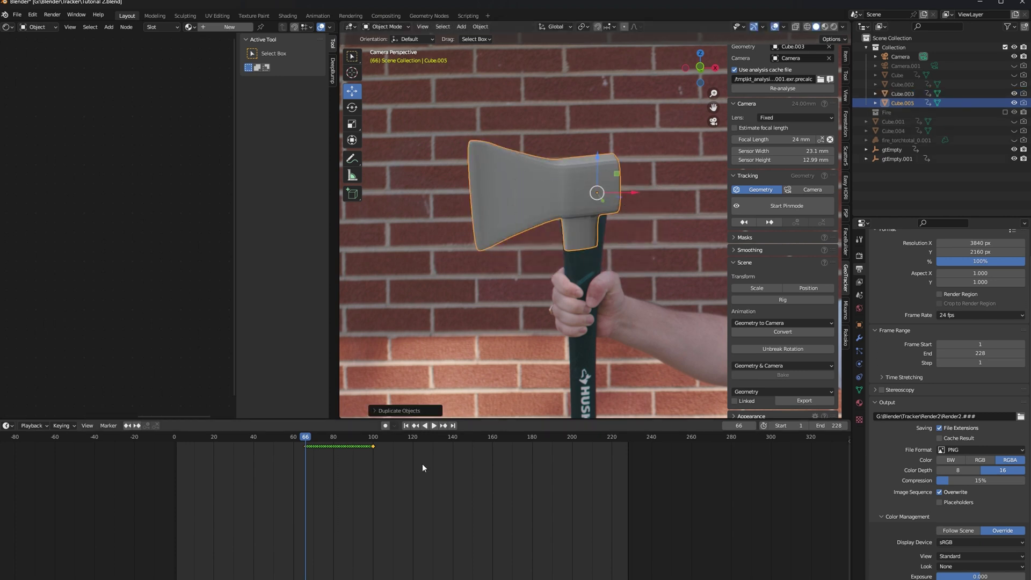
pyautogui.click(449, 468)
pyautogui.moveTo(463, 475); pyautogui.dragTo(290, 455)
pyautogui.press('Delete')
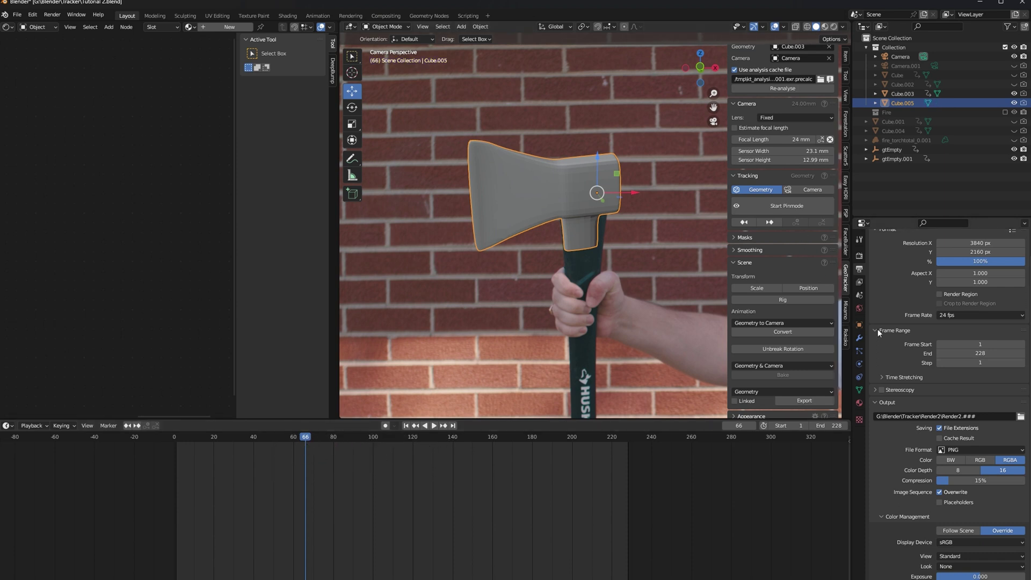
# Keyframe the X, Y and Z location and rotation of the duplicated axe mesh at frame 66
pyautogui.click(859, 325)
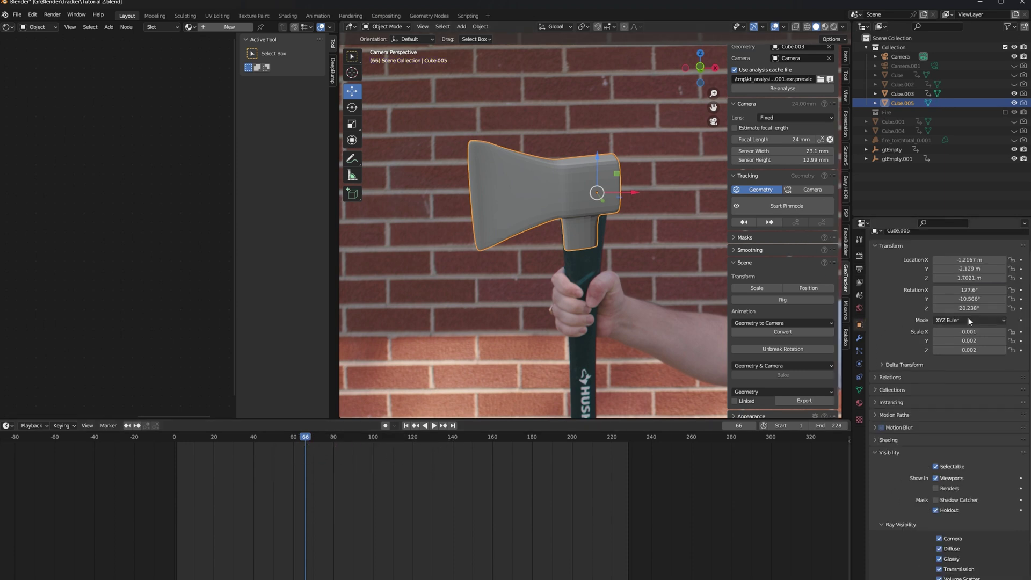
pyautogui.click(1021, 260)
pyautogui.click(1021, 268)
pyautogui.click(1021, 277)
pyautogui.click(1021, 289)
pyautogui.click(1021, 299)
pyautogui.click(1021, 308)
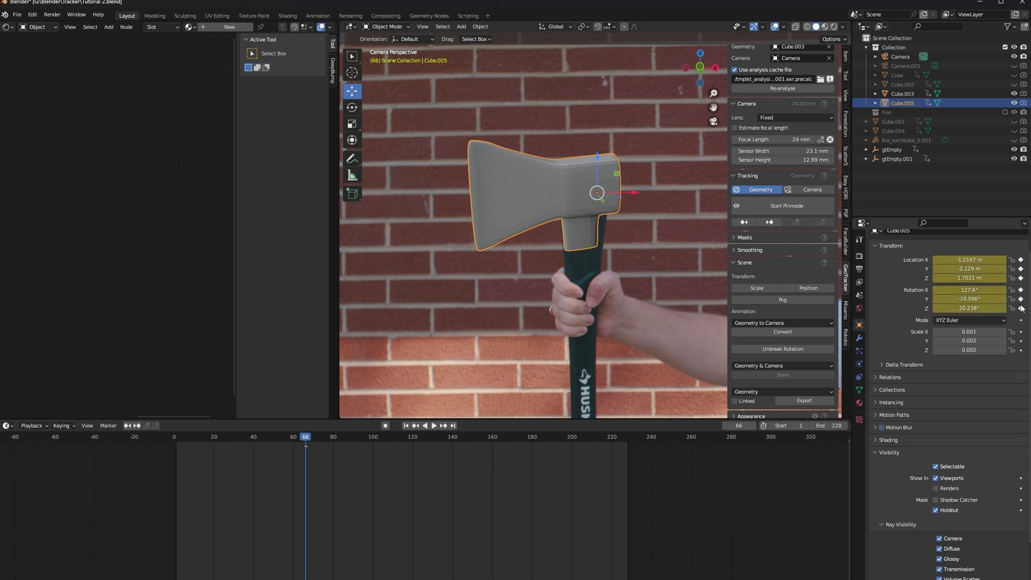
# Copy all keyframes between frames 66 and 100 from gtEmpty.001 onto Cube.005 and play back the duplicated axe's motion
pyautogui.click(895, 159)
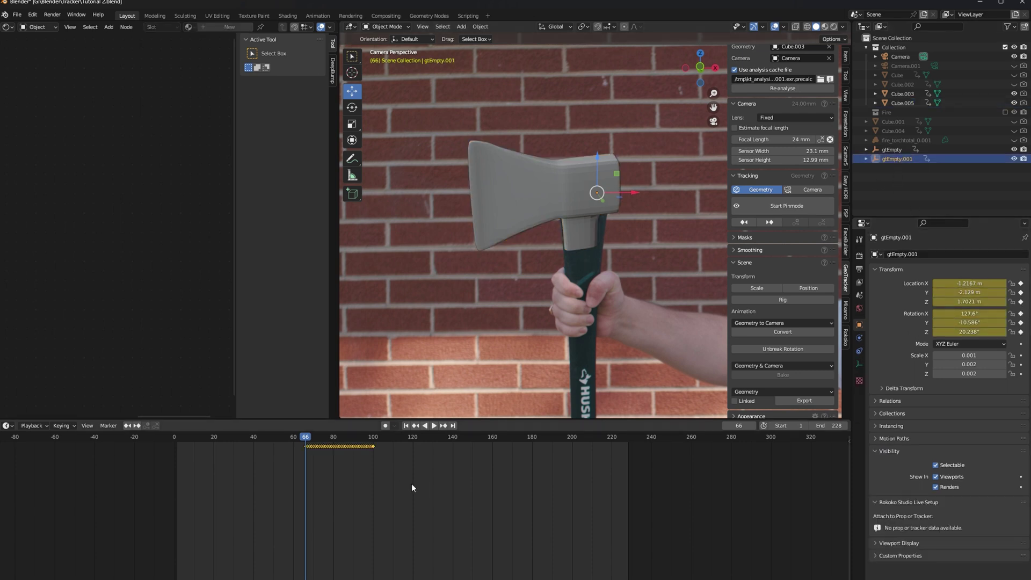
pyautogui.moveTo(416, 483); pyautogui.dragTo(350, 464)
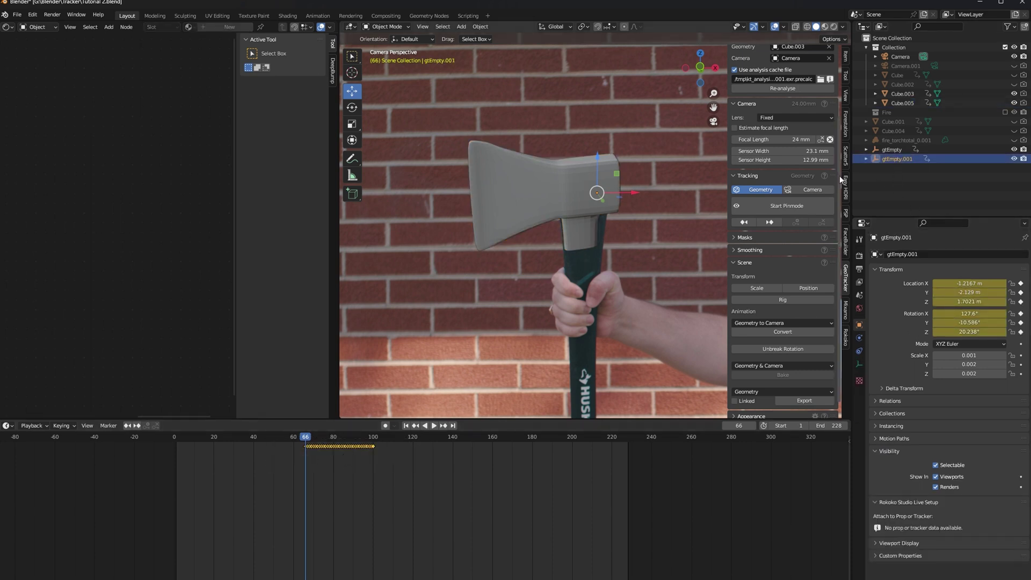
pyautogui.click(902, 104)
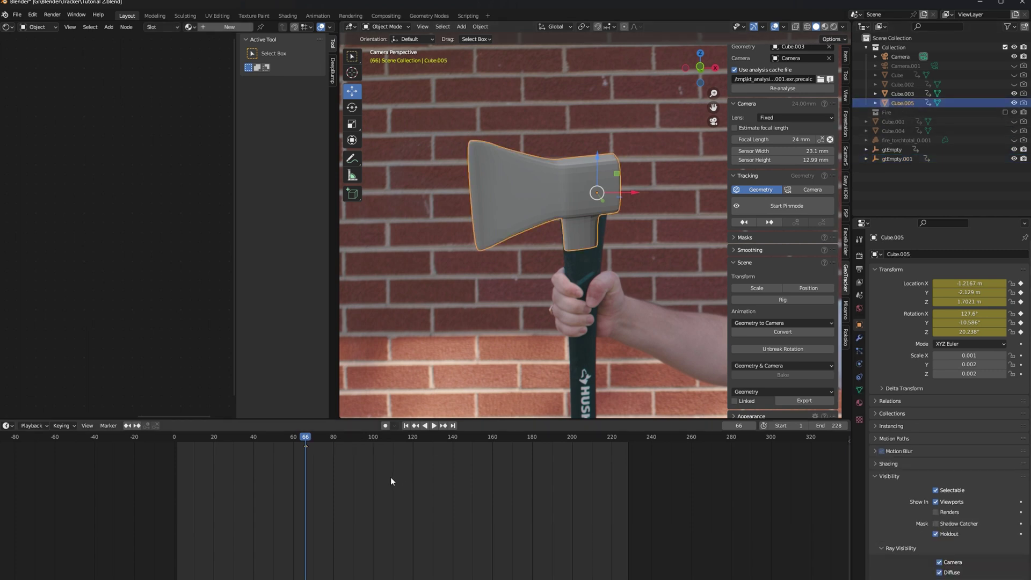
pyautogui.press('space')
pyautogui.press('space')
pyautogui.click(321, 434)
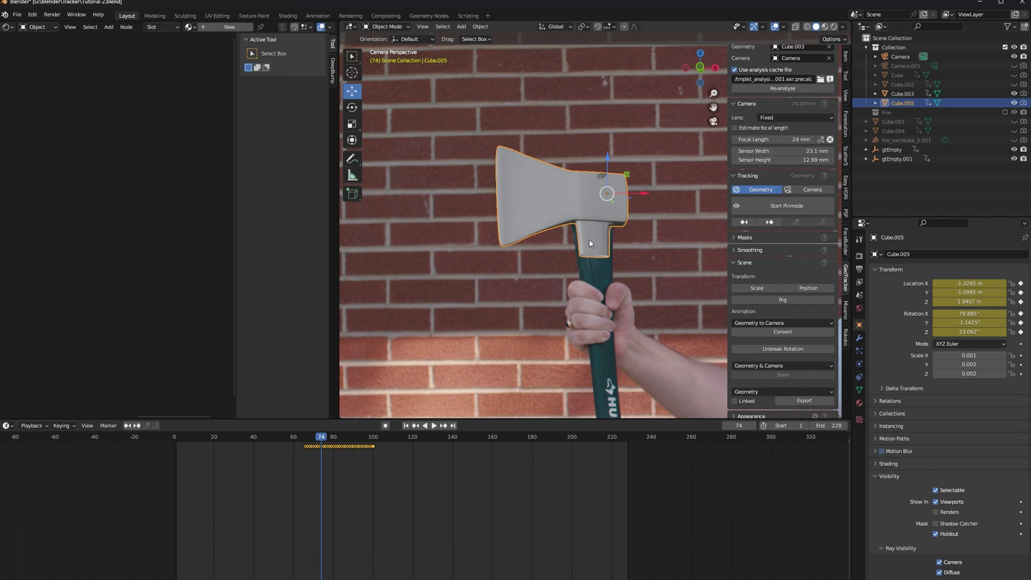
# Export the scene as the FBX file Tutorial 2.fbx in G:\Blender\Tracker with Bake Animation on
pyautogui.click(17, 14)
pyautogui.moveTo(81, 149)
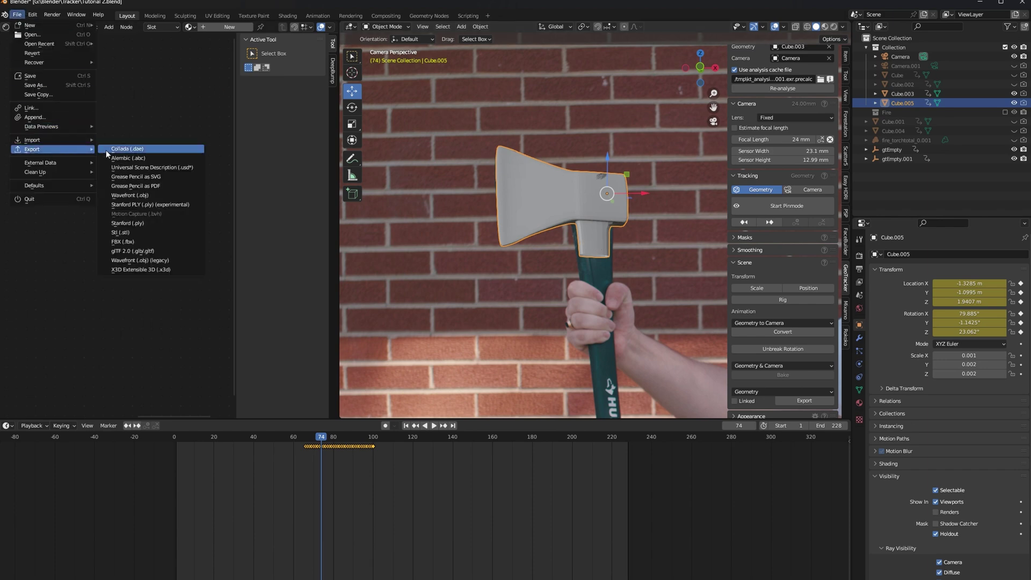
pyautogui.click(145, 242)
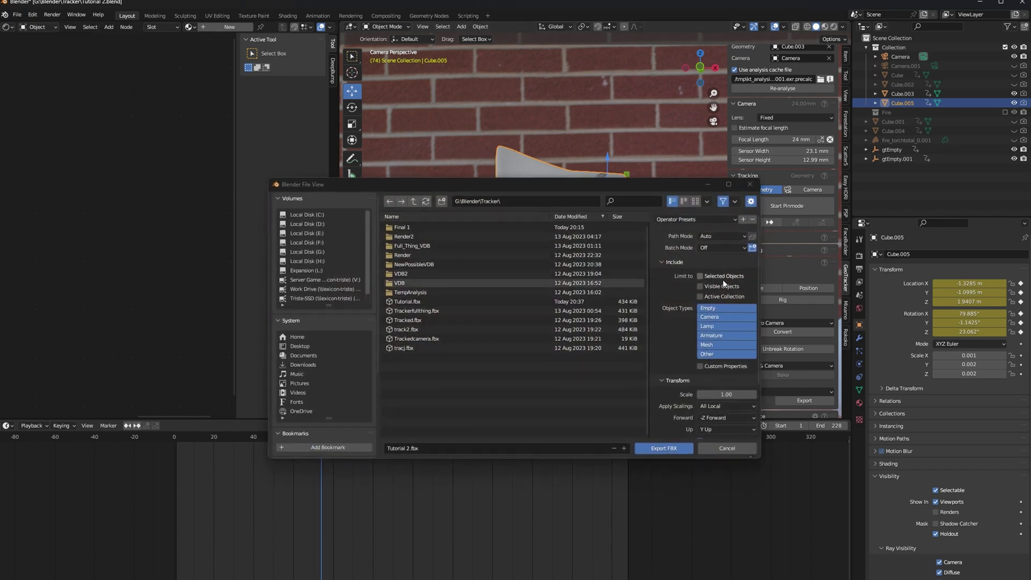
pyautogui.scroll(-3, 700, 279)
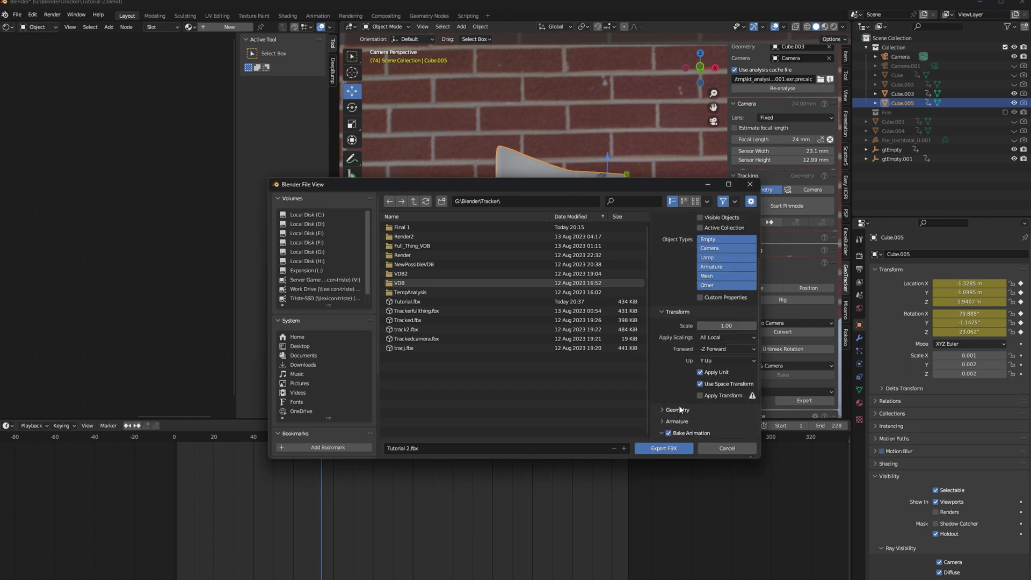
pyautogui.scroll(-3, 680, 409)
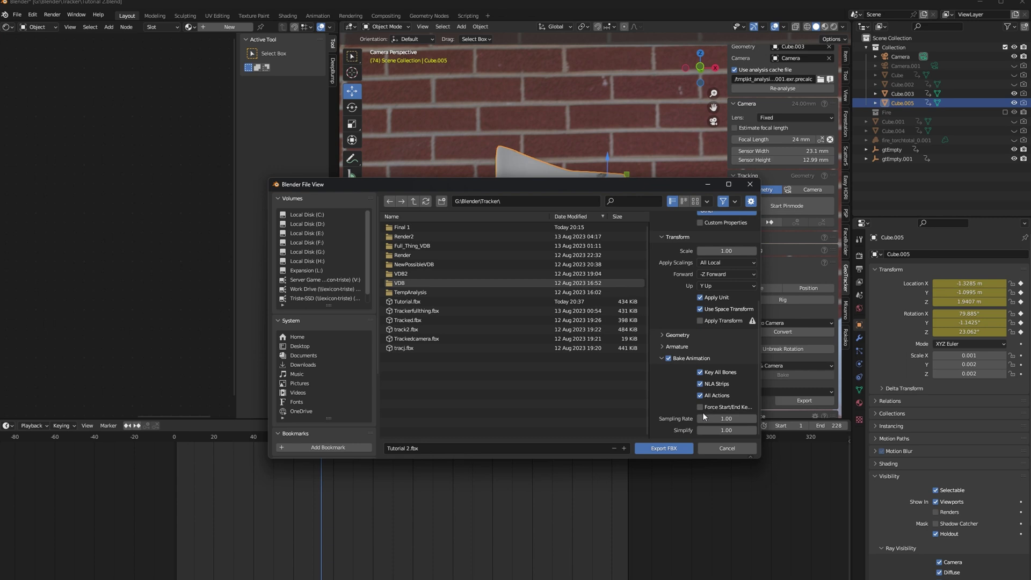
pyautogui.click(666, 448)
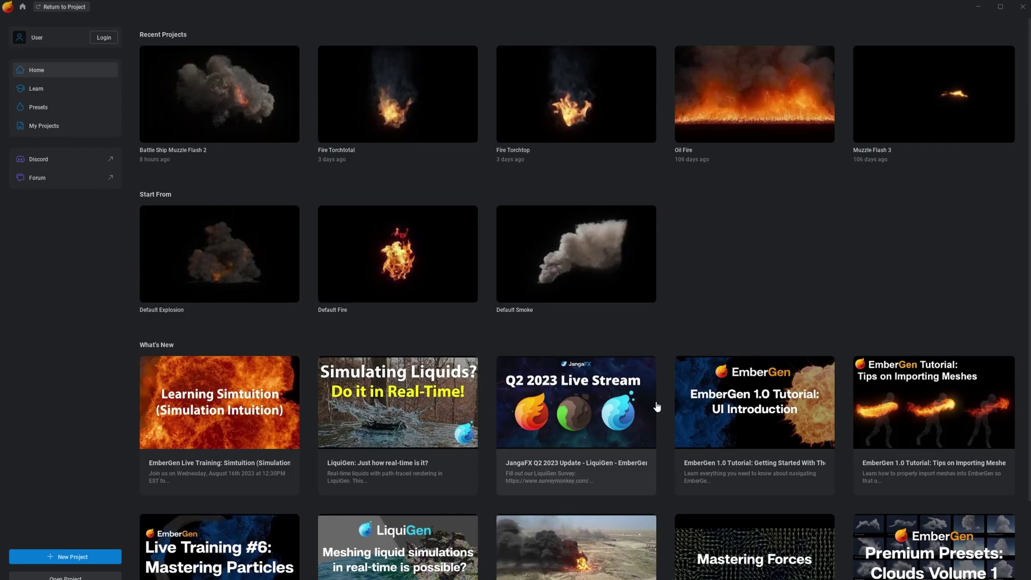
# Switch to EmberGen and open the Fire Torch preset
pyautogui.click(76, 107)
pyautogui.scroll(-5, 616, 297)
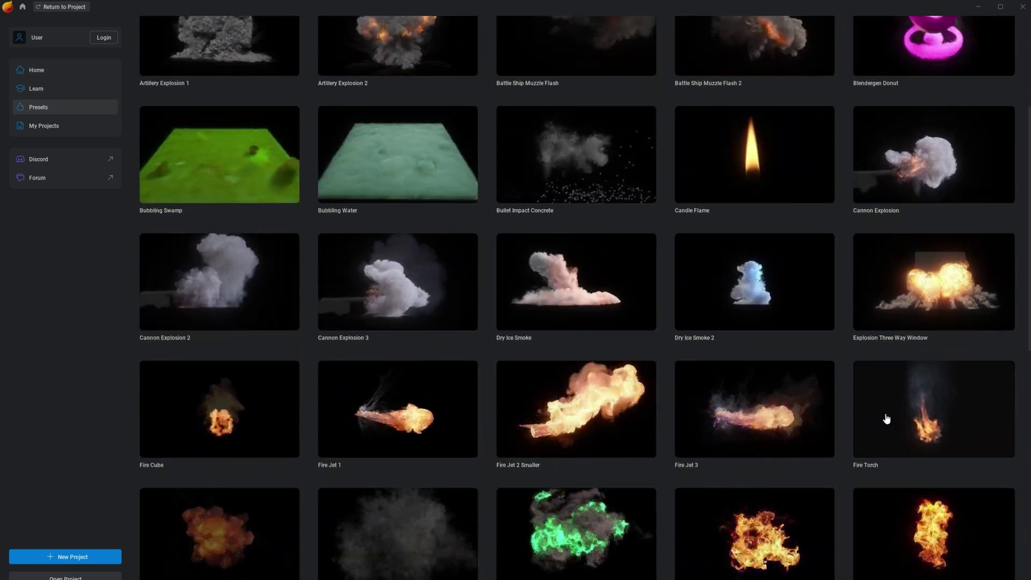
pyautogui.click(887, 419)
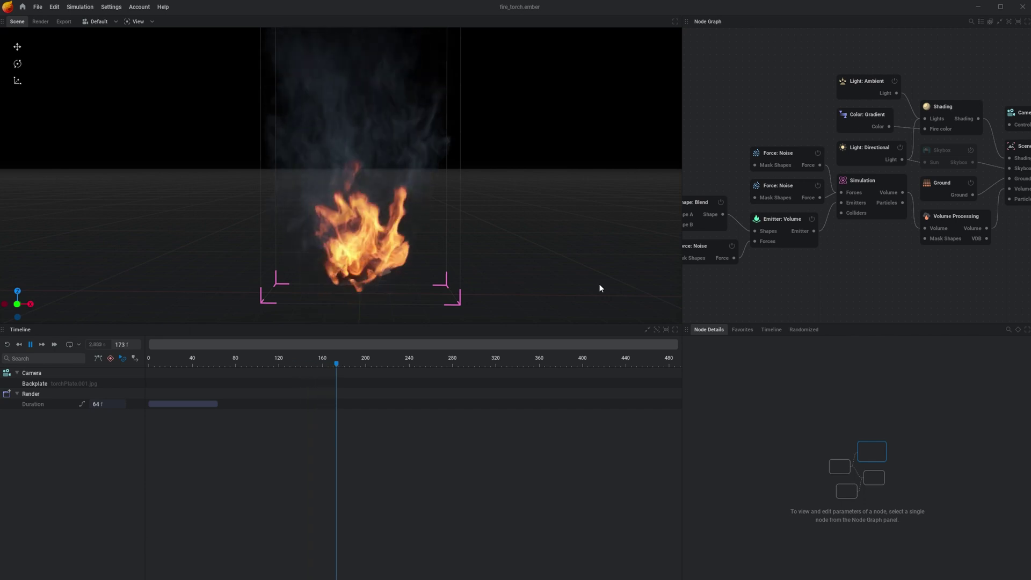
# Reset the fire torch simulation to its start, play it to inspect the flame, and pause it
pyautogui.scroll(-3, 598, 284)
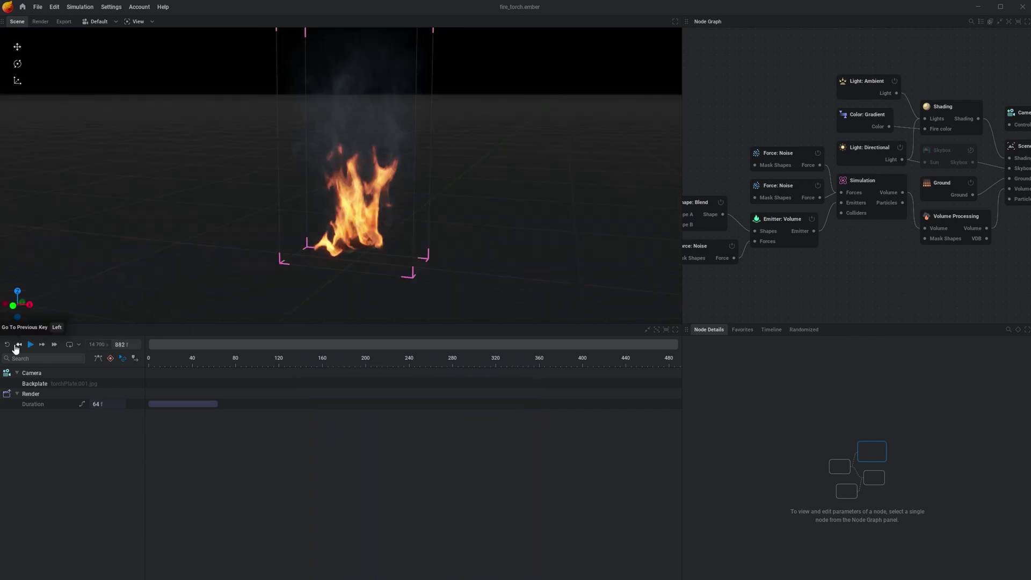
pyautogui.click(8, 346)
pyautogui.moveTo(228, 253); pyautogui.dragTo(211, 278)
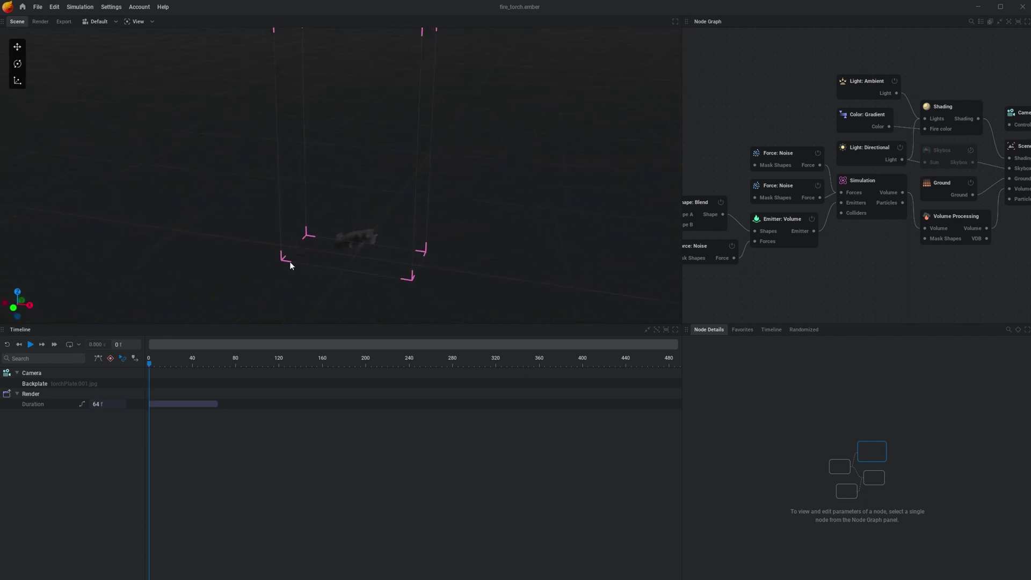
pyautogui.click(36, 346)
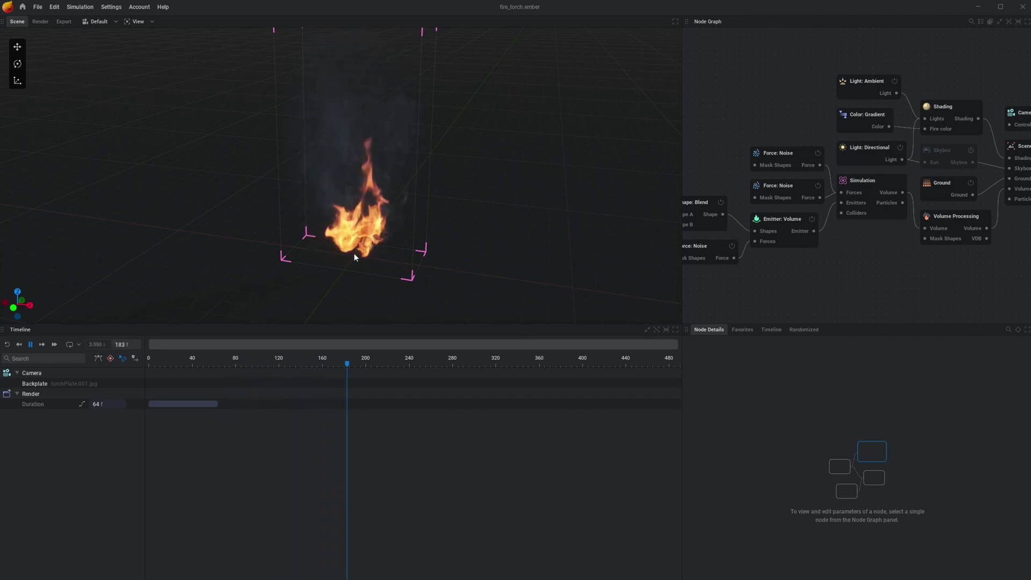
pyautogui.click(30, 345)
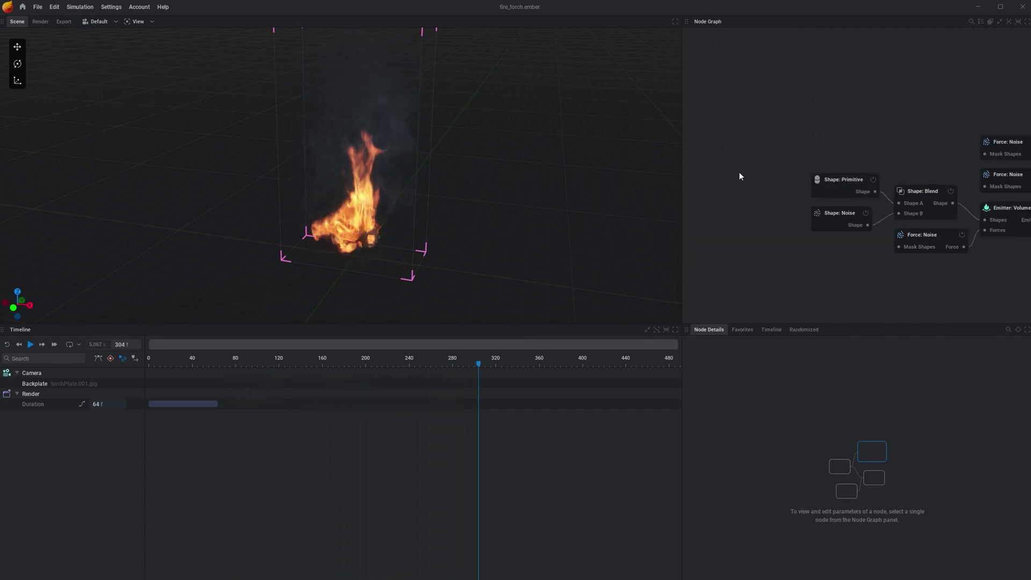
# Add an Import node to the node graph and load G:\Blender\Tracker\Tracked.fbx into it
pyautogui.rightClick(740, 173)
pyautogui.click(762, 302)
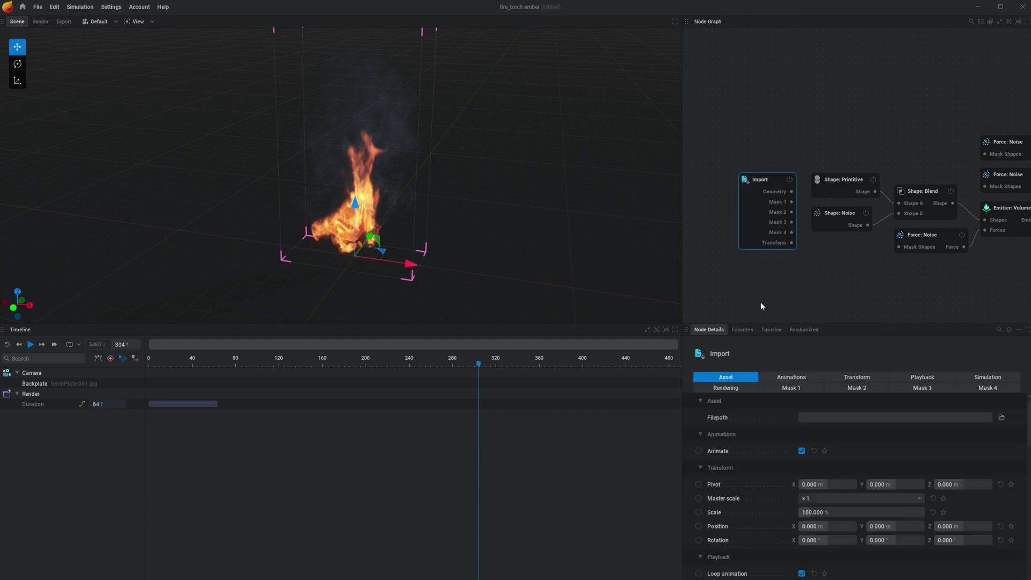
pyautogui.click(1002, 419)
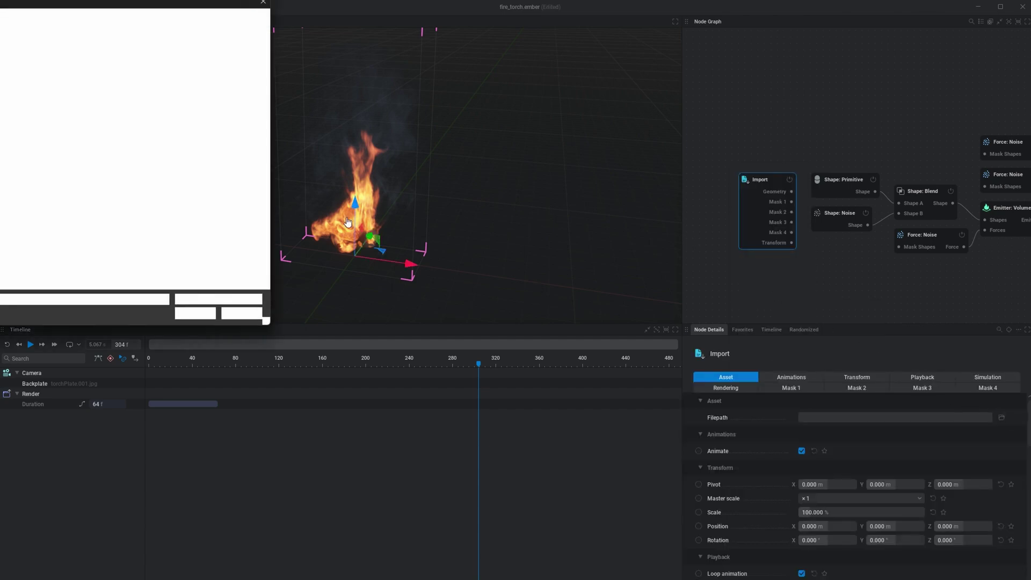
pyautogui.doubleClick(1, 165)
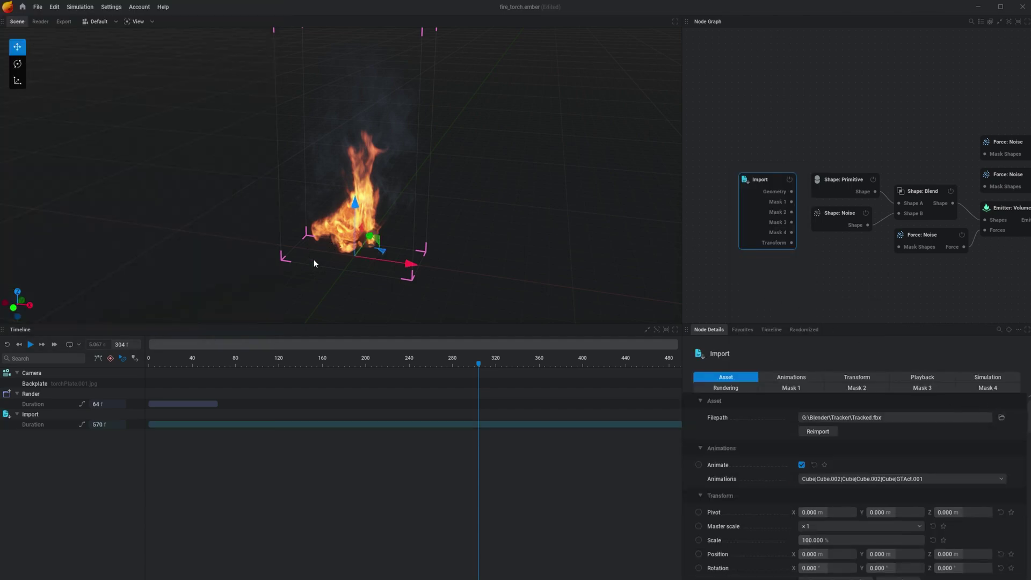
# Set the imported axe's master scale to ×10 and move it into the simulation box at about X 10.3, Y 5.6, Z -3.2 m
pyautogui.moveTo(355, 203); pyautogui.dragTo(360, 87)
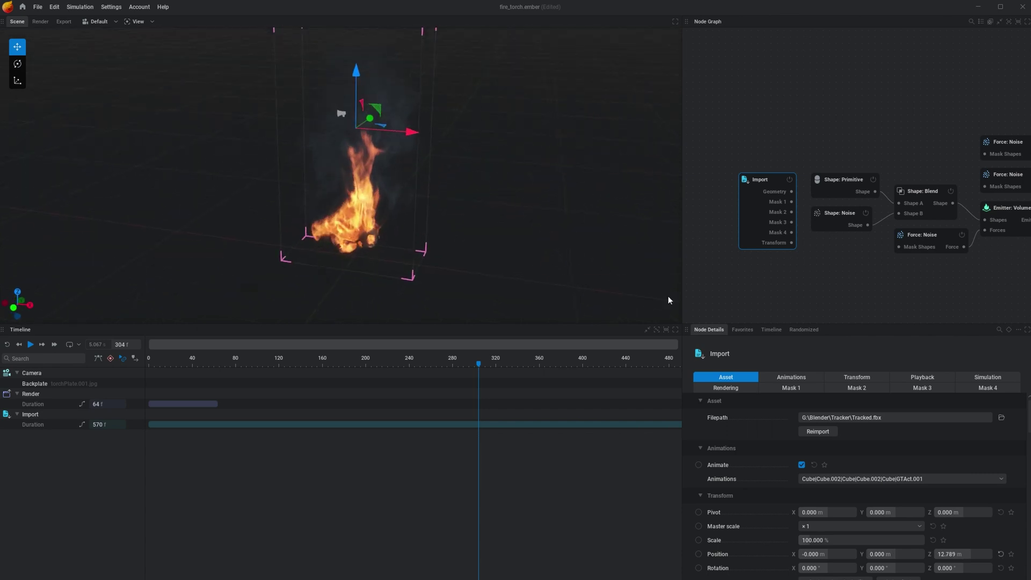
pyautogui.click(819, 531)
pyautogui.click(817, 480)
pyautogui.scroll(2, 408, 215)
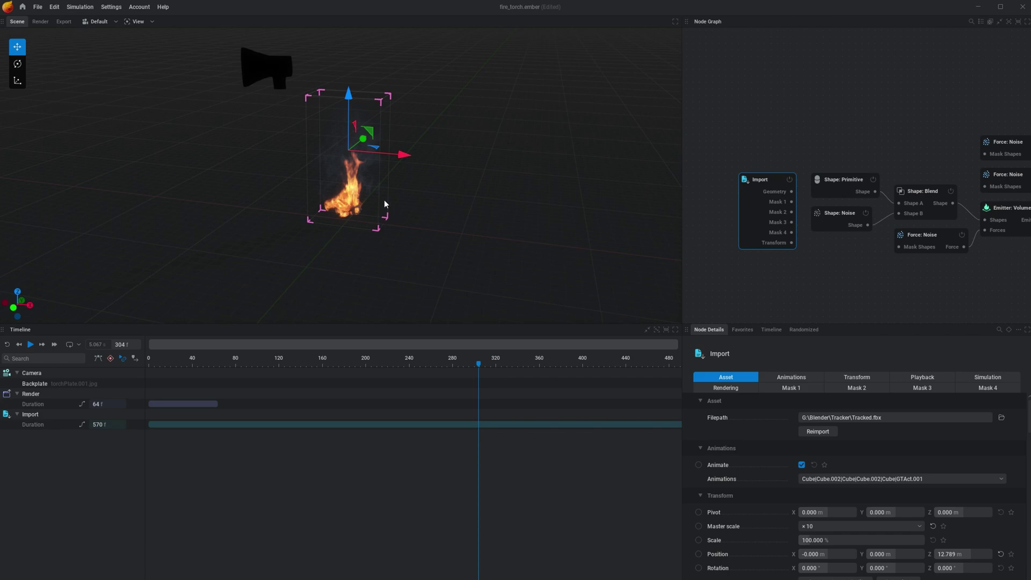
pyautogui.moveTo(360, 145); pyautogui.dragTo(433, 205)
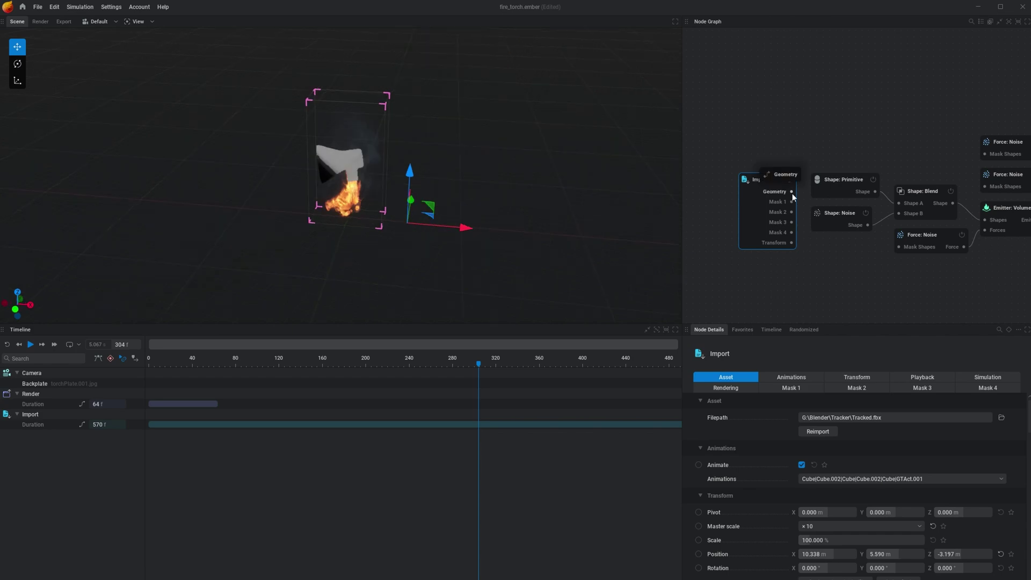
# Connect the Import node's Geometry to Shape A of Shape: Blend, delete the Shape: Primitive node, and run the simulation
pyautogui.moveTo(792, 192); pyautogui.dragTo(899, 204)
pyautogui.moveTo(841, 176); pyautogui.dragTo(835, 116)
pyautogui.press('Delete')
pyautogui.press('space')
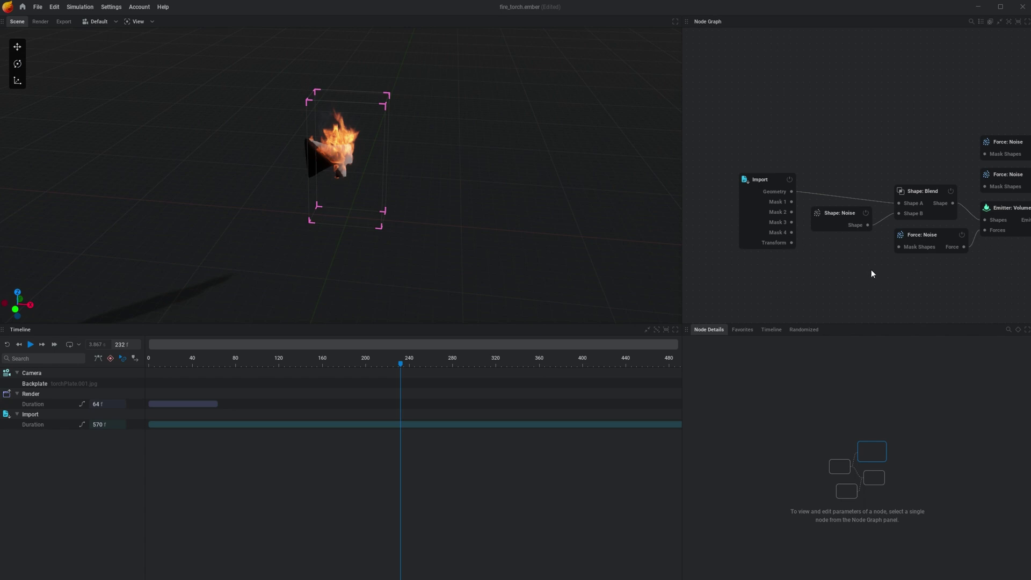
# Set the Simulation node's voxel count to 250 in X and 250 in Y and apply the new resolution
pyautogui.moveTo(885, 271); pyautogui.dragTo(690, 278, button='middle')
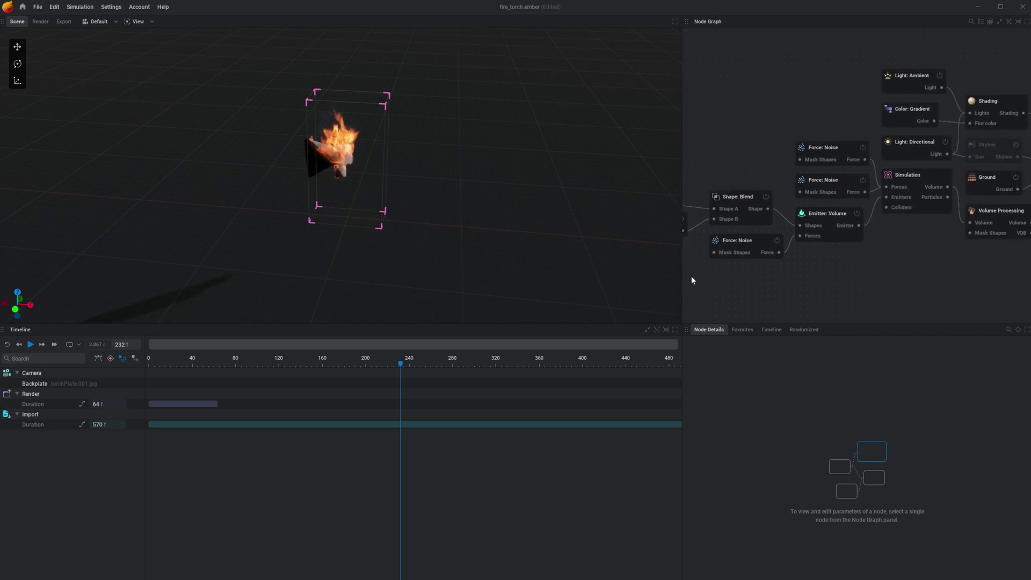
pyautogui.click(891, 179)
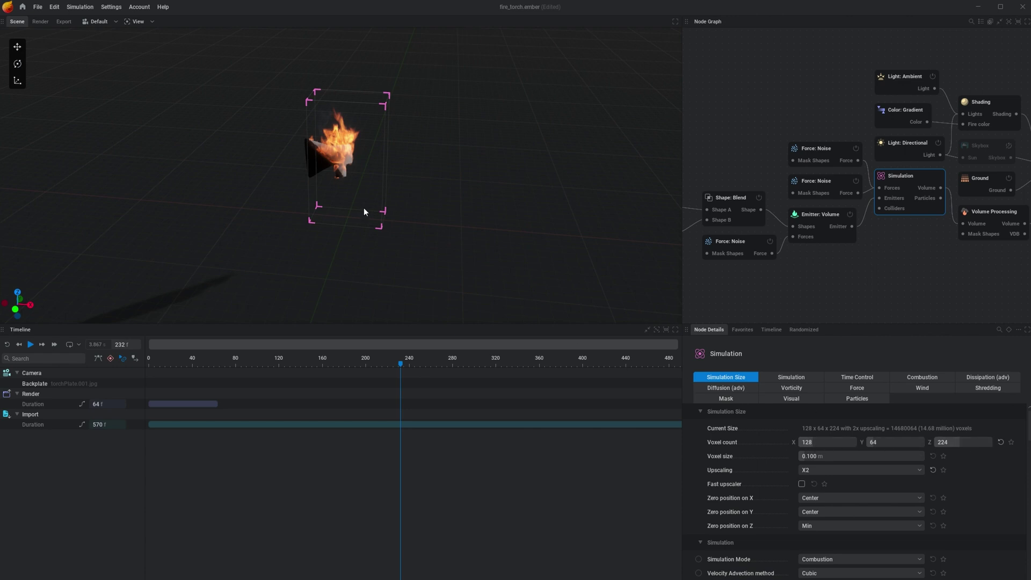
pyautogui.moveTo(830, 440); pyautogui.dragTo(848, 443)
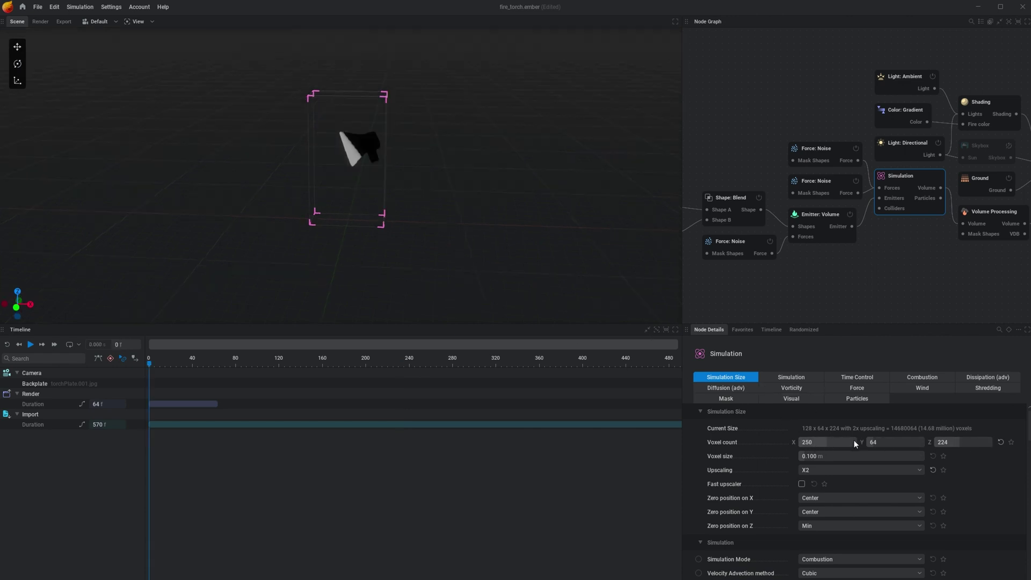
pyautogui.doubleClick(818, 444)
pyautogui.write('250')
pyautogui.click(885, 441)
pyautogui.write('250')
pyautogui.press('Return')
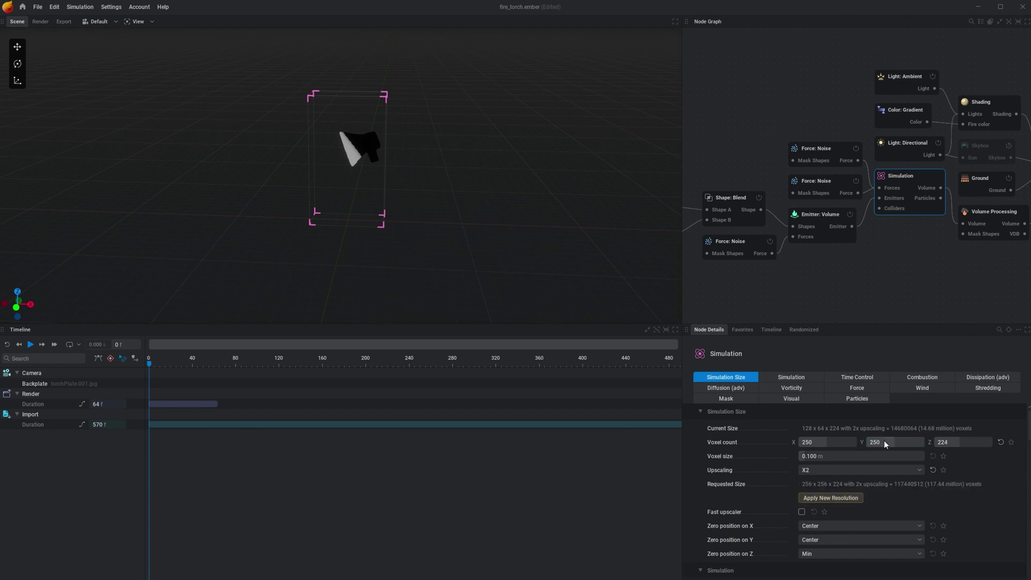
pyautogui.click(833, 499)
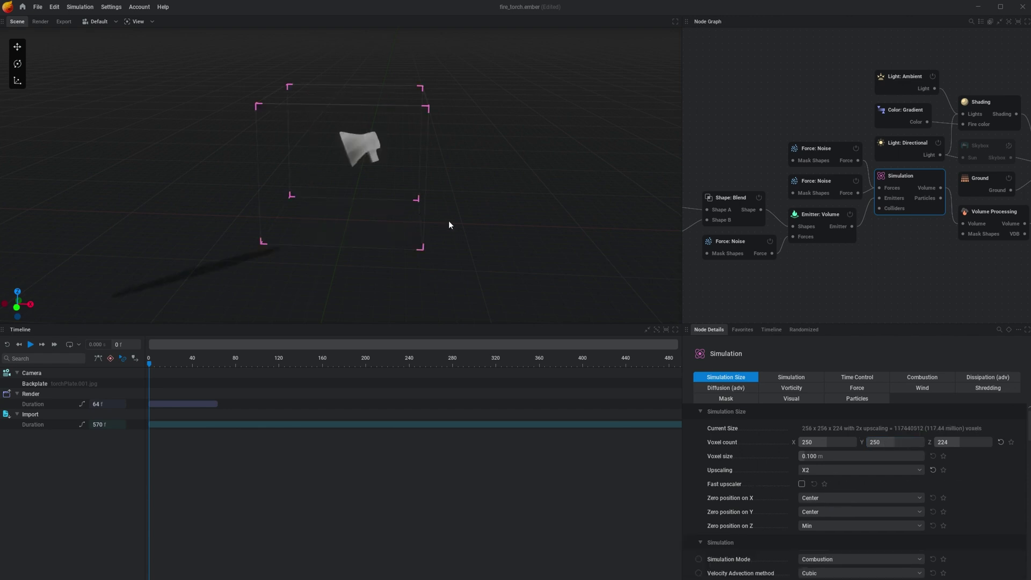
# Lower the imported axe inside the enlarged simulation box to about Z -8.4 m and play the simulation
pyautogui.moveTo(456, 265); pyautogui.dragTo(443, 222)
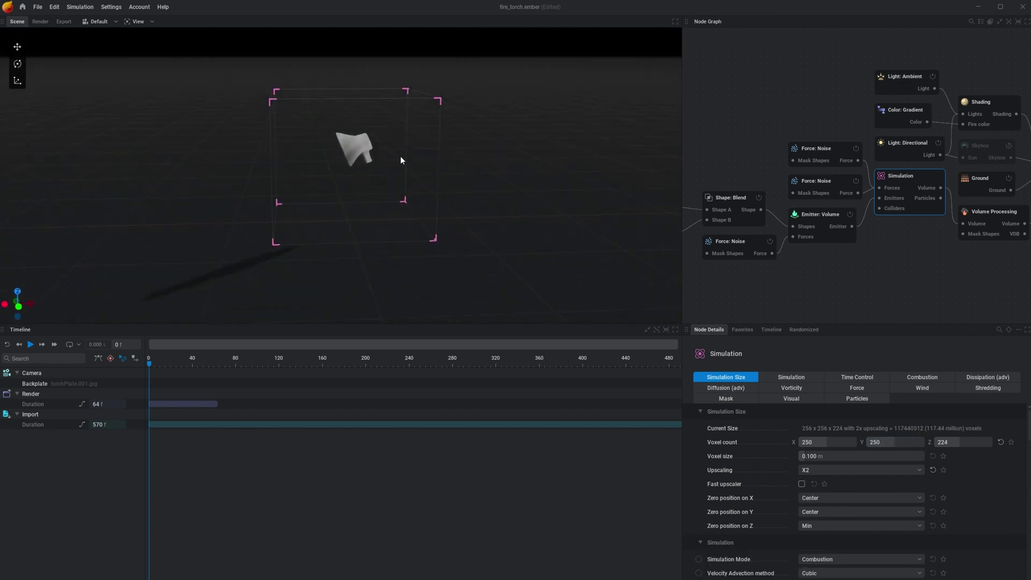
pyautogui.moveTo(402, 167); pyautogui.dragTo(408, 156)
pyautogui.moveTo(795, 199); pyautogui.dragTo(940, 202, button='middle')
pyautogui.click(712, 190)
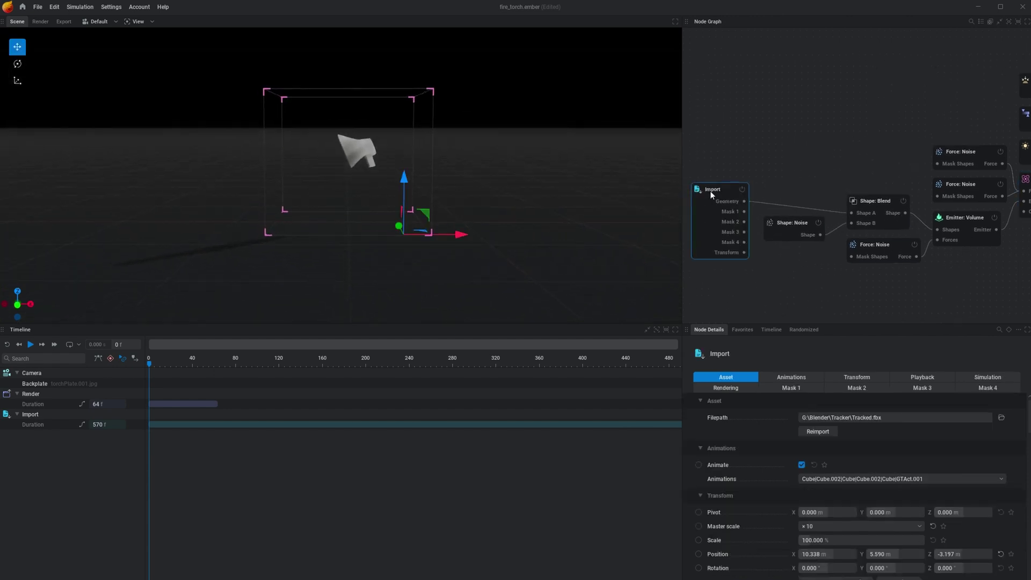
pyautogui.moveTo(406, 182); pyautogui.dragTo(406, 212)
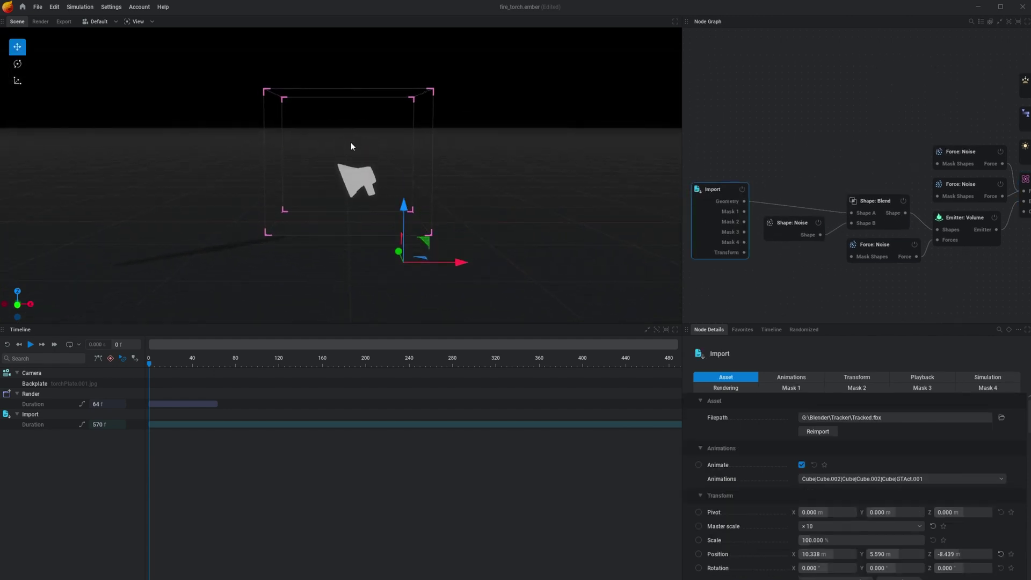
pyautogui.click(30, 345)
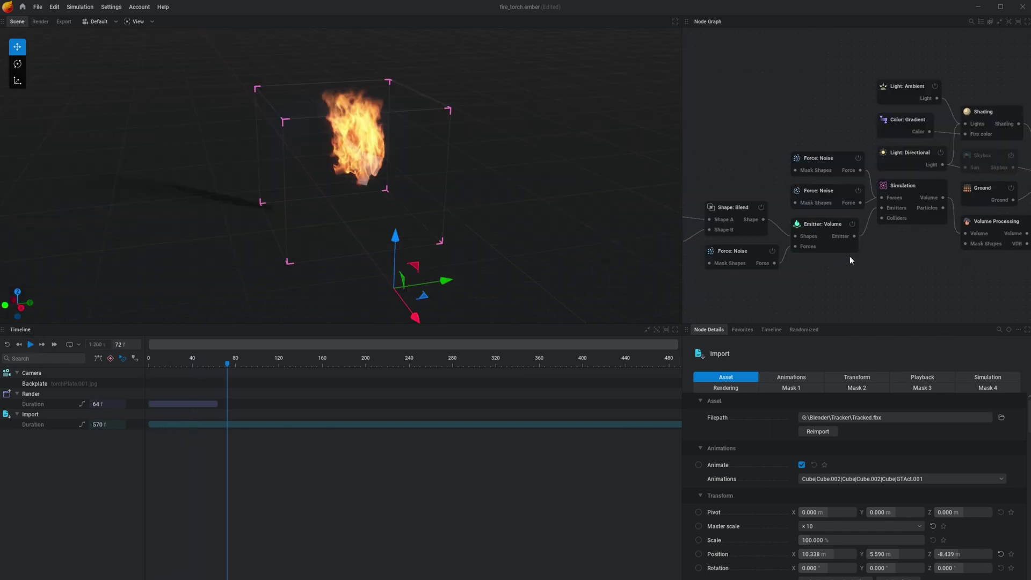
# Set the Simulation node's Y voxel count to 300, apply the new resolution, and play the simulation
pyautogui.click(900, 186)
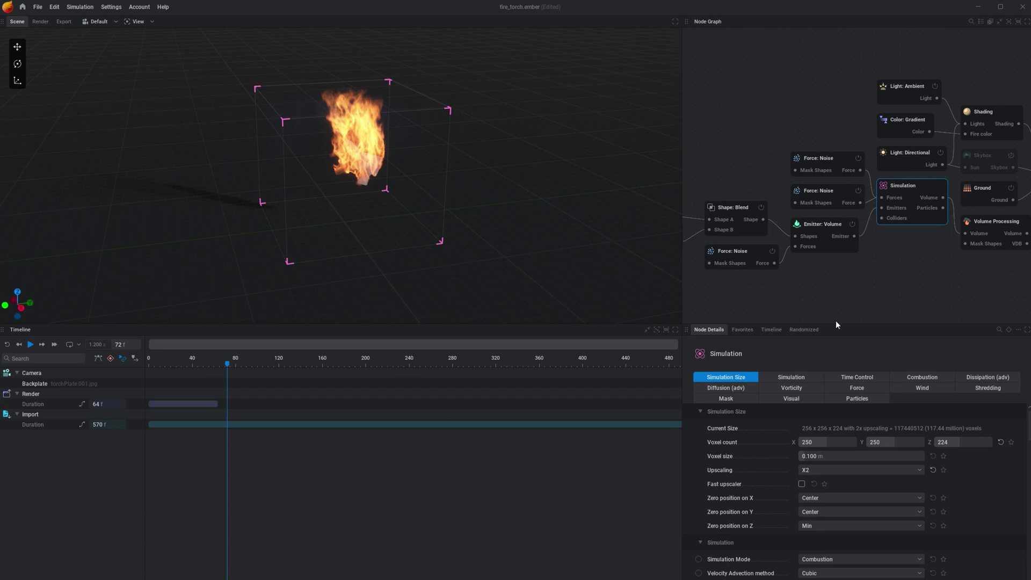
pyautogui.click(889, 441)
pyautogui.write('300')
pyautogui.press('Return')
pyautogui.click(833, 499)
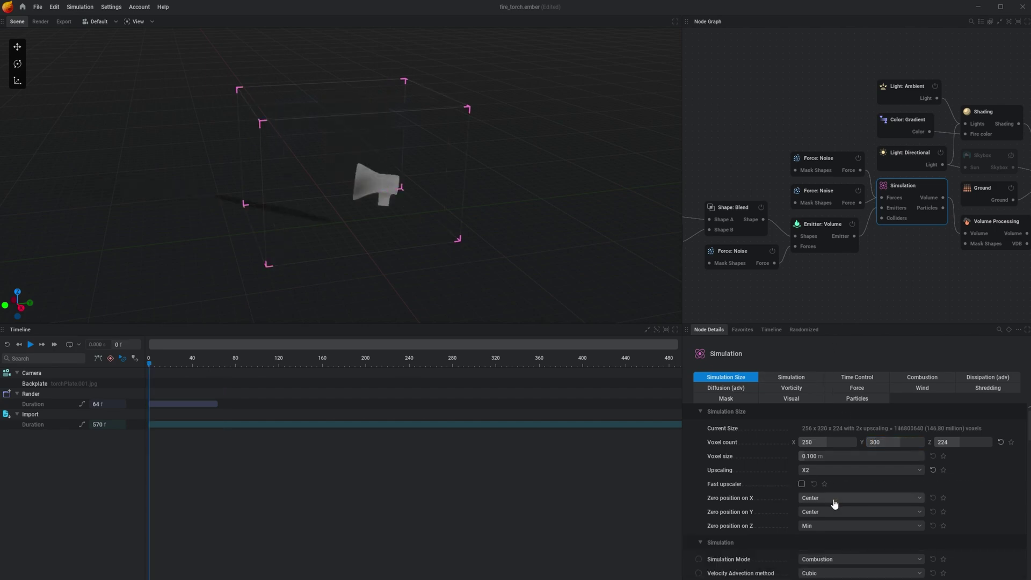
pyautogui.click(30, 346)
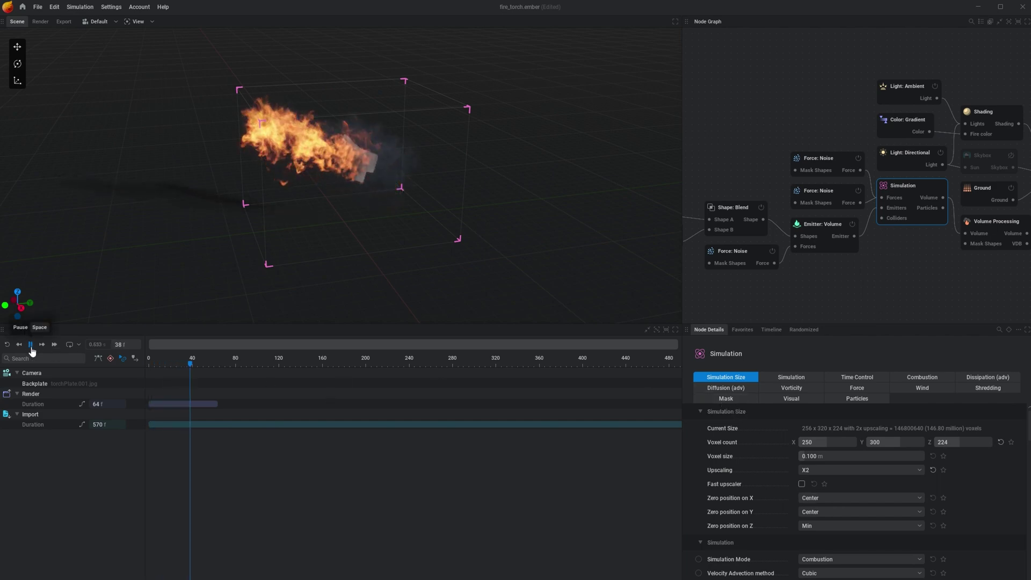
# Set the Simulation node's timestep to 24 Hz in its time control settings
pyautogui.click(846, 378)
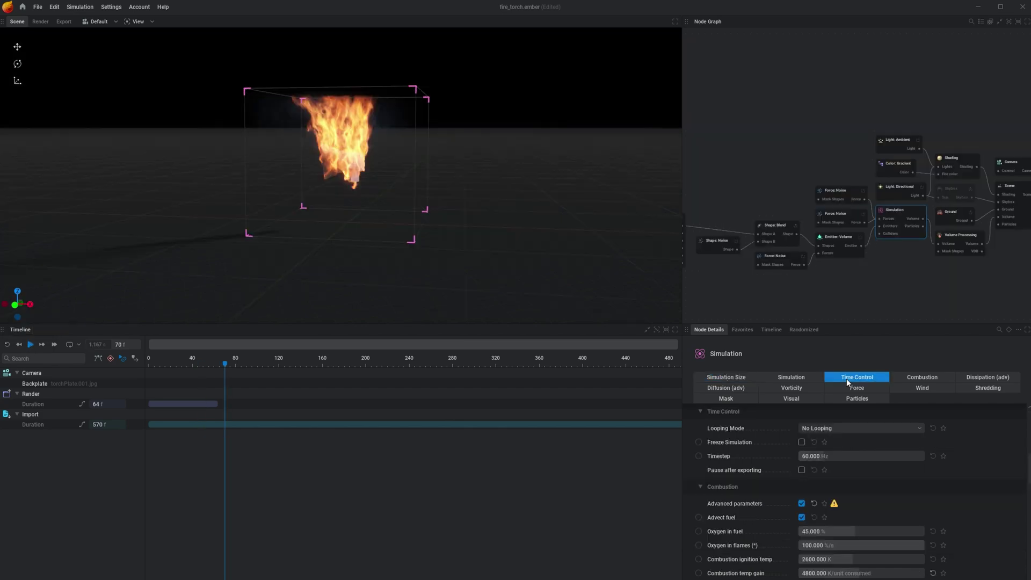
pyautogui.click(822, 456)
pyautogui.write('4')
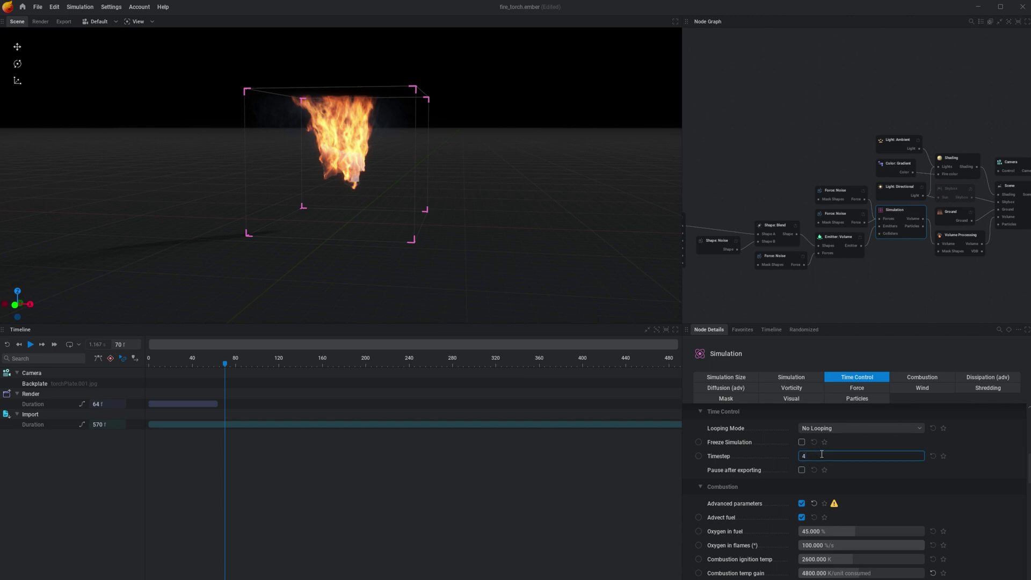
pyautogui.write('24')
pyautogui.press('Return')
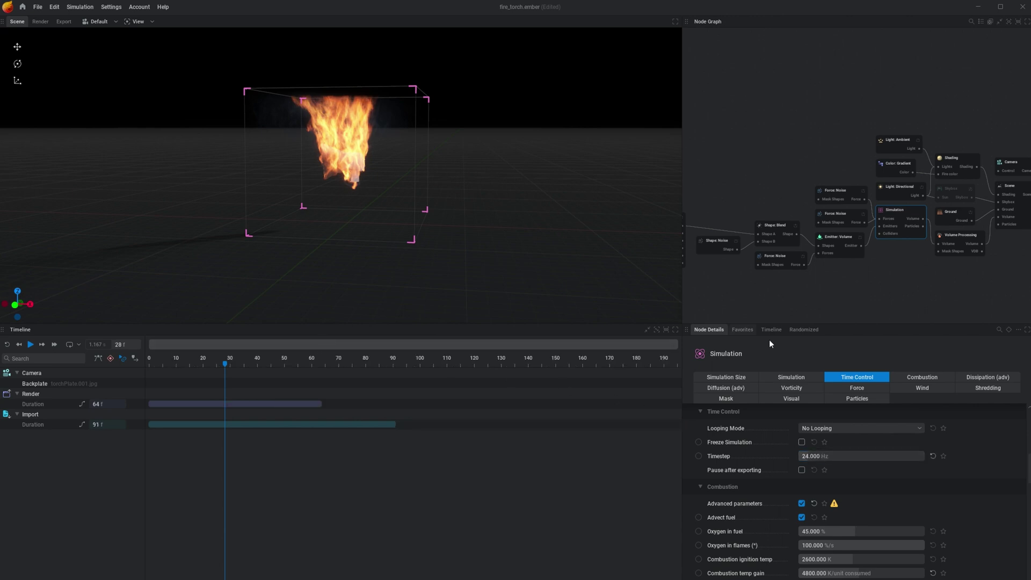
# Add an Export: VDB node to the node graph near the Volume Processing node
pyautogui.scroll(-3, 837, 543)
pyautogui.scroll(3, 836, 542)
pyautogui.scroll(-6, 838, 539)
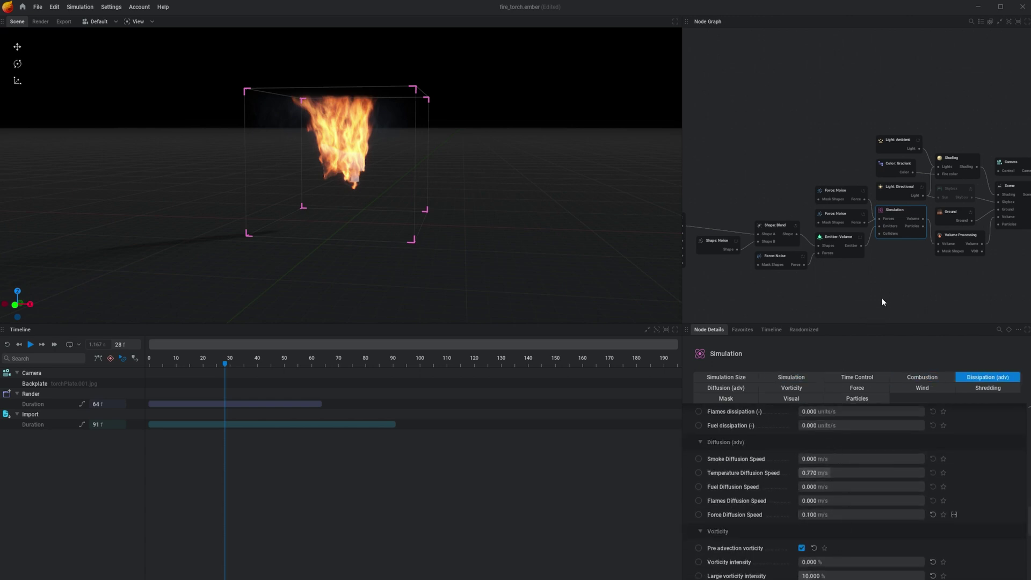
pyautogui.moveTo(913, 276); pyautogui.dragTo(786, 275, button='middle')
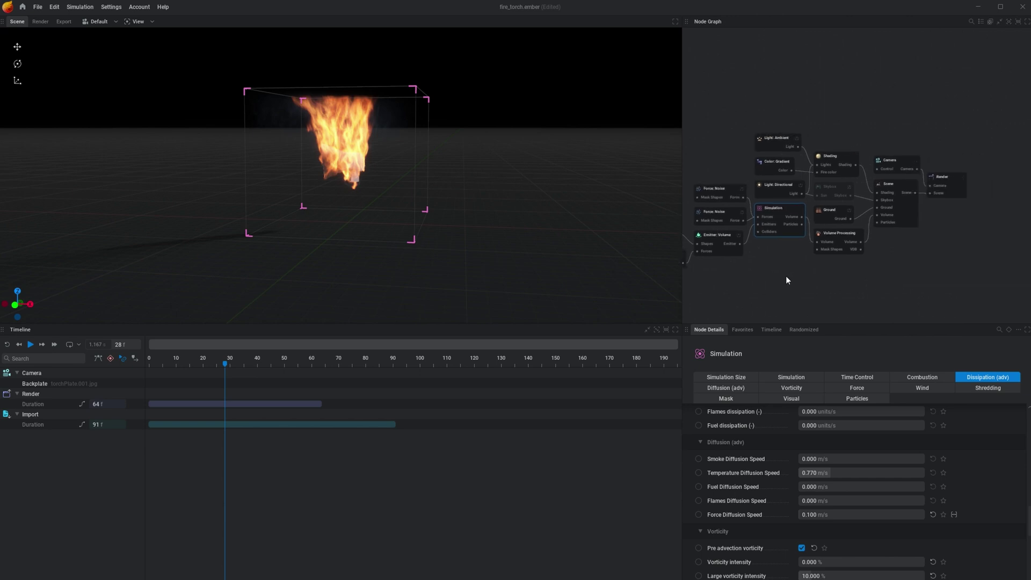
pyautogui.scroll(5, 878, 276)
pyautogui.scroll(-5, 866, 266)
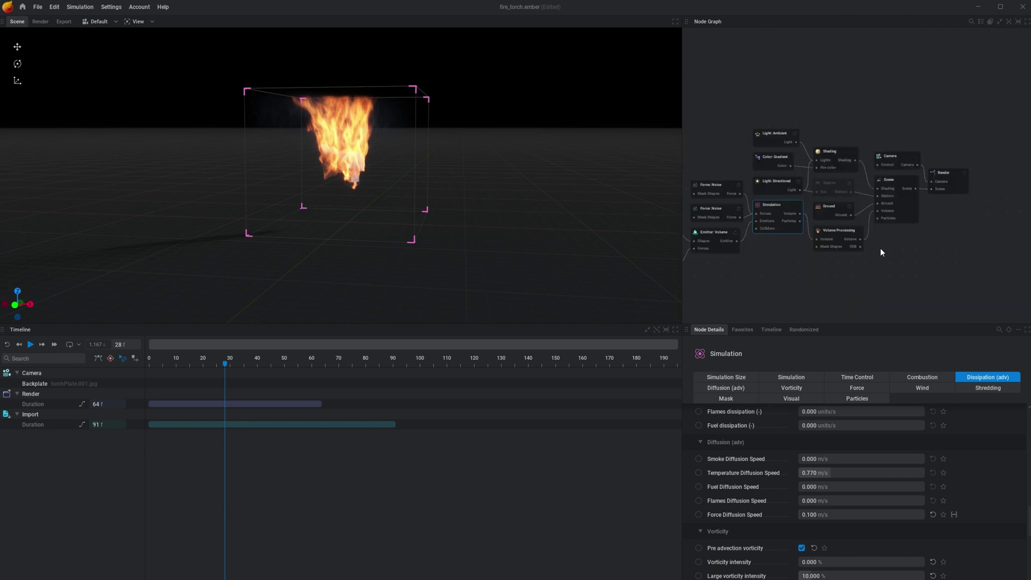
pyautogui.rightClick(881, 248)
pyautogui.moveTo(913, 387)
pyautogui.click(974, 400)
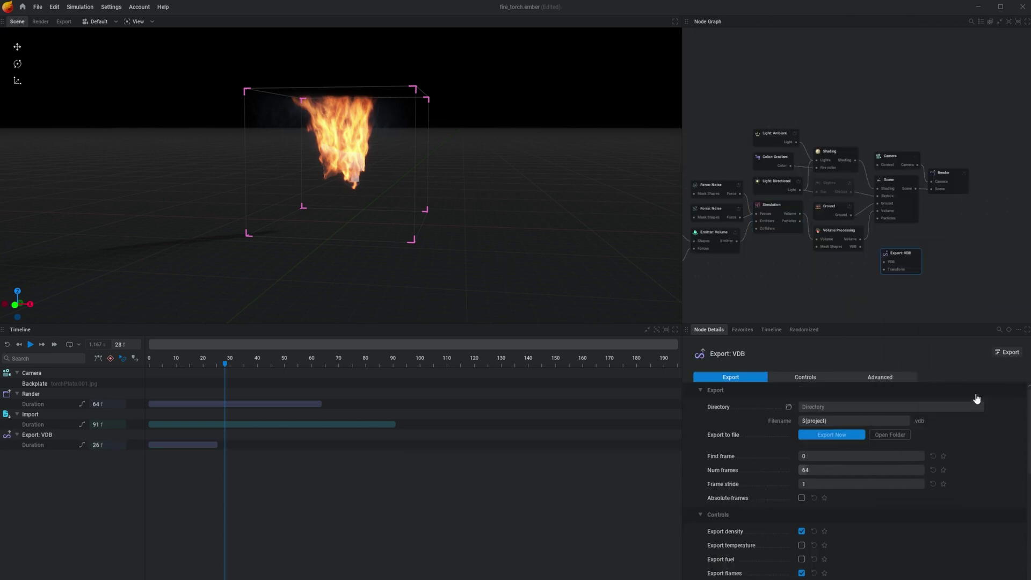
# Connect Volume Processing's VDB output to the Export: VDB node's VDB input and enable temperature export
pyautogui.scroll(5, 909, 273)
pyautogui.moveTo(878, 224); pyautogui.dragTo(960, 204)
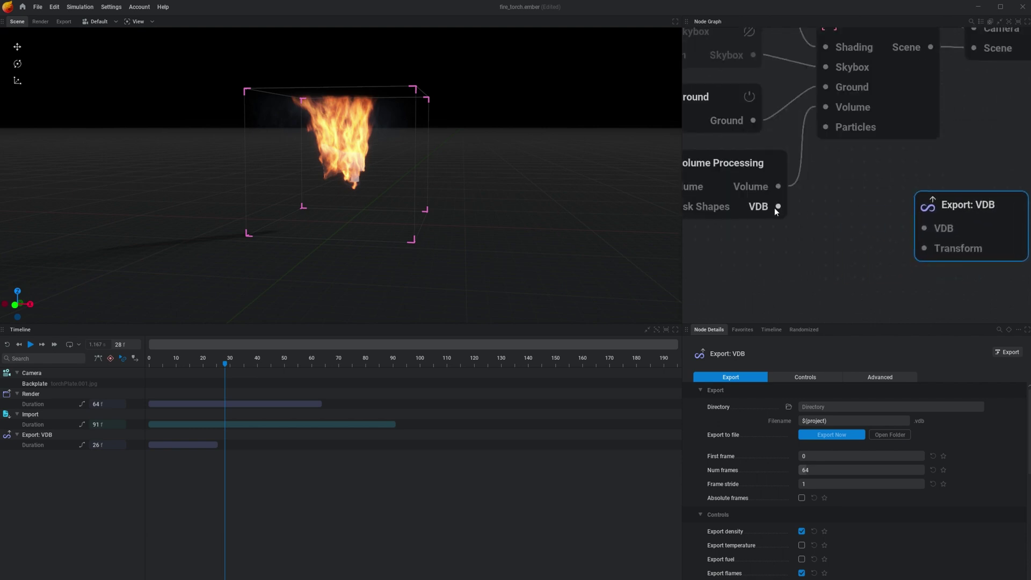
pyautogui.moveTo(775, 207); pyautogui.dragTo(923, 228)
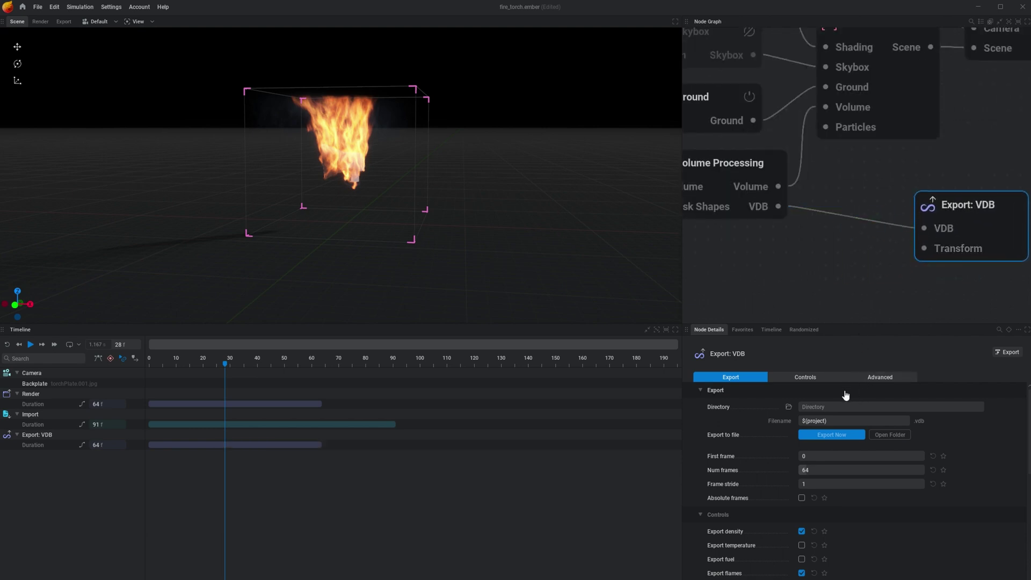
pyautogui.click(802, 545)
pyautogui.scroll(-5, 827, 294)
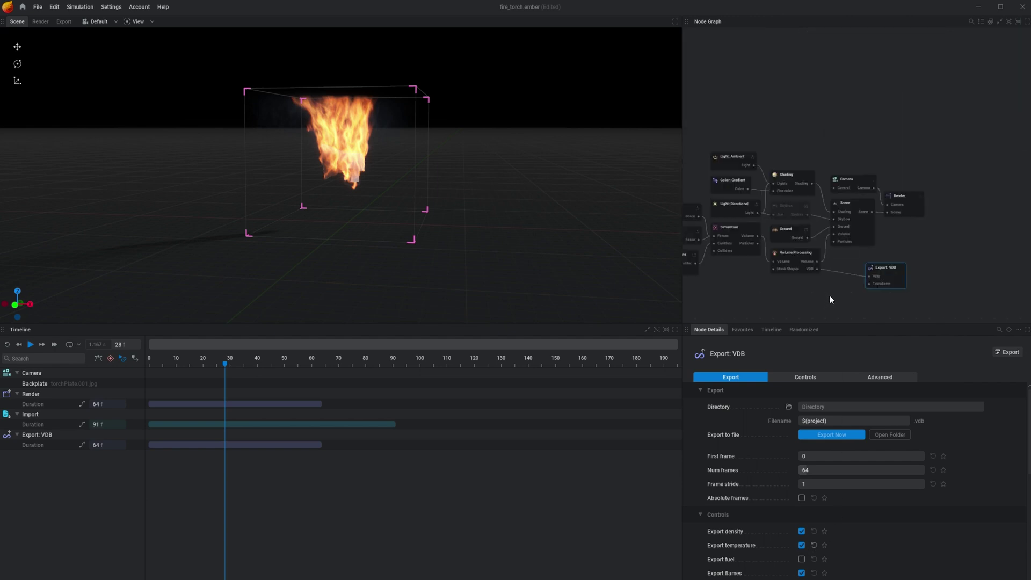
pyautogui.scroll(3, 862, 292)
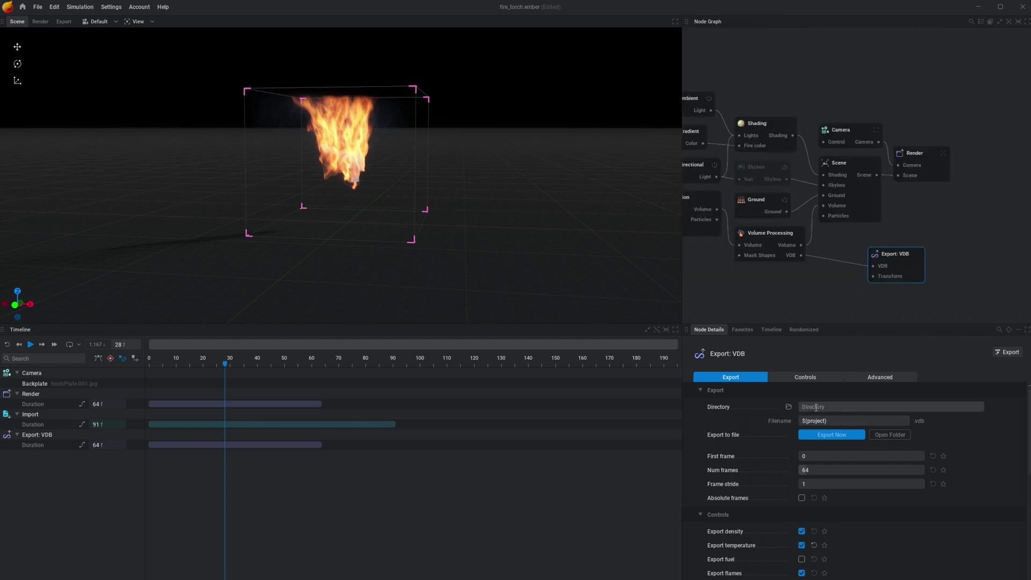
# Set the VDB export to 228 frames starting at first frame 1
pyautogui.click(821, 470)
pyautogui.write('228')
pyautogui.press('Return')
pyautogui.click(821, 455)
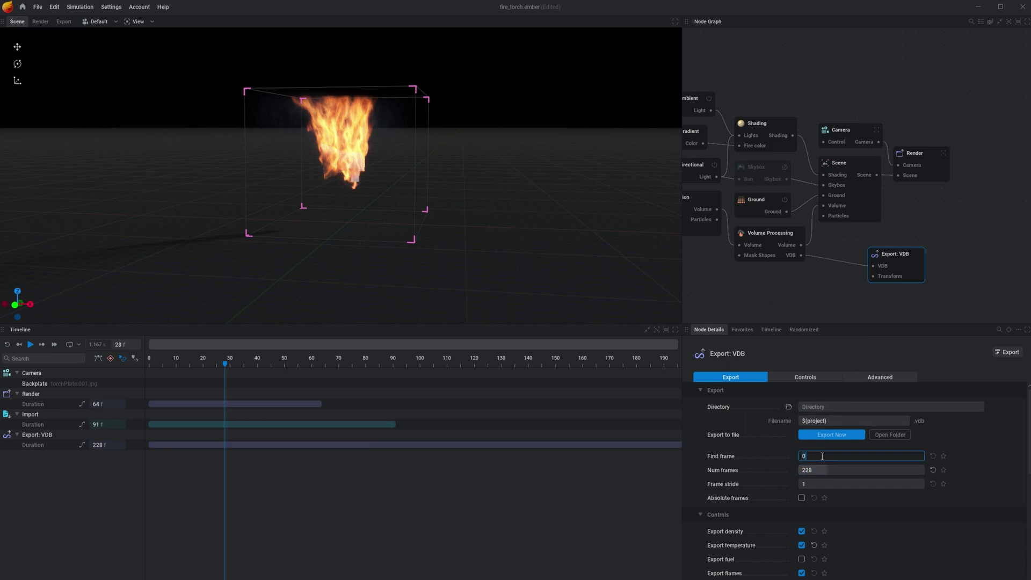
pyautogui.write('1')
pyautogui.press('Return')
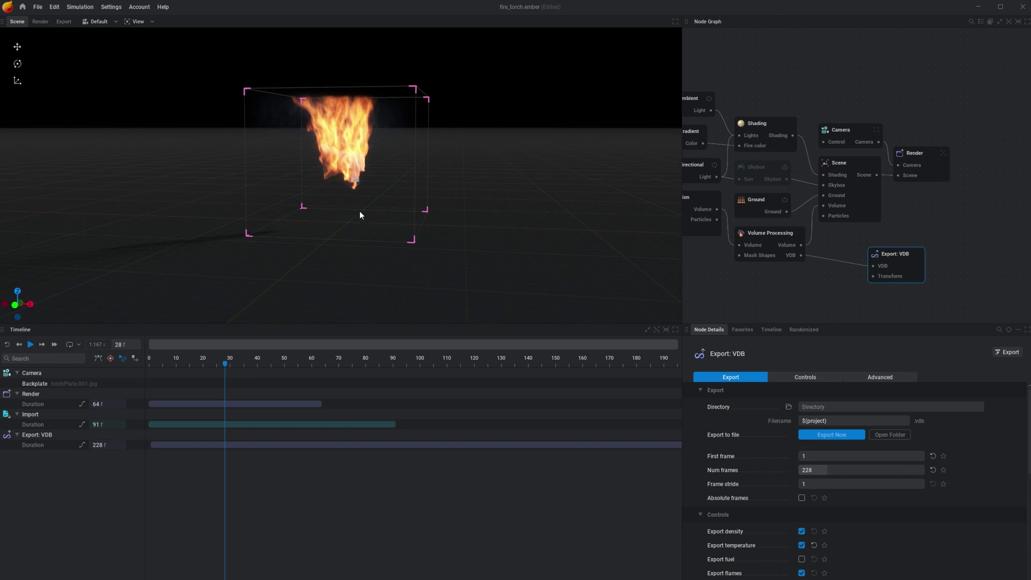
# Switch to Blender and import the fire_torchtotal VDB files 0 to 227 from the Full_Thing_VDB folder as an OpenVDB volume
pyautogui.moveTo(362, 211); pyautogui.dragTo(320, 241)
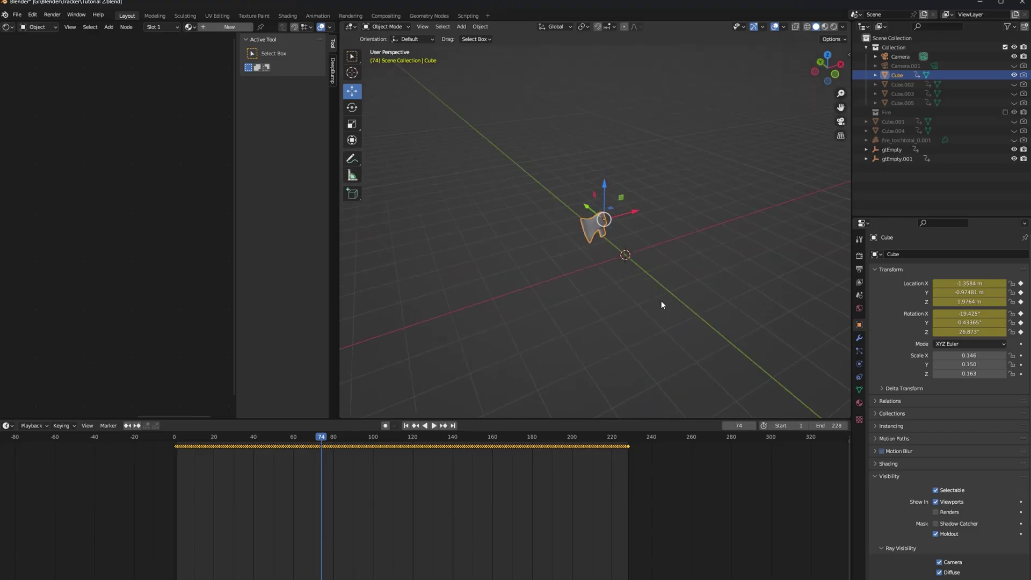
pyautogui.moveTo(662, 302); pyautogui.dragTo(580, 298, button='middle')
pyautogui.press('F3')
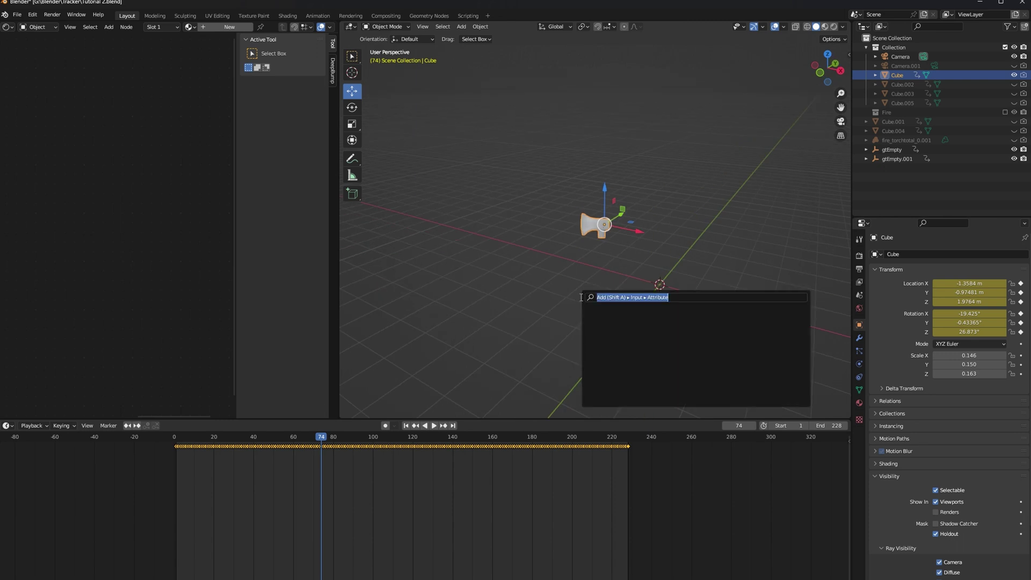
pyautogui.press('BackSpace')
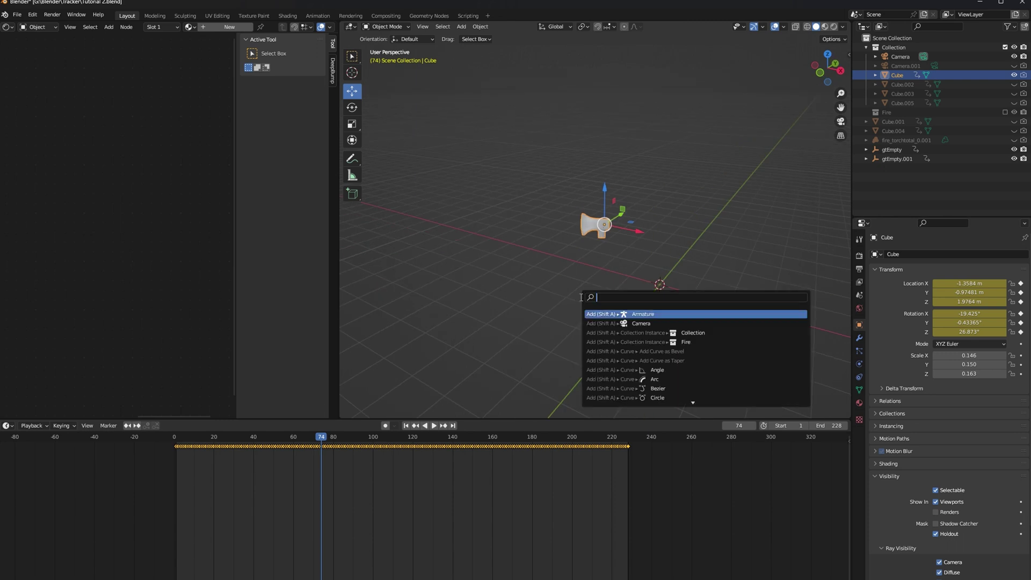
pyautogui.write('oper')
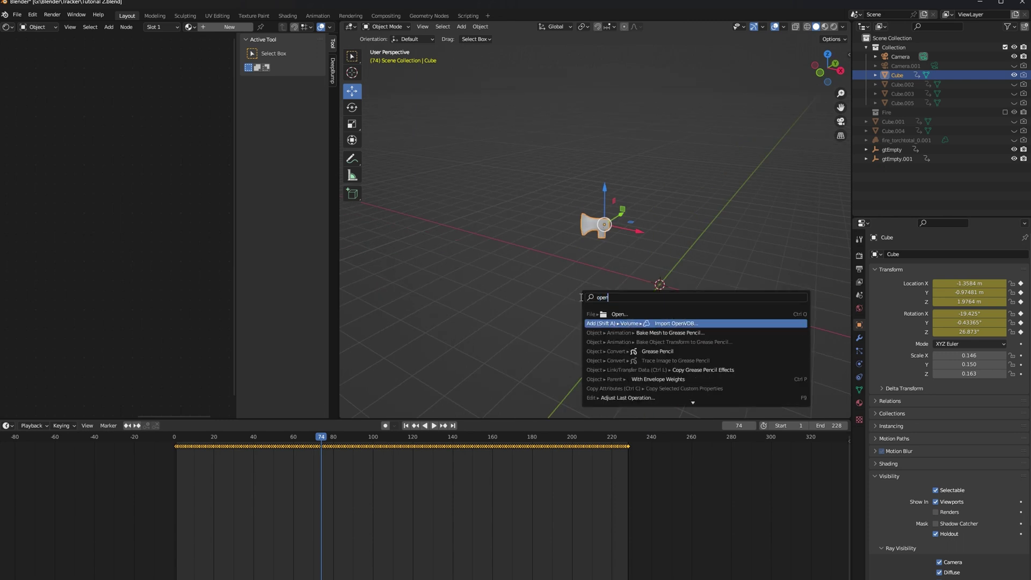
pyautogui.press('Return')
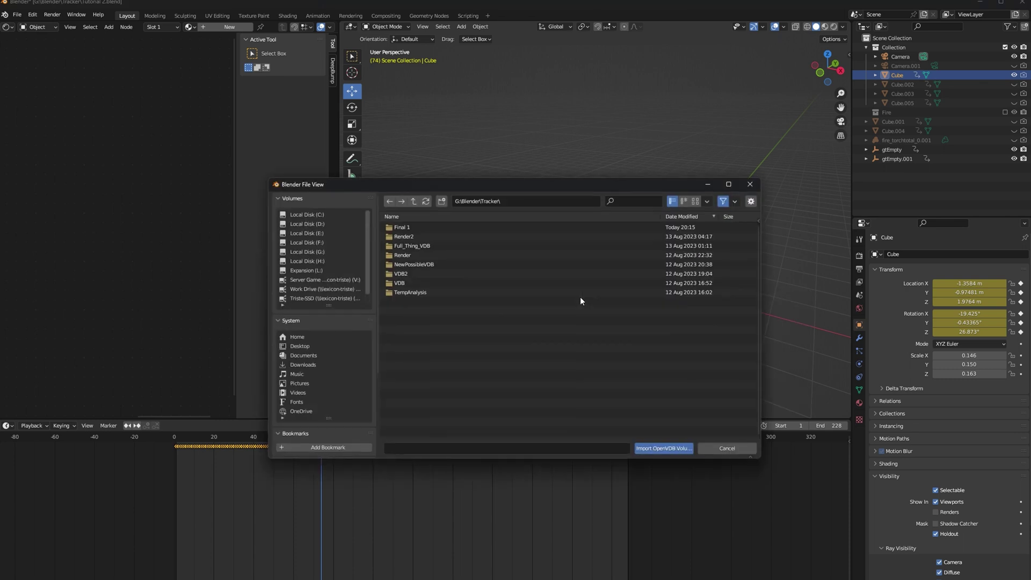
pyautogui.doubleClick(439, 246)
pyautogui.click(445, 226)
pyautogui.scroll(-20, 504, 293)
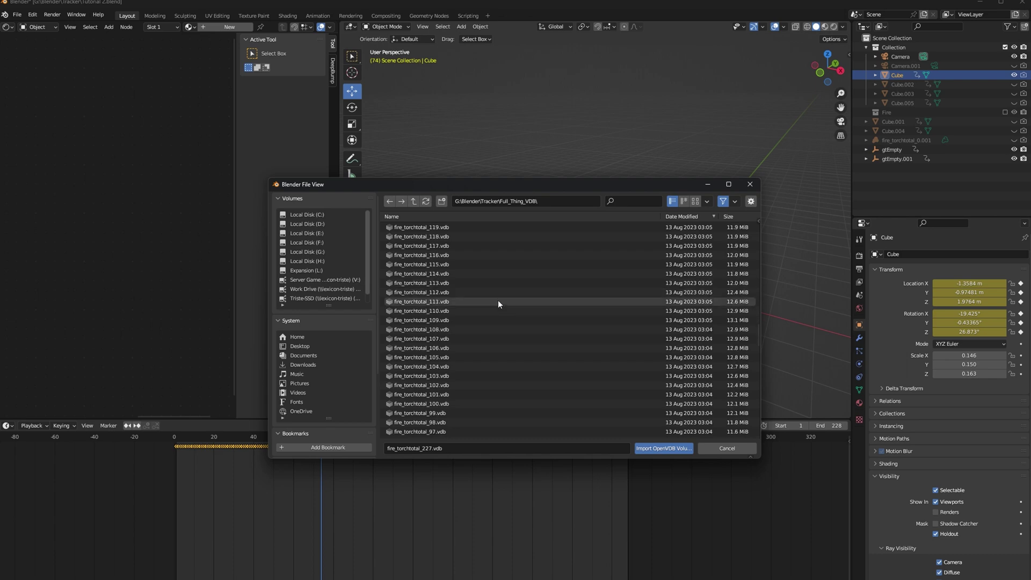
pyautogui.scroll(-20, 508, 389)
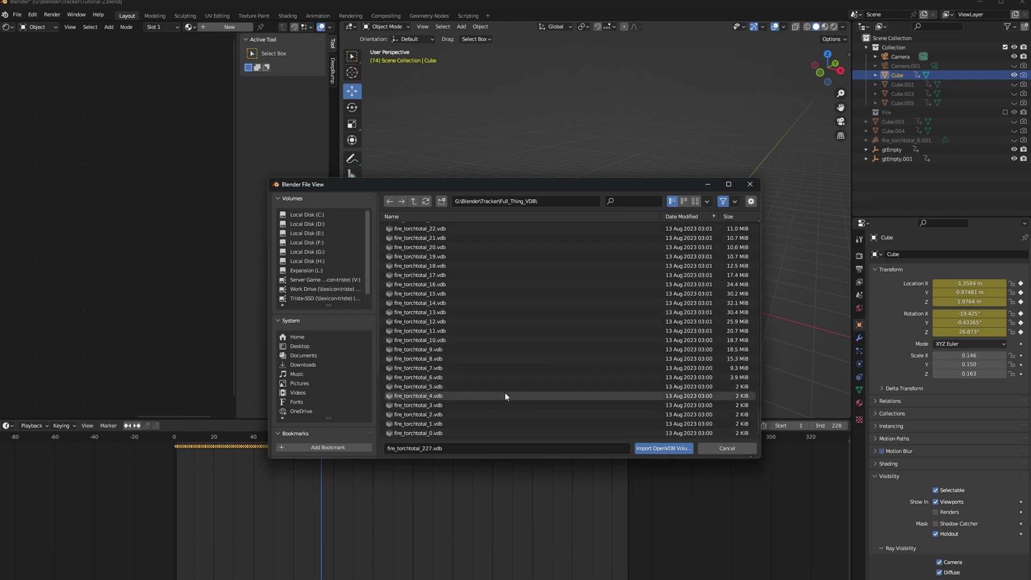
pyautogui.keyDown('shift'); pyautogui.click(434, 433); pyautogui.keyUp('shift')
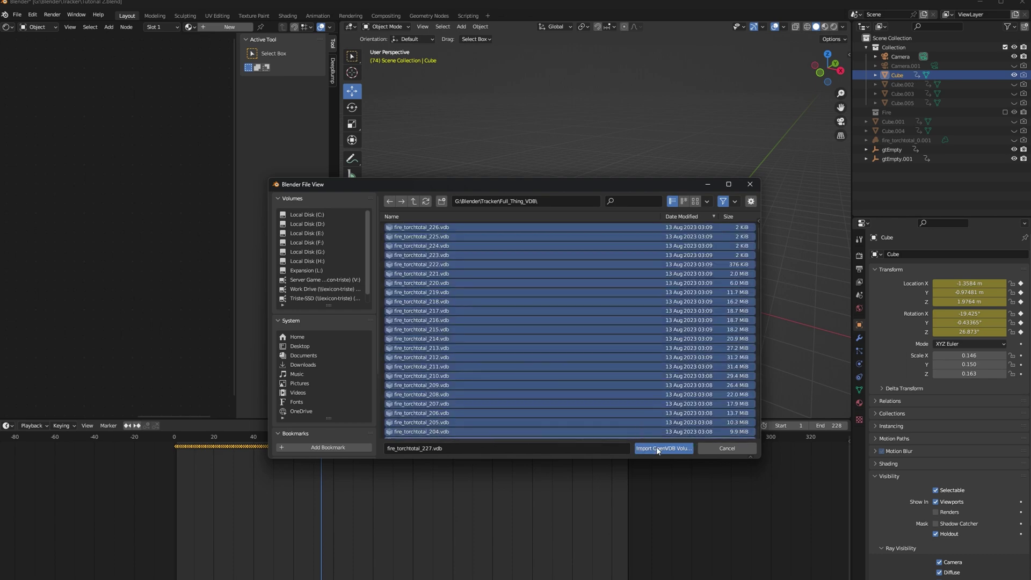
pyautogui.click(657, 448)
# Scale the imported fire volume to 0.1 on X, Y and Z
pyautogui.moveTo(555, 279); pyautogui.dragTo(589, 284, button='middle')
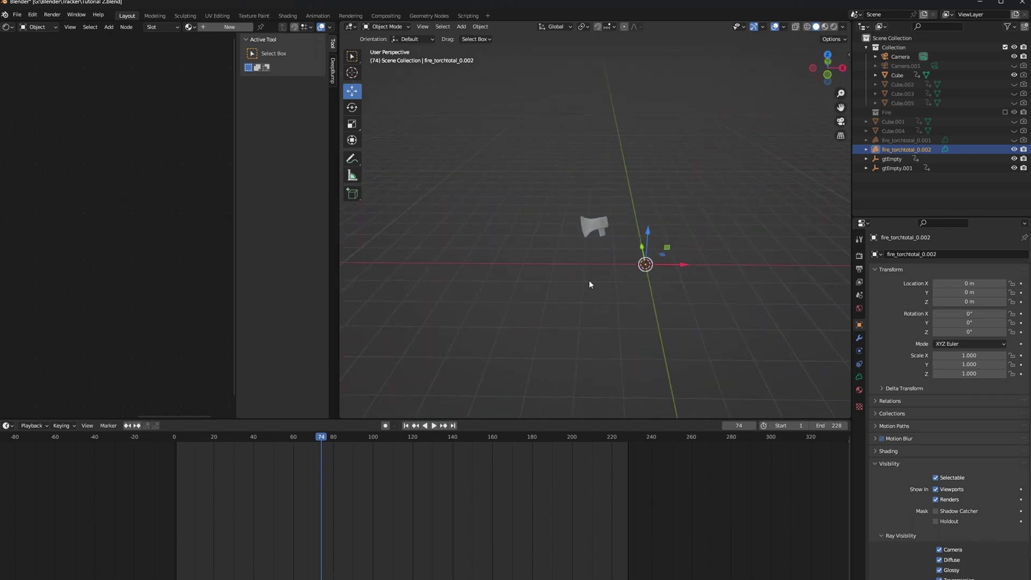
pyautogui.scroll(-10, 590, 282)
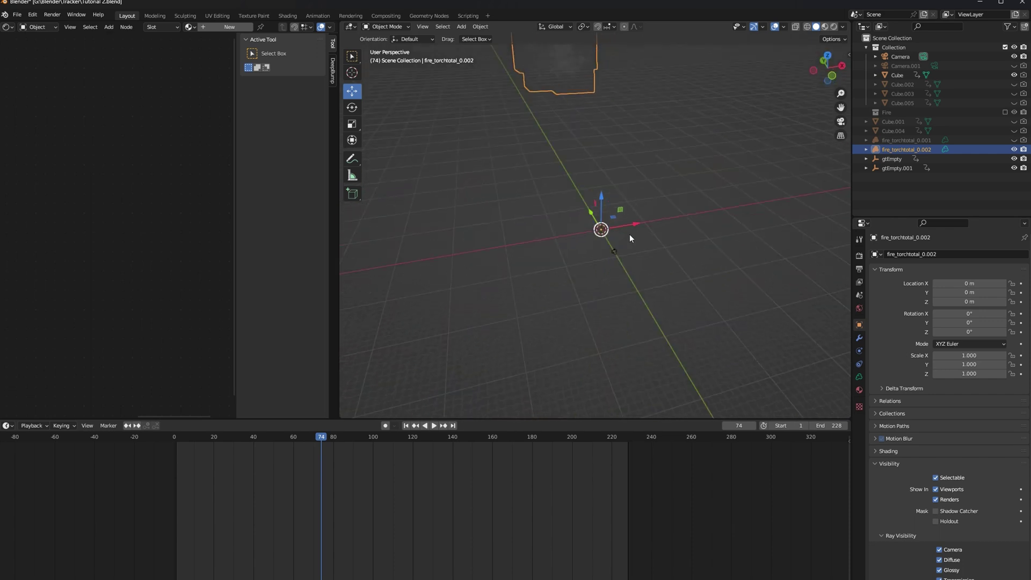
pyautogui.moveTo(632, 237); pyautogui.dragTo(599, 251, button='middle')
pyautogui.scroll(1, 599, 253)
pyautogui.moveTo(966, 355); pyautogui.dragTo(976, 374)
pyautogui.press('Escape')
pyautogui.write('.0.1')
pyautogui.press('Return')
# Move the fire volume over the axe head to about X -0.65 m, Y -1.16 m, Z -1.38 m and play the animation
pyautogui.moveTo(644, 258); pyautogui.dragTo(668, 162, button='middle')
pyautogui.press('g')
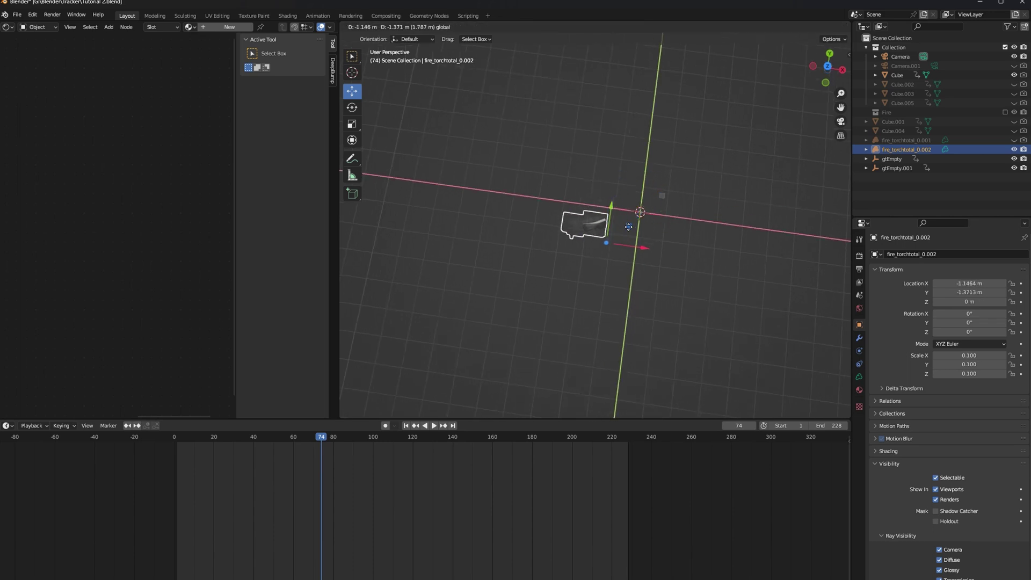
pyautogui.moveTo(629, 228); pyautogui.dragTo(638, 229)
pyautogui.scroll(3, 638, 229)
pyautogui.moveTo(638, 230); pyautogui.dragTo(579, 250, button='middle')
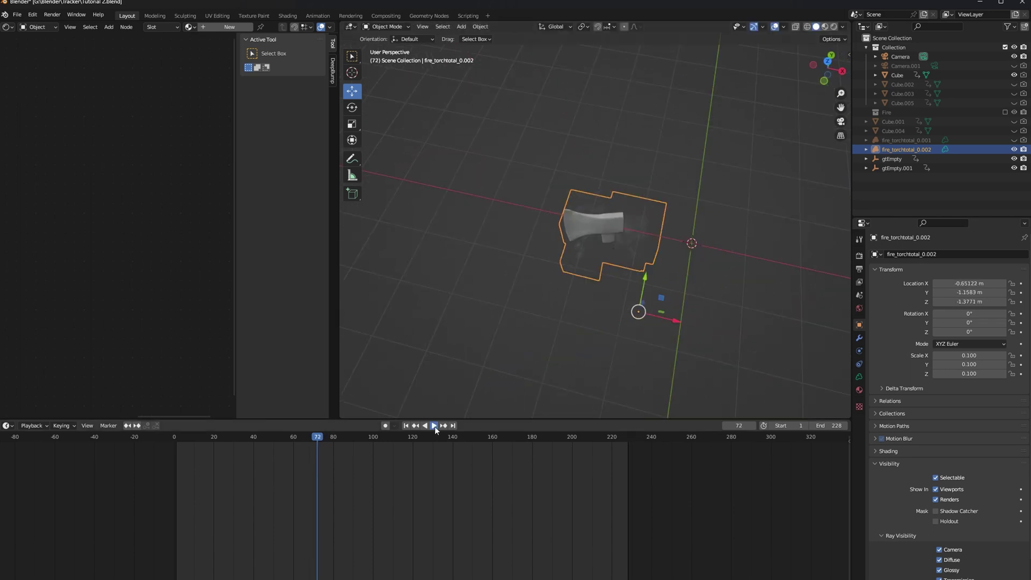
pyautogui.click(434, 425)
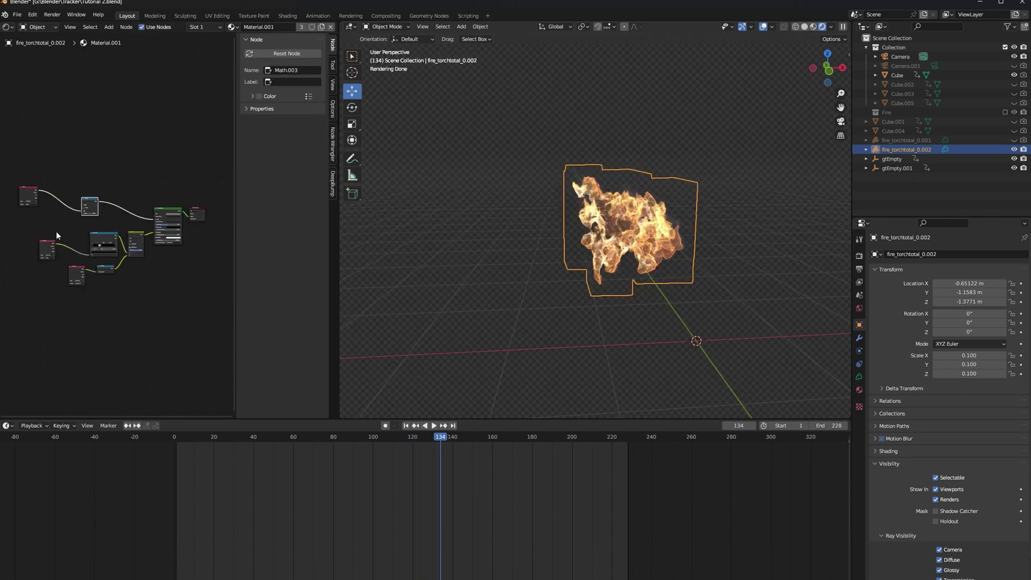
# Examine the fire material's nodes, from the density, flames and temperature attributes through Color Ramp and Blackbody to Principled Volume
pyautogui.scroll(5, 58, 239)
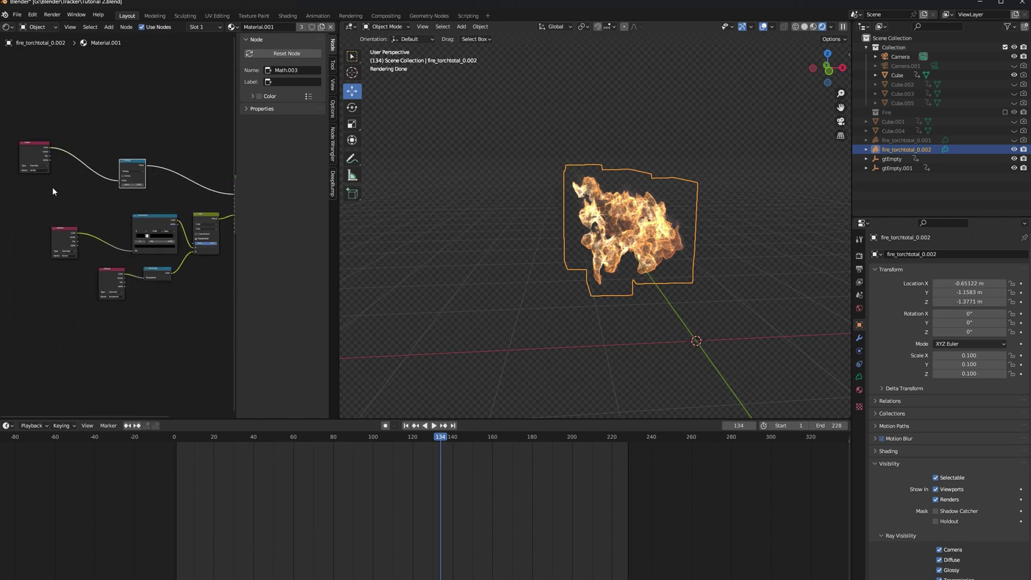
pyautogui.moveTo(47, 189); pyautogui.dragTo(122, 201, button='middle')
pyautogui.scroll(2, 122, 201)
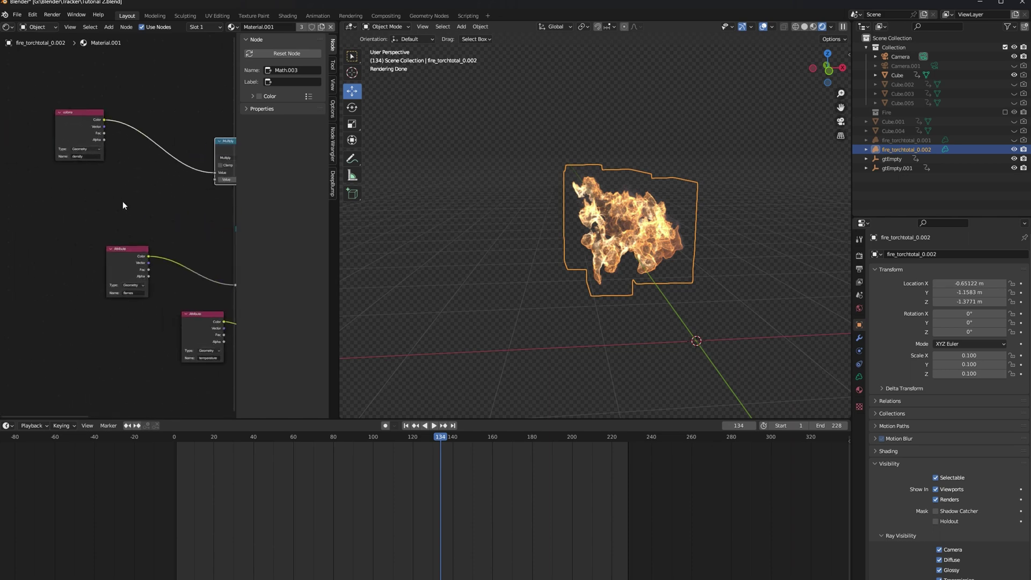
pyautogui.scroll(2, 74, 143)
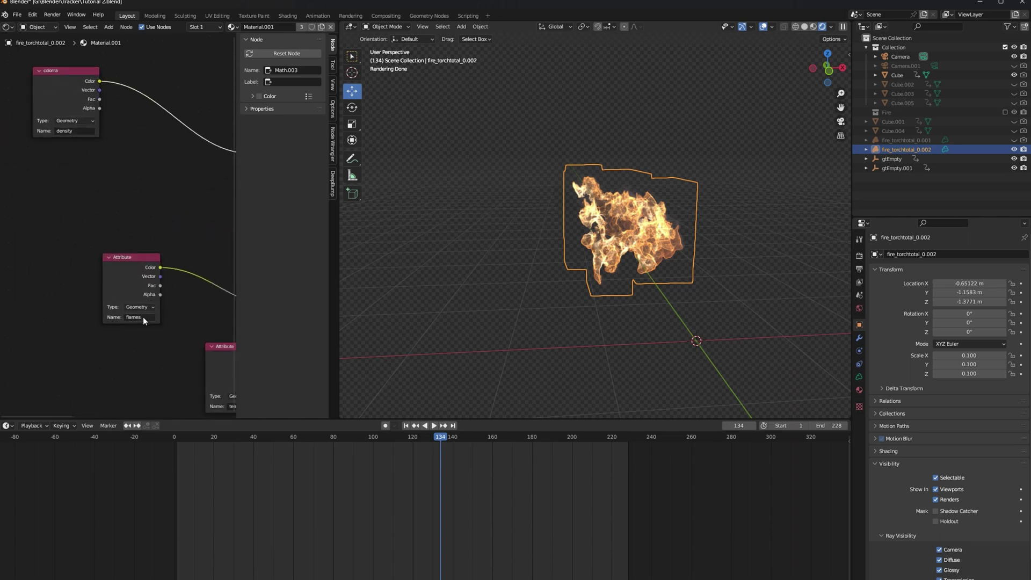
pyautogui.moveTo(199, 355); pyautogui.dragTo(45, 279, button='middle')
pyautogui.scroll(-2, 88, 225)
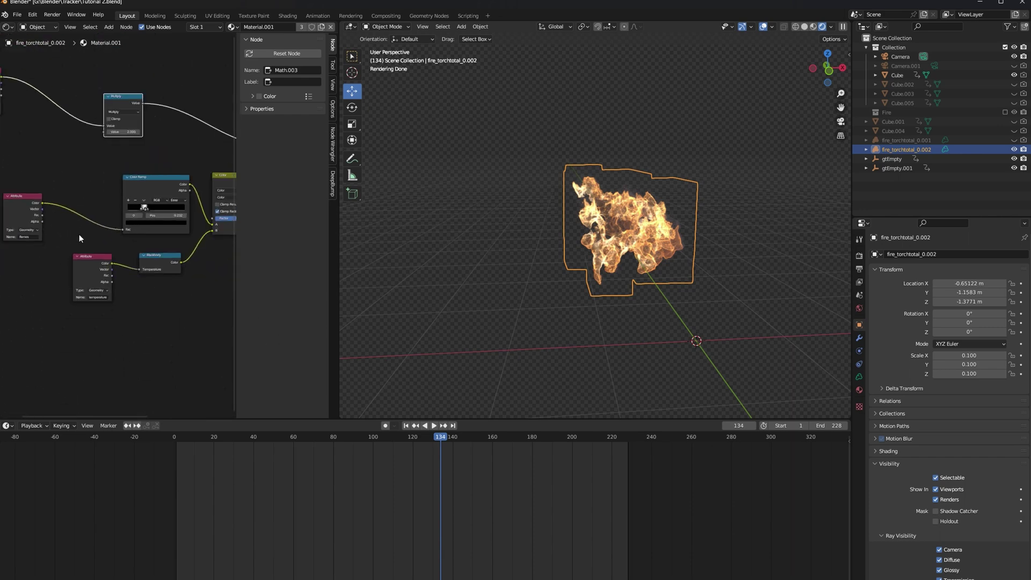
pyautogui.moveTo(83, 184); pyautogui.dragTo(134, 248, button='middle')
pyautogui.scroll(1, 137, 220)
pyautogui.moveTo(172, 207); pyautogui.dragTo(98, 220, button='middle')
pyautogui.scroll(2, 138, 221)
pyautogui.scroll(-3, 156, 221)
pyautogui.scroll(3, 110, 218)
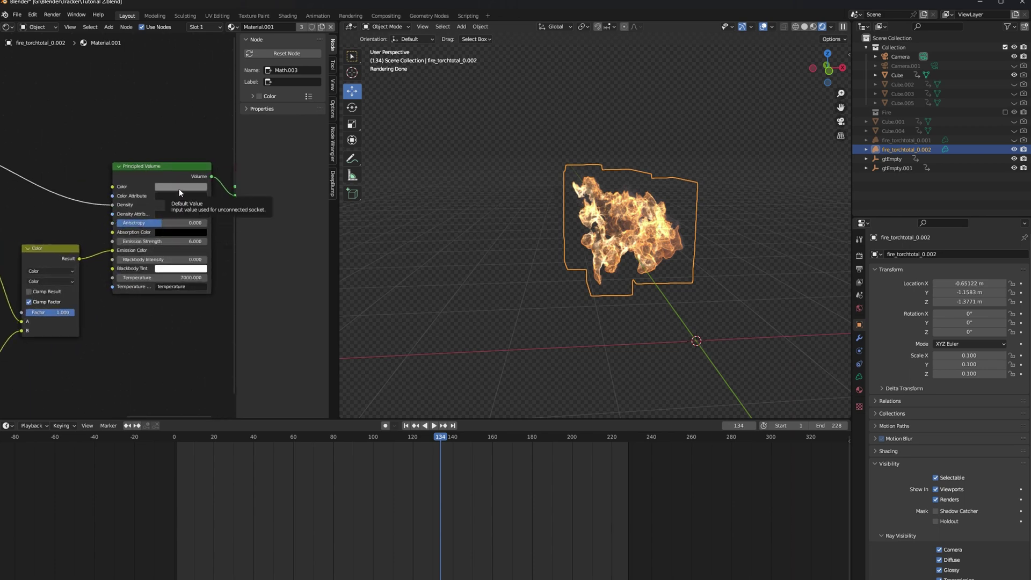
pyautogui.scroll(-6, 91, 247)
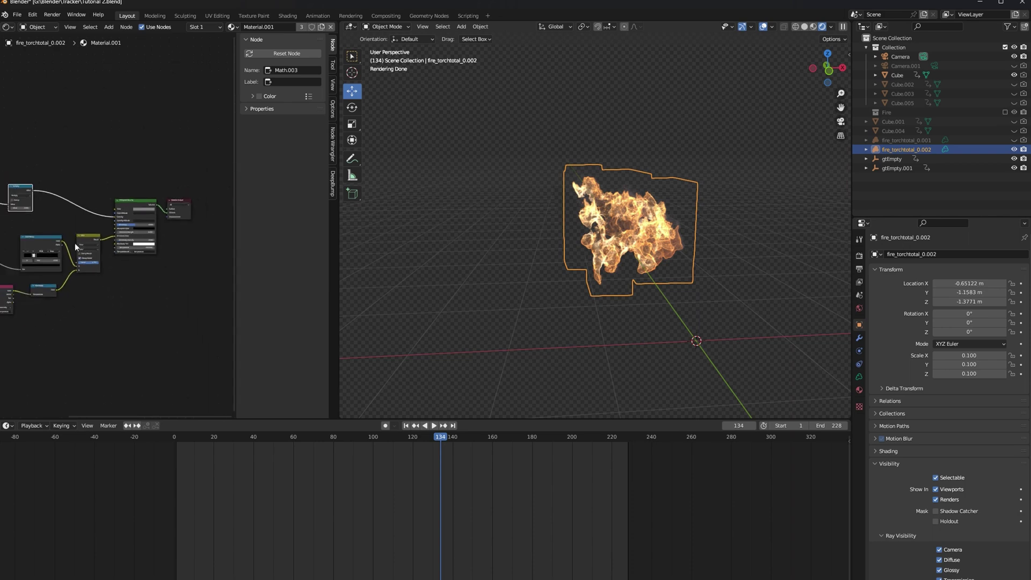
# Spread out the fire material's Color Ramp, moving the first stop to position 0 and the middle stop close to the end
pyautogui.moveTo(72, 241); pyautogui.dragTo(90, 238, button='middle')
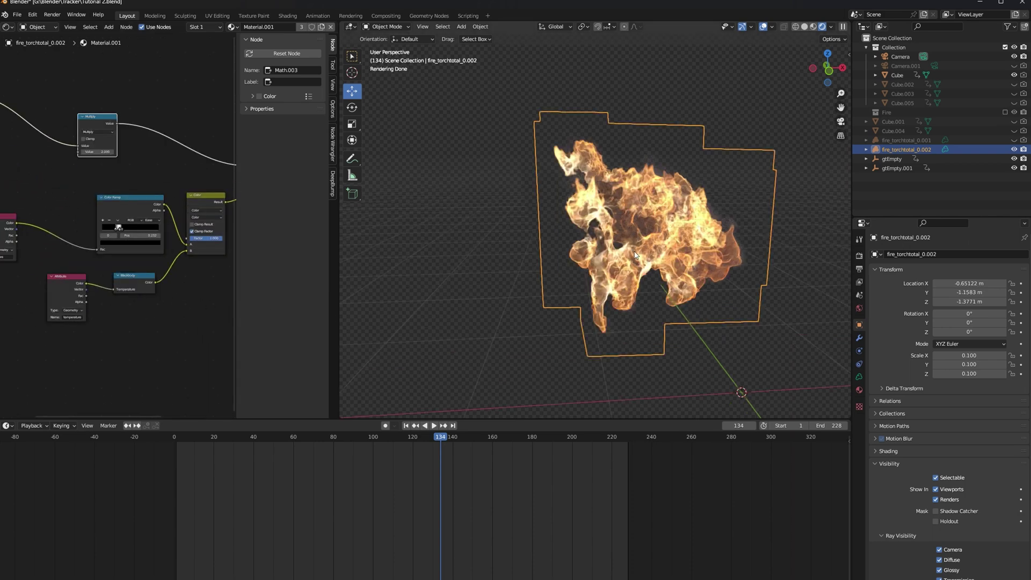
pyautogui.scroll(2, 122, 237)
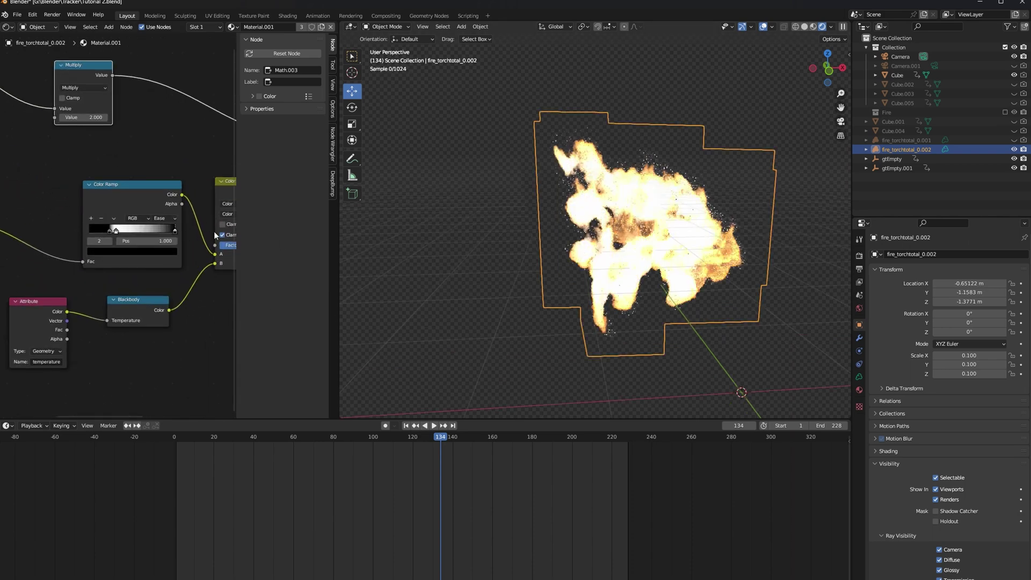
pyautogui.moveTo(115, 230); pyautogui.dragTo(79, 231)
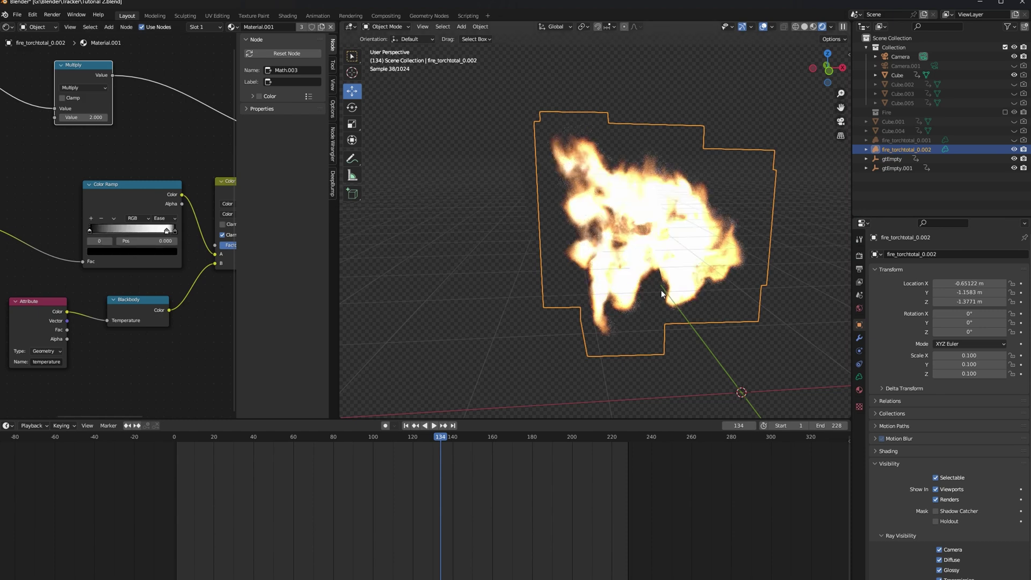
# Compress the fire material's Color Ramp, moving the middle stop close to the start and the last stop to position 0.318
pyautogui.moveTo(678, 282); pyautogui.dragTo(630, 287, button='middle')
pyautogui.scroll(-3, 657, 283)
pyautogui.scroll(3, 186, 233)
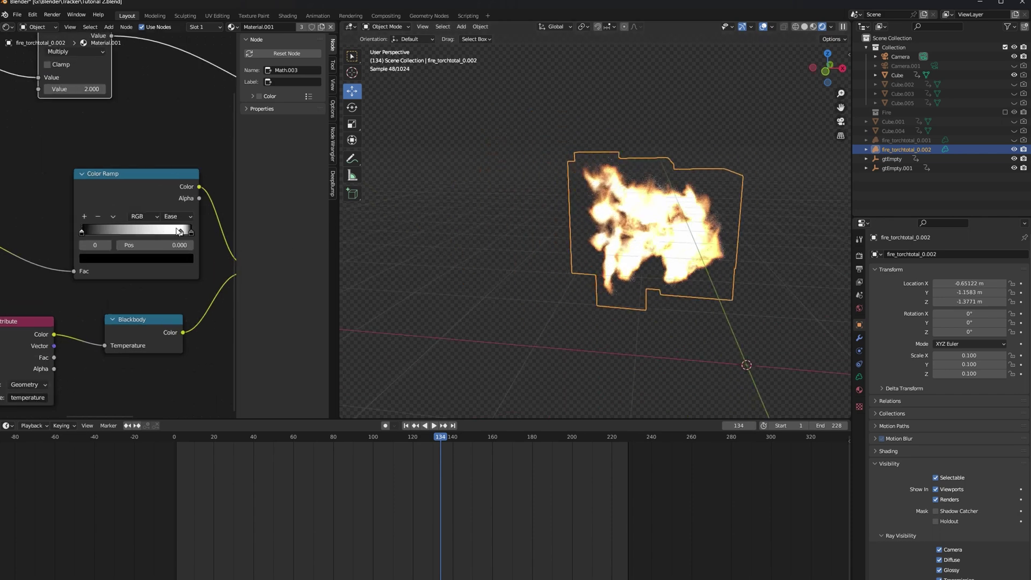
pyautogui.moveTo(177, 233); pyautogui.dragTo(96, 229)
pyautogui.moveTo(189, 230); pyautogui.dragTo(116, 229)
pyautogui.scroll(3, 679, 251)
pyautogui.scroll(-2, 688, 254)
pyautogui.scroll(2, 616, 260)
pyautogui.scroll(-3, 649, 275)
pyautogui.scroll(3, 654, 277)
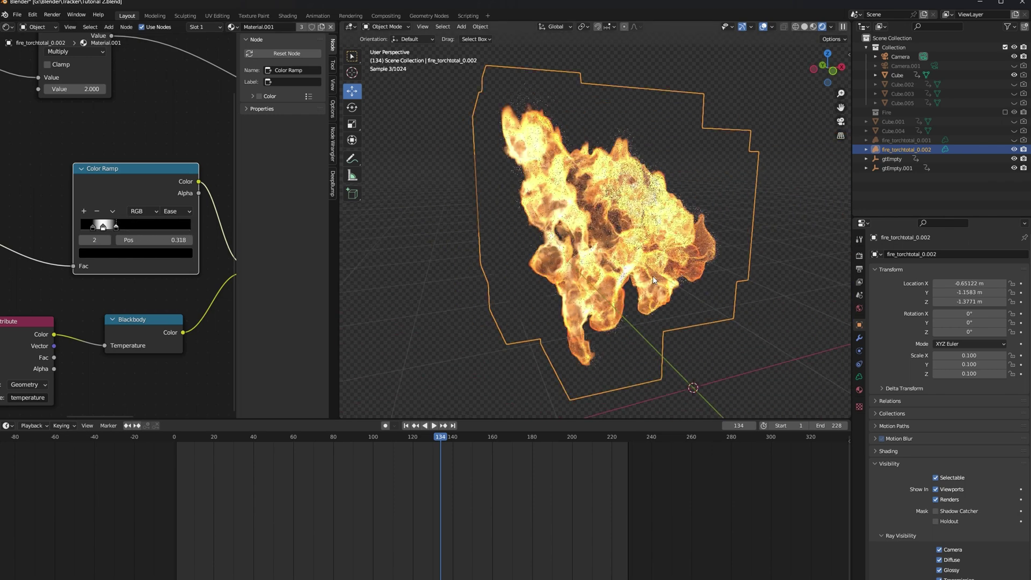
pyautogui.scroll(-4, 153, 253)
# Examine the color Mix node's blending modes and the Color Ramp, Blackbody and temperature attribute nodes feeding it
pyautogui.moveTo(150, 252); pyautogui.dragTo(74, 256, button='middle')
pyautogui.moveTo(153, 190); pyautogui.dragTo(151, 186)
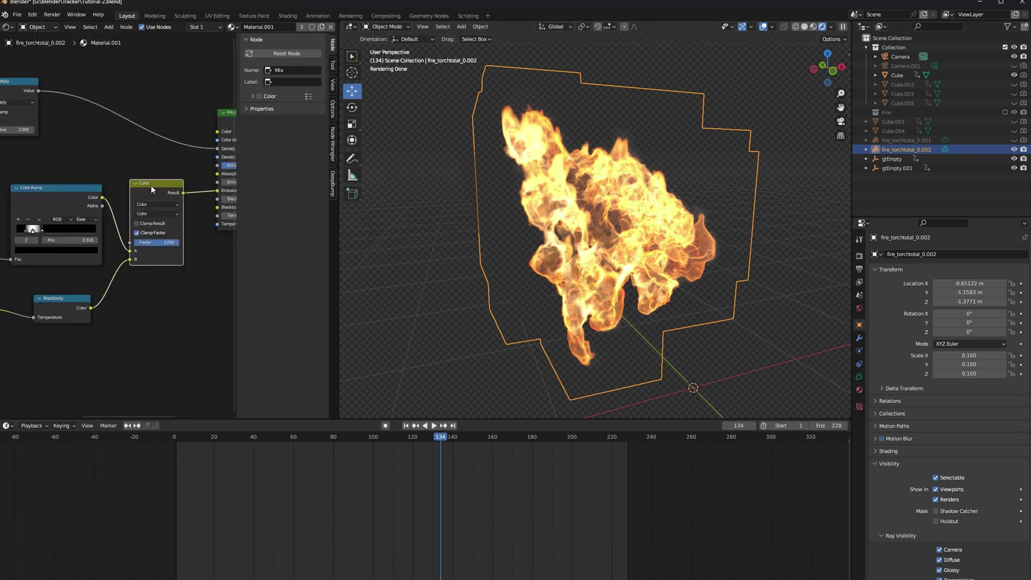
pyautogui.click(153, 214)
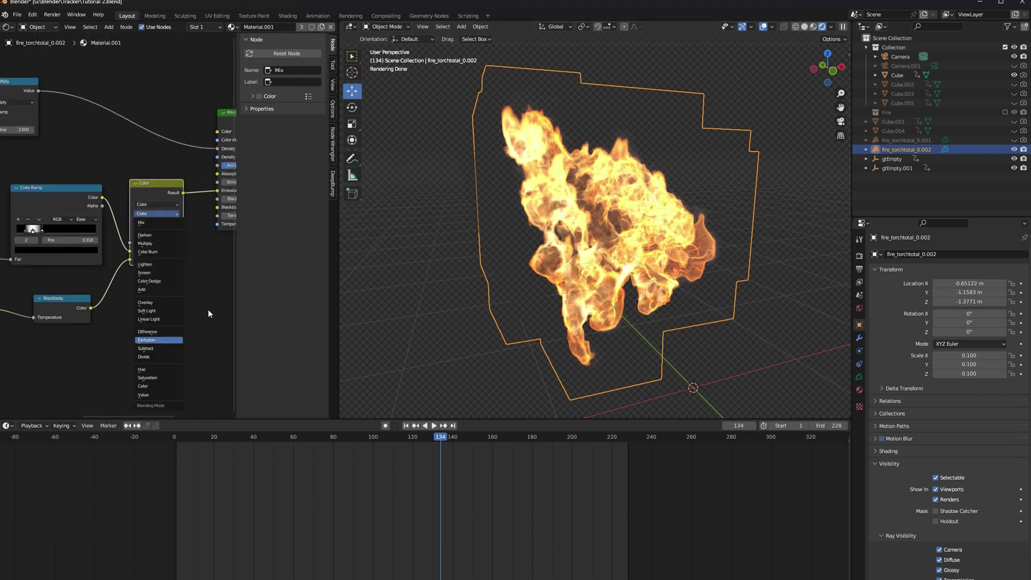
pyautogui.moveTo(115, 326); pyautogui.dragTo(242, 267, button='middle')
pyautogui.moveTo(128, 298); pyautogui.dragTo(65, 315, button='middle')
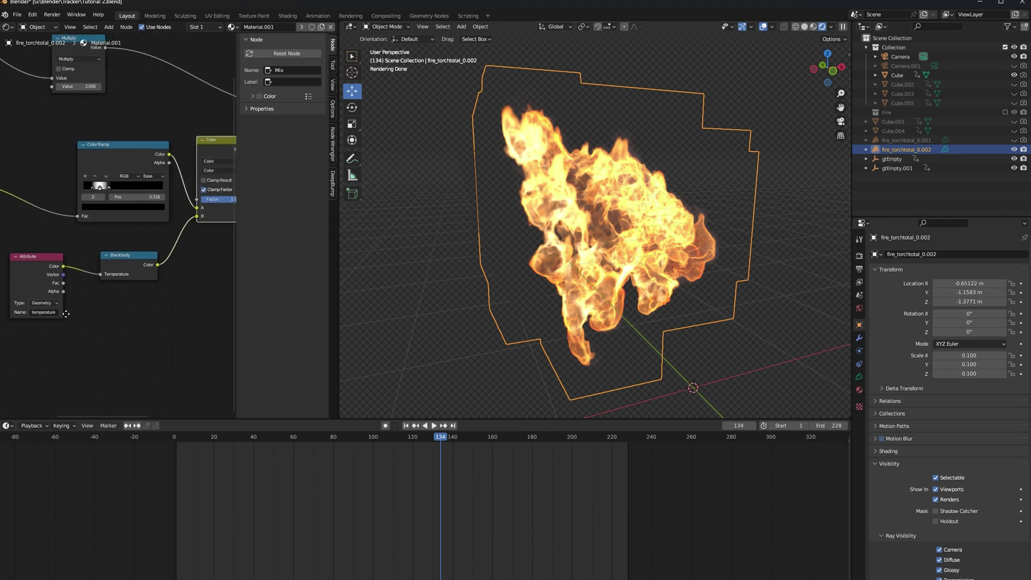
pyautogui.scroll(2, 113, 268)
pyautogui.moveTo(152, 264); pyautogui.dragTo(157, 243, button='middle')
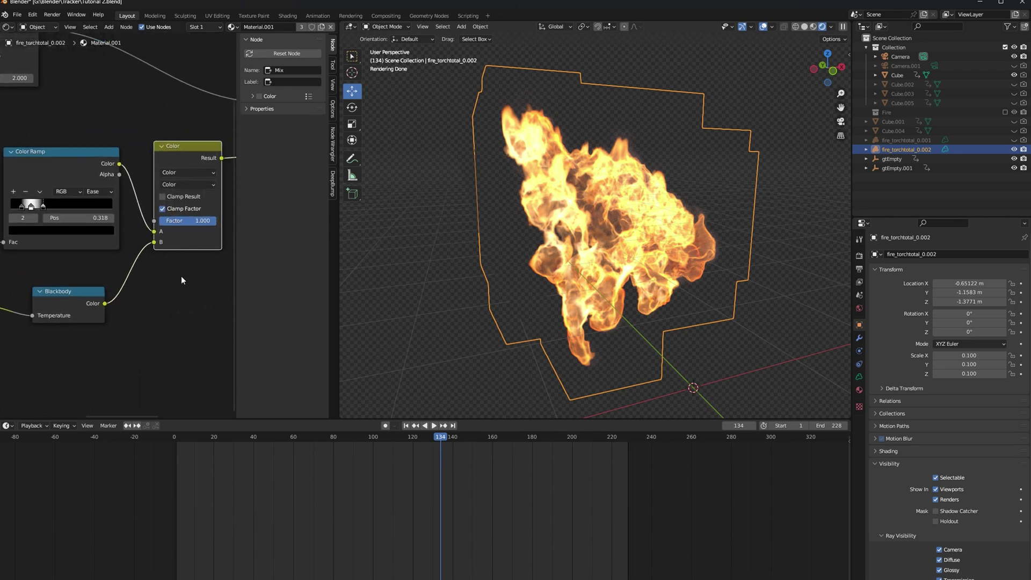
# Set the emission strength on the fire material's Principled Volume node to 6
pyautogui.moveTo(194, 279); pyautogui.dragTo(79, 260, button='middle')
pyautogui.moveTo(159, 254); pyautogui.dragTo(87, 290, button='middle')
pyautogui.moveTo(150, 215)
pyautogui.mouseDown()
pyautogui.moveTo(177, 215)
pyautogui.moveTo(131, 215)
pyautogui.moveTo(151, 215)
pyautogui.mouseUp()
pyautogui.click(142, 215)
pyautogui.write('6')
pyautogui.press('Return')
pyautogui.scroll(-5, 86, 293)
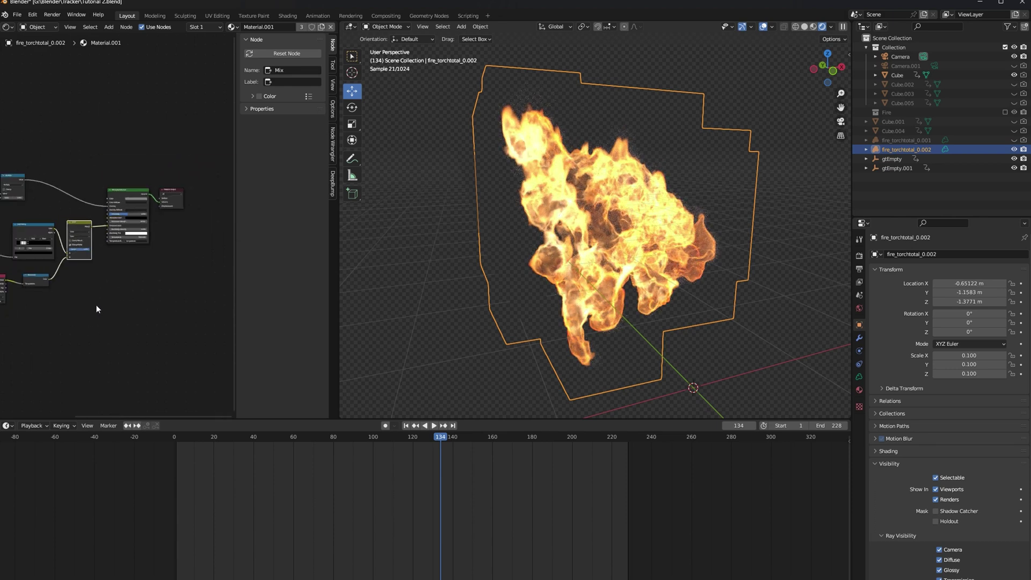
# Scrub the animation to frame 127 and inspect the shaded fire volume from several angles
pyautogui.moveTo(527, 280); pyautogui.dragTo(559, 301, button='middle')
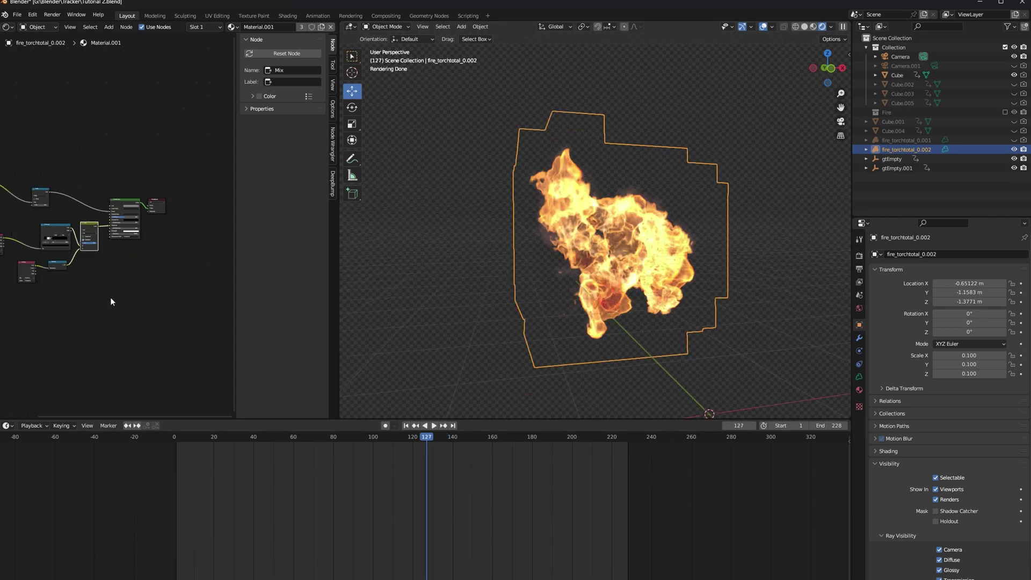
pyautogui.scroll(5, 117, 288)
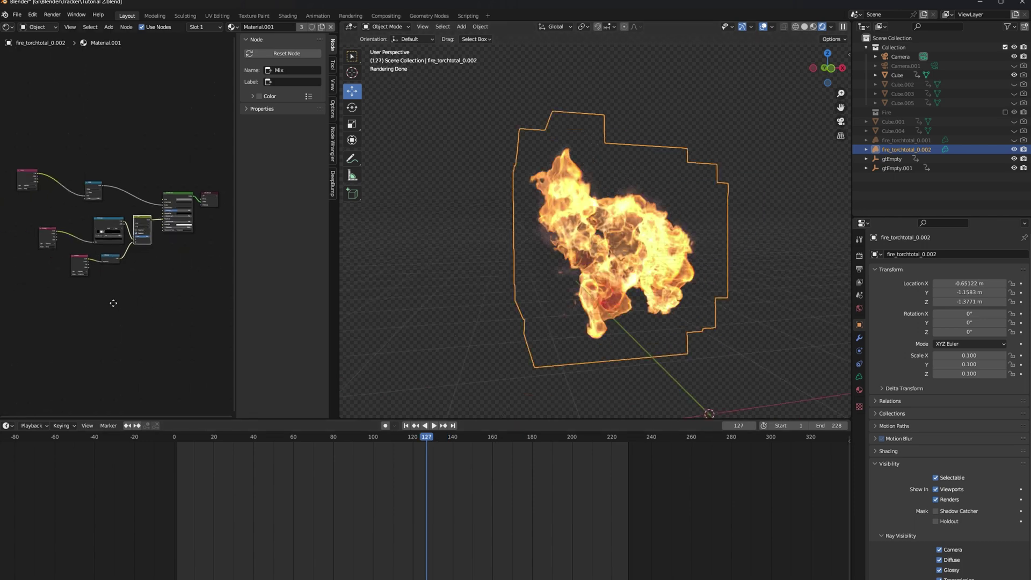
pyautogui.scroll(-2, 80, 291)
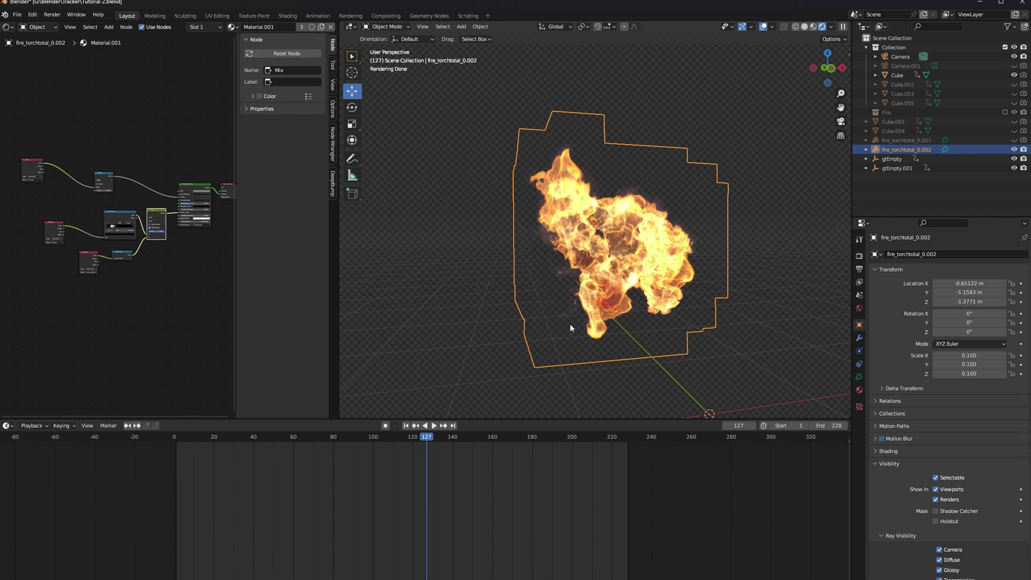
pyautogui.moveTo(556, 331)
pyautogui.mouseDown(button='middle')
pyautogui.moveTo(500, 346)
pyautogui.moveTo(516, 335)
pyautogui.moveTo(613, 330)
pyautogui.moveTo(559, 324)
pyautogui.mouseUp(button='middle')
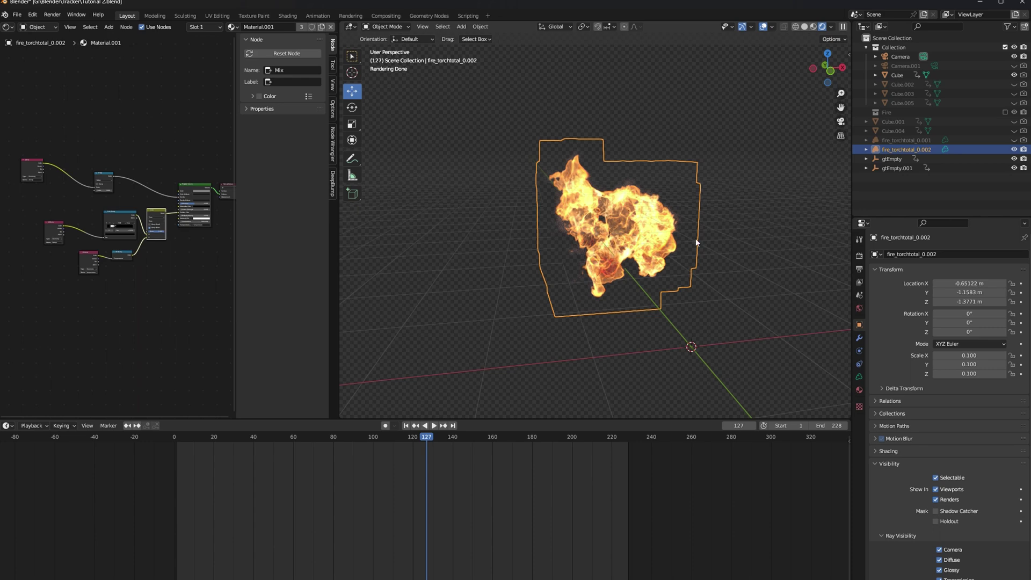
# Check the Transparent option in the render's Film settings and open the Output properties
pyautogui.click(859, 257)
pyautogui.scroll(-5, 904, 378)
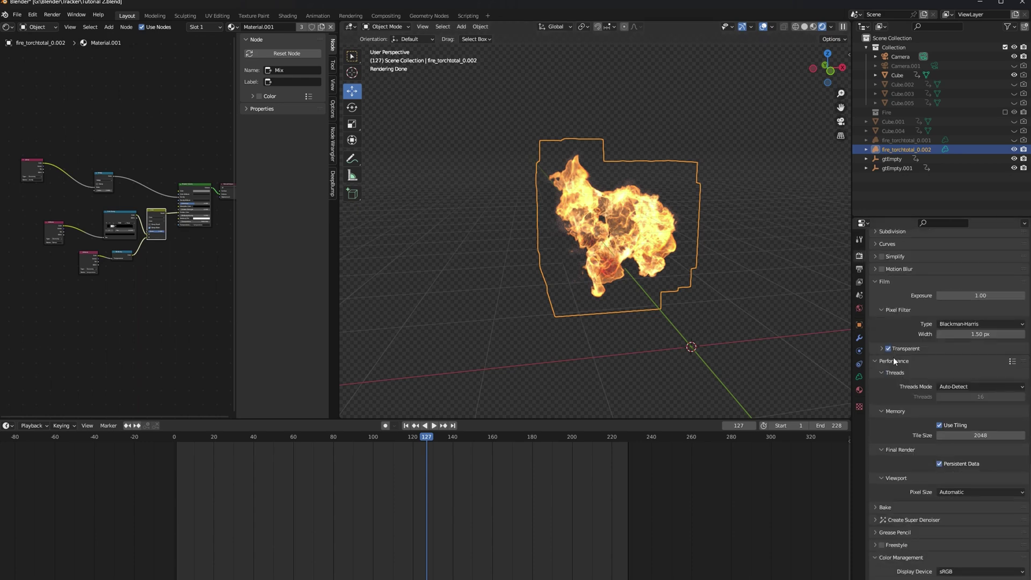
pyautogui.click(861, 270)
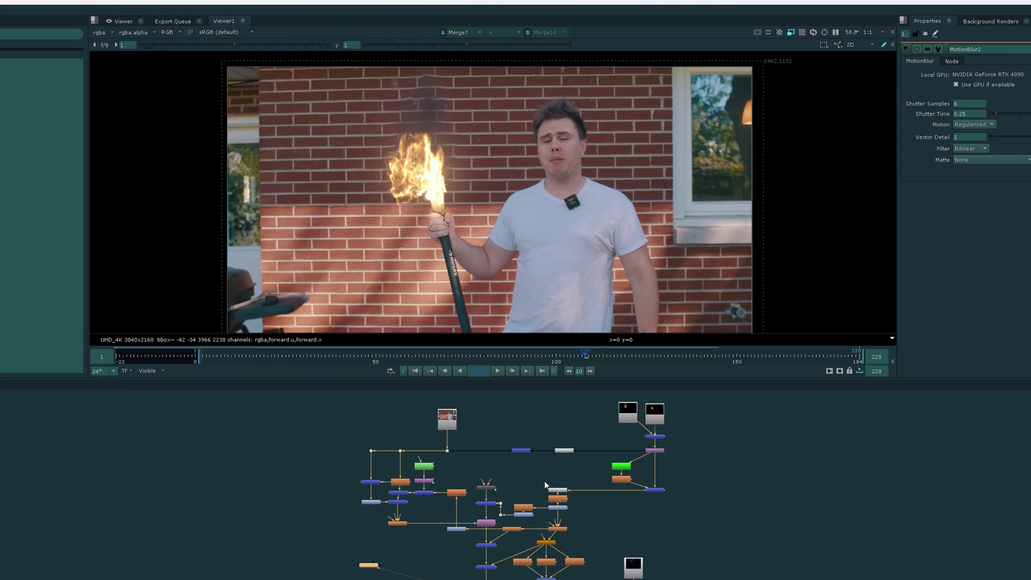
# Switch to the Nuke composite and view the Merge14 (over) node, which lays the fire render over the footage
pyautogui.scroll(5, 521, 451)
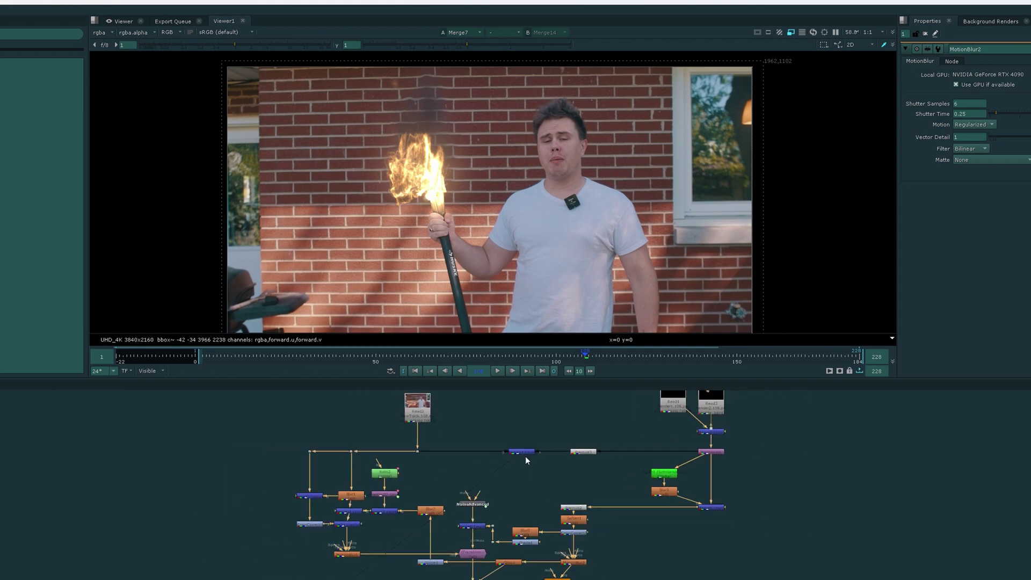
pyautogui.scroll(3, 525, 456)
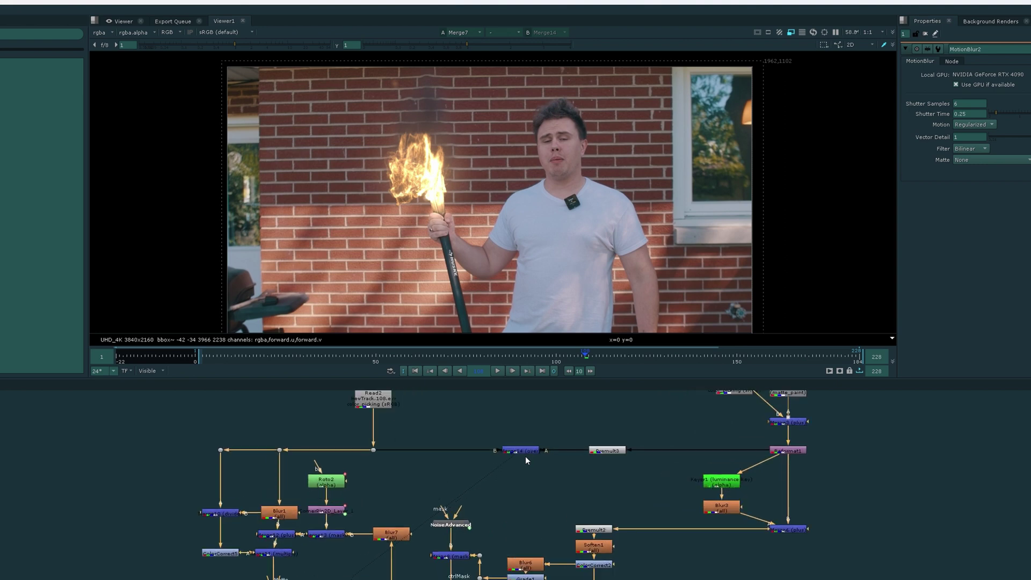
pyautogui.click(532, 452)
pyautogui.press('1')
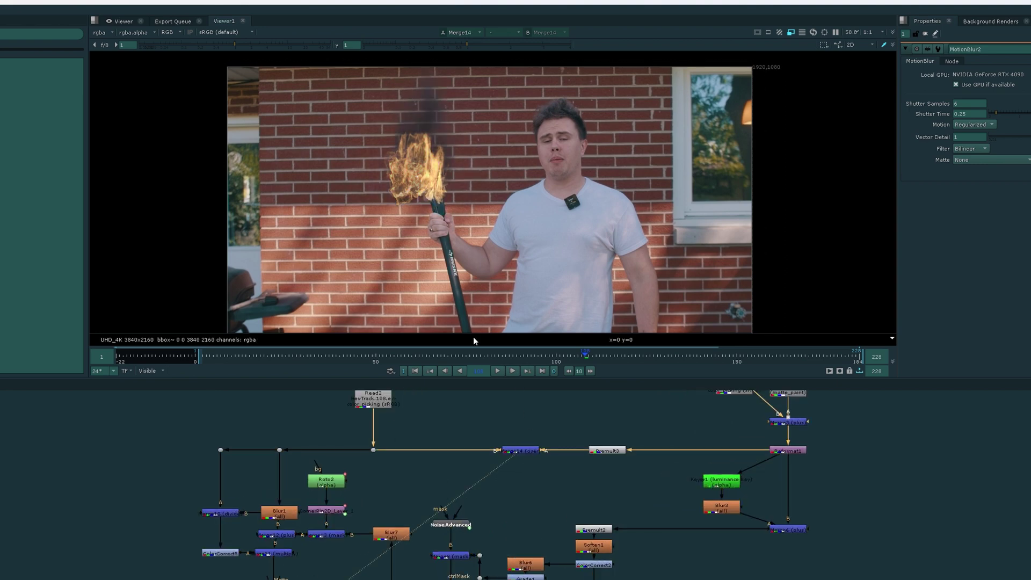
pyautogui.scroll(3, 413, 188)
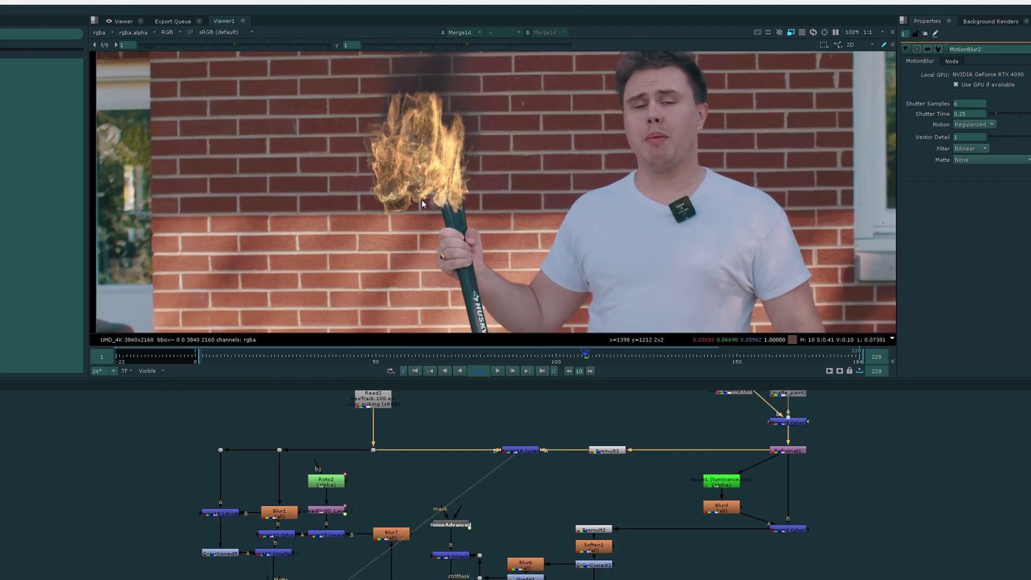
pyautogui.scroll(-3, 428, 208)
pyautogui.scroll(-5, 521, 476)
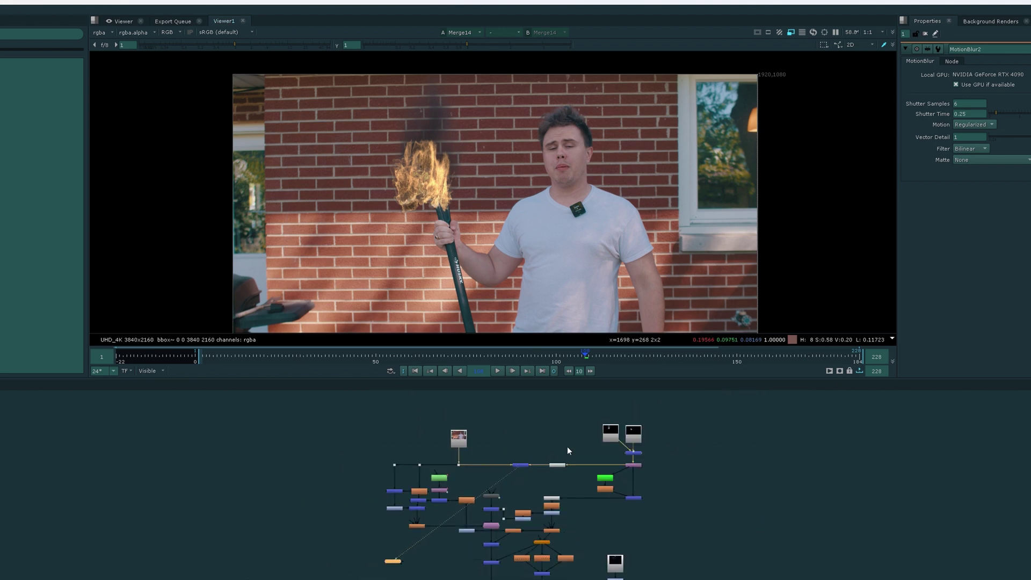
# View the Read1 fire render close up and compare its alpha channel with its color
pyautogui.scroll(3, 592, 463)
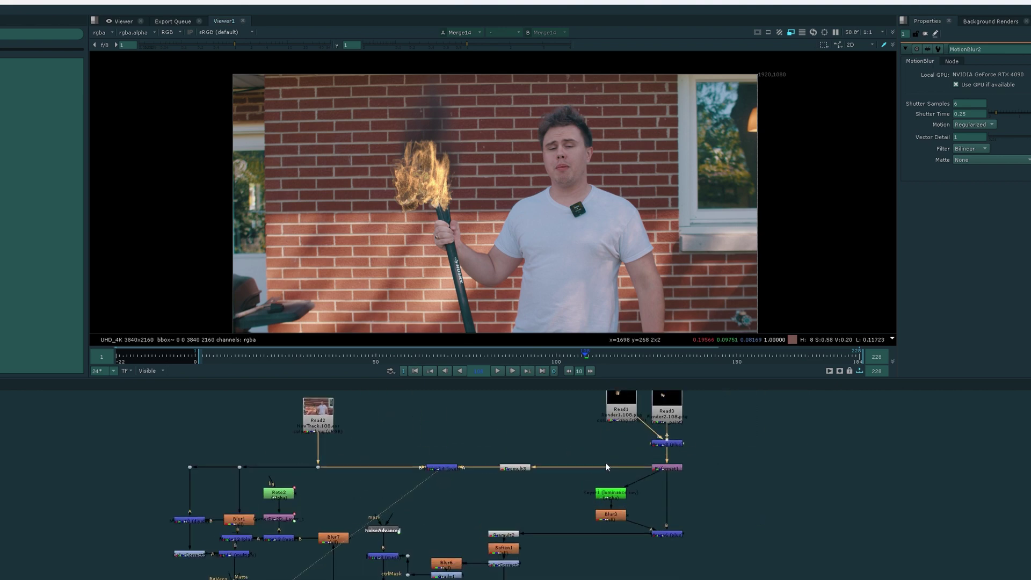
pyautogui.scroll(-2, 618, 467)
pyautogui.scroll(4, 634, 484)
pyautogui.click(598, 478)
pyautogui.press('1')
pyautogui.scroll(3, 599, 478)
pyautogui.scroll(-4, 599, 477)
pyautogui.scroll(5, 435, 202)
pyautogui.press('a')
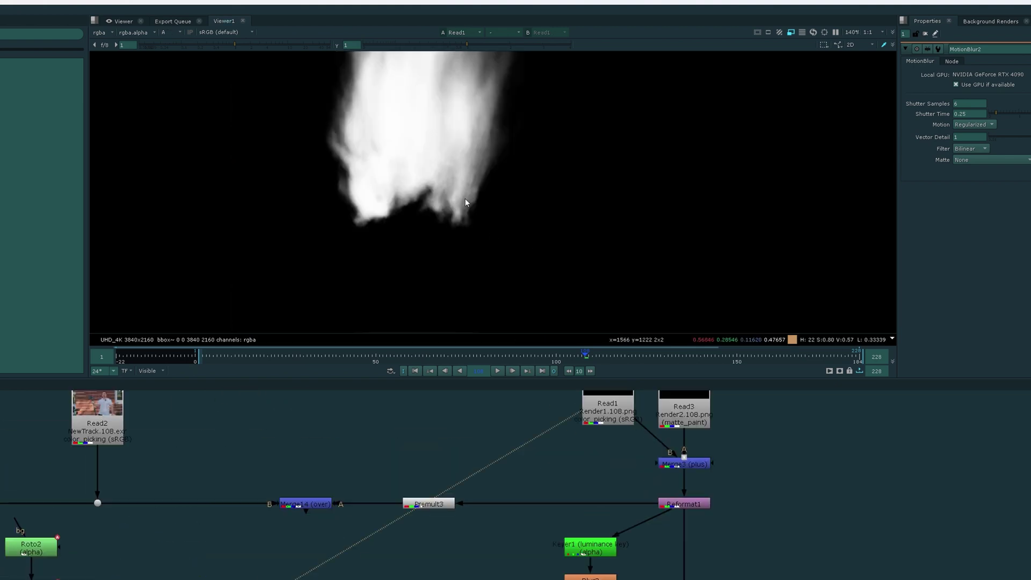
pyautogui.scroll(-4, 465, 198)
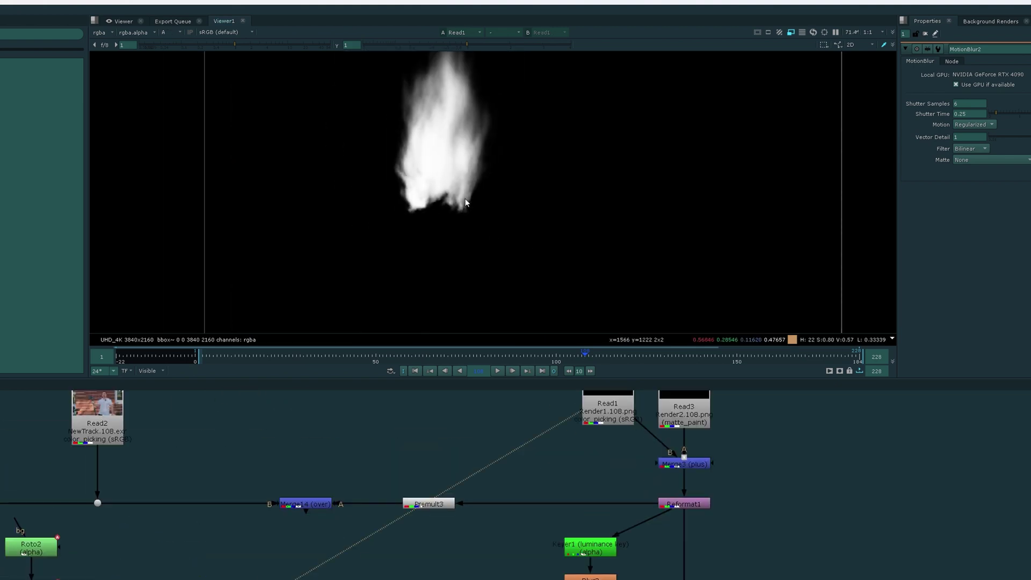
pyautogui.scroll(3, 460, 168)
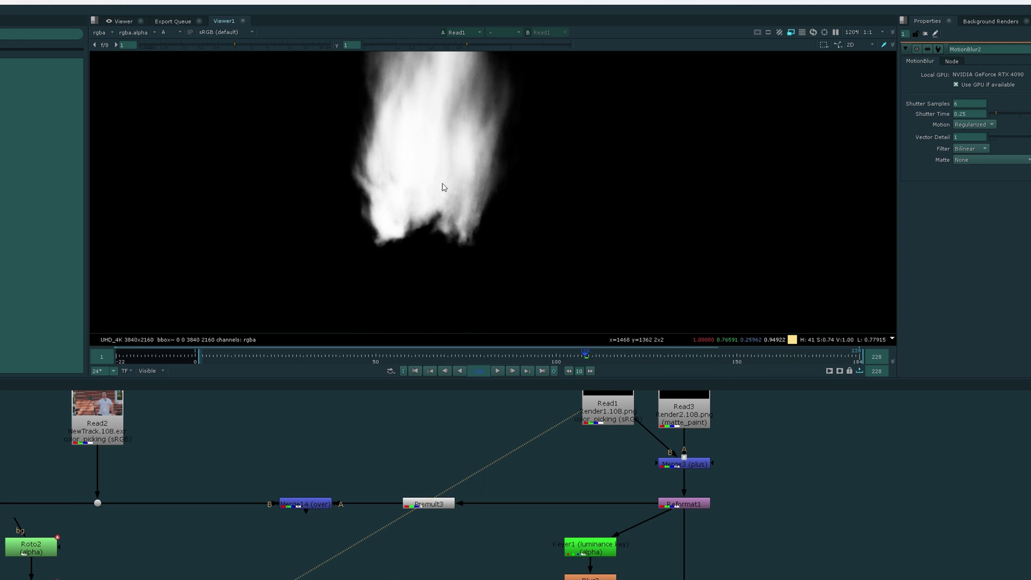
pyautogui.press('a')
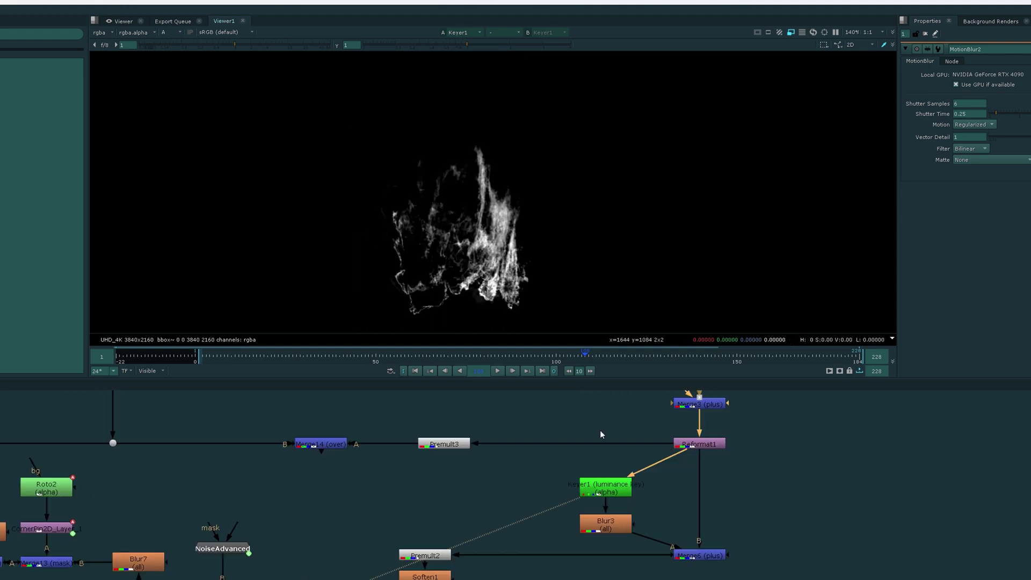
# View the luminance-keyed fire at Blur3 and the Merge6 (plus) output, checking the alpha channel
pyautogui.press('a')
pyautogui.click(606, 526)
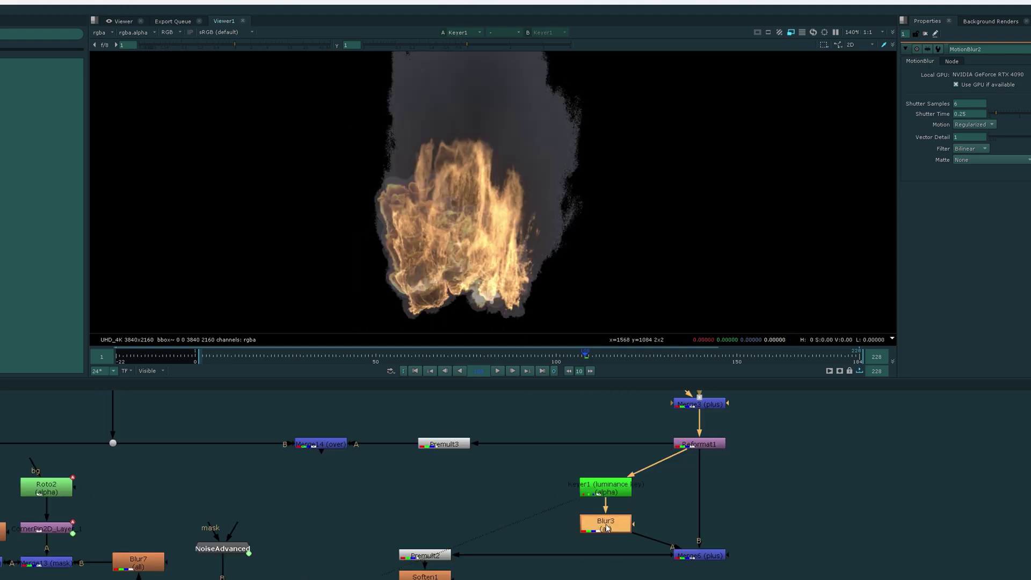
pyautogui.click(693, 556)
pyautogui.press('1')
pyautogui.press('a')
pyautogui.press('a')
pyautogui.press('a')
# Toggle the Merge6 (plus) node to compare the fire with and without its blurred key, leaving the node disabled
pyautogui.press('d')
pyautogui.press('d')
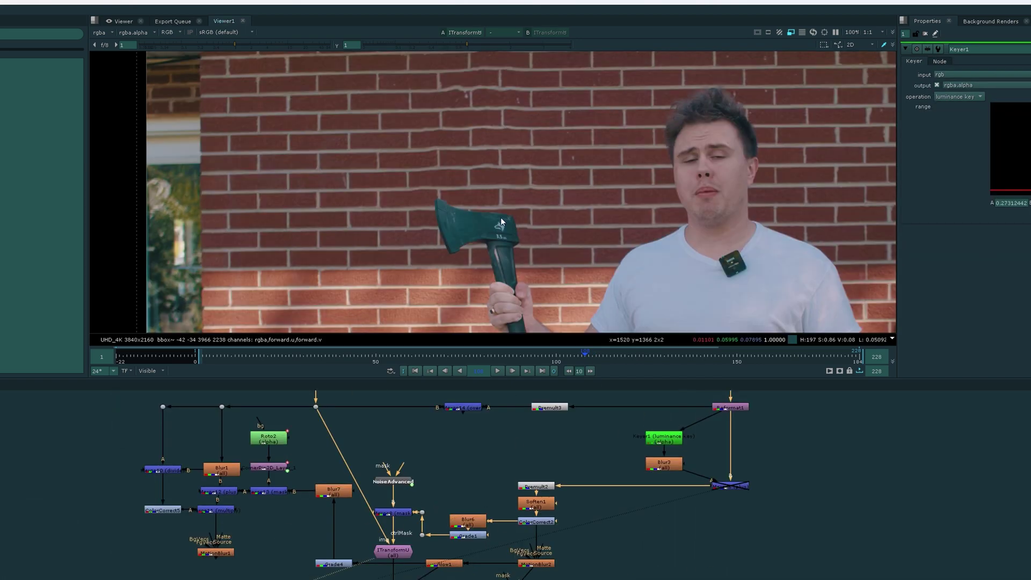
pyautogui.scroll(3, 499, 150)
pyautogui.moveTo(499, 149); pyautogui.dragTo(503, 258, button='middle')
pyautogui.scroll(-2, 503, 257)
pyautogui.scroll(2, 508, 225)
# View the blurred fire at the Blur6 node and the brightened version at the Grade1 node
pyautogui.moveTo(501, 506); pyautogui.dragTo(551, 472, button='middle')
pyautogui.scroll(2, 551, 473)
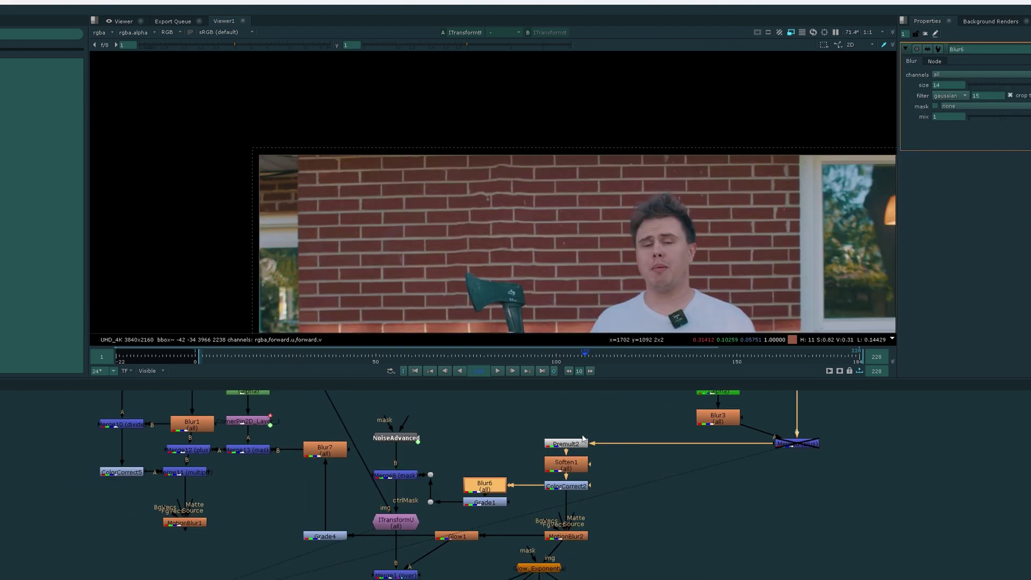
pyautogui.scroll(3, 493, 485)
pyautogui.press('1')
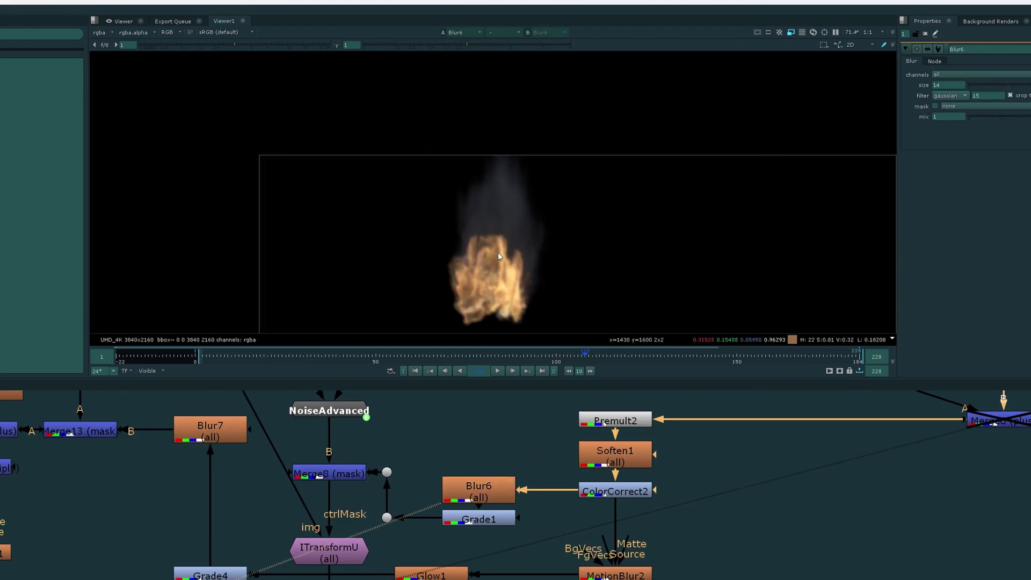
pyautogui.scroll(2, 433, 205)
pyautogui.scroll(-1, 451, 201)
pyautogui.click(470, 521)
pyautogui.press('1')
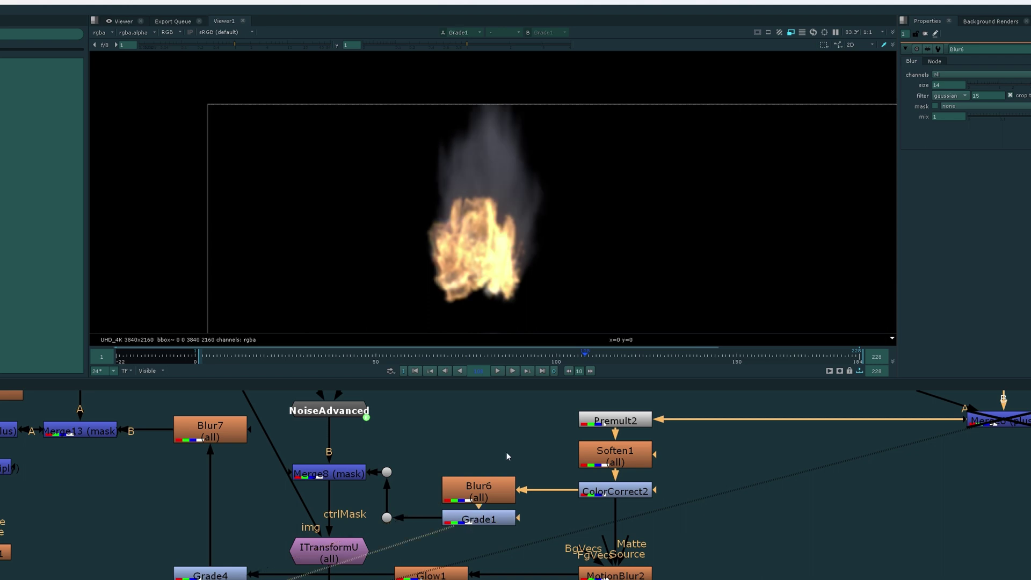
# Examine the NoiseAdvanced settings and the alpha of Merge8 (mask), which limits the noise to the fire's shape
pyautogui.scroll(-2, 475, 509)
pyautogui.scroll(3, 424, 483)
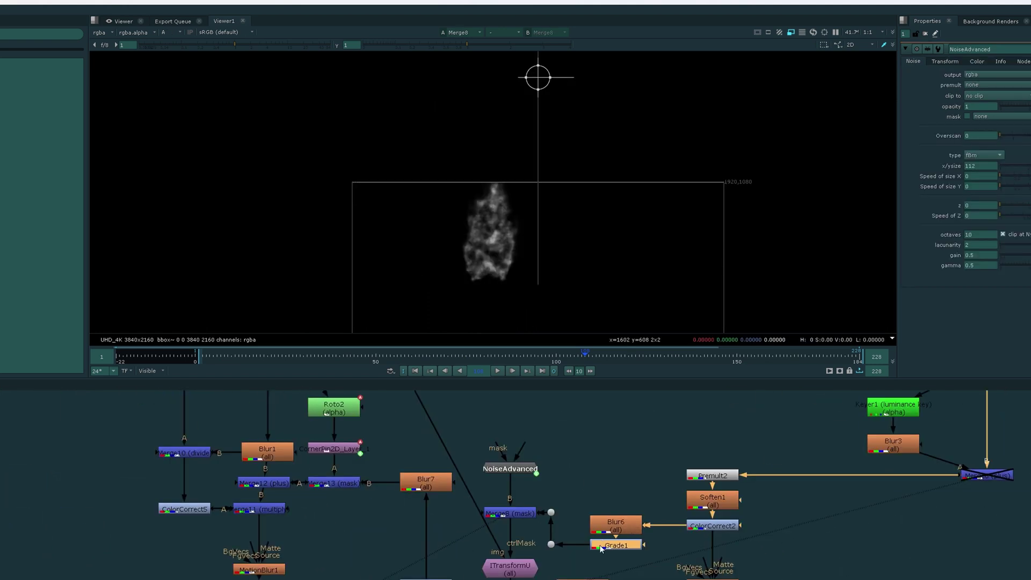
pyautogui.scroll(3, 476, 260)
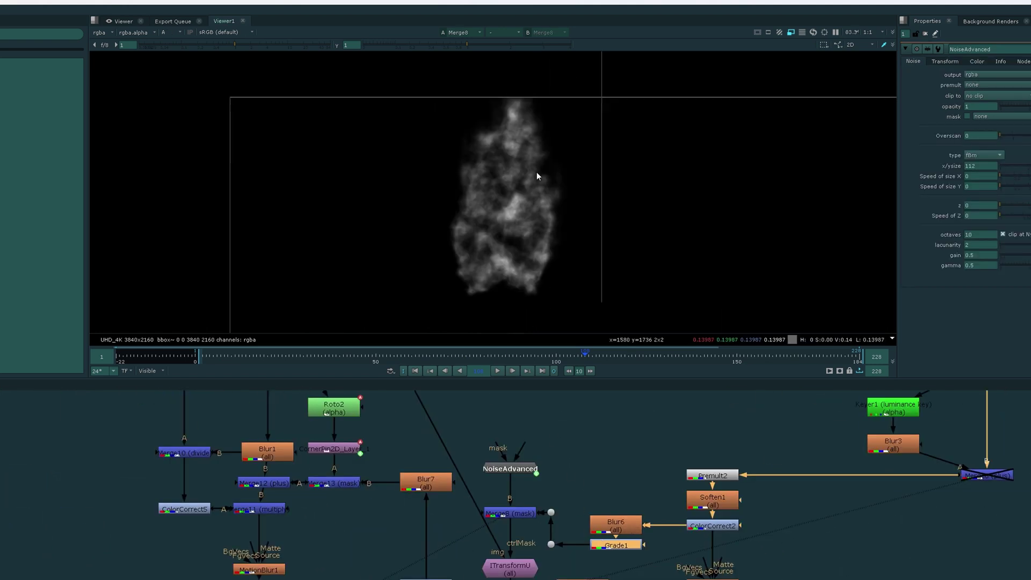
# Open the ITransformU node and play back its heat distortion on the brick wall above the axe
pyautogui.doubleClick(521, 567)
pyautogui.press('1')
pyautogui.scroll(3, 519, 183)
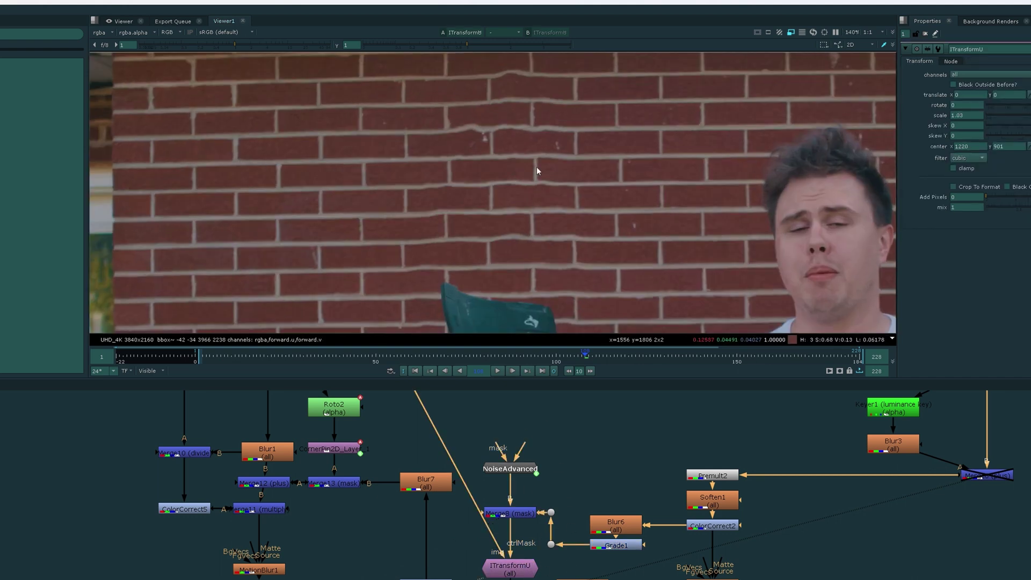
pyautogui.scroll(-2, 518, 169)
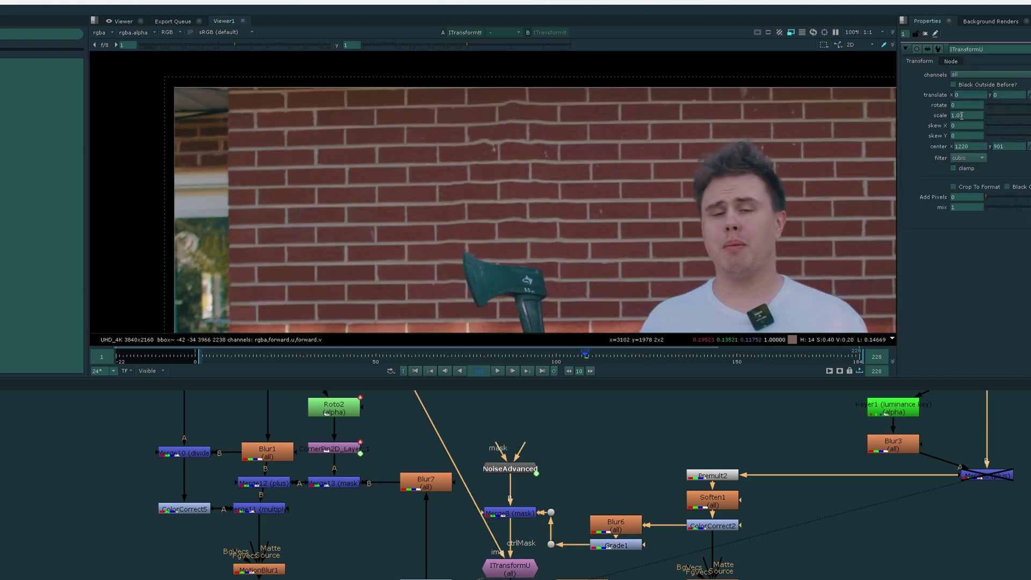
pyautogui.click(498, 371)
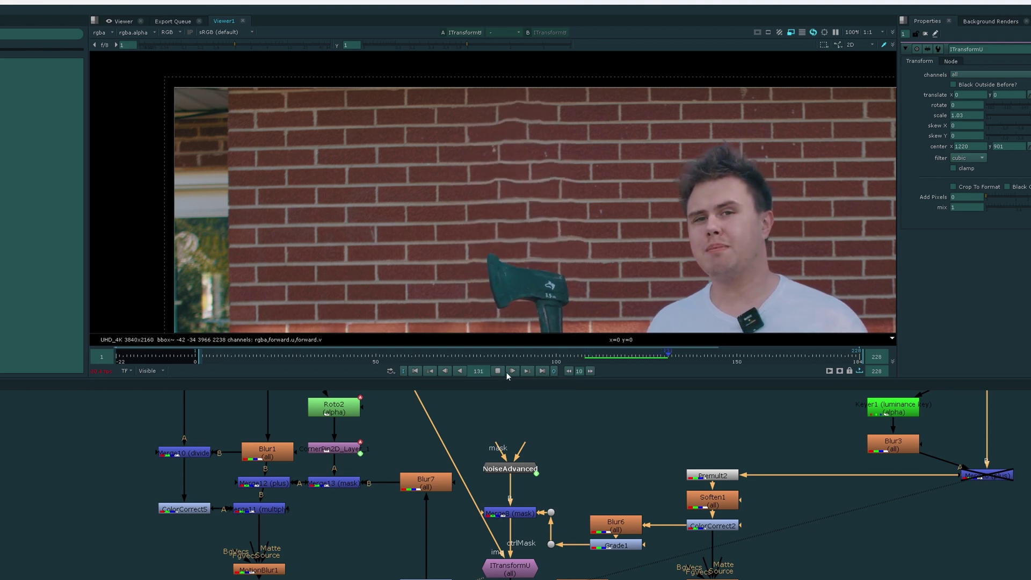
pyautogui.click(498, 371)
# Return the viewer from ITransformU to Merge14 (over) and locate the Glow and MotionBlur nodes in the node graph
pyautogui.scroll(-4, 528, 452)
pyautogui.scroll(2, 585, 520)
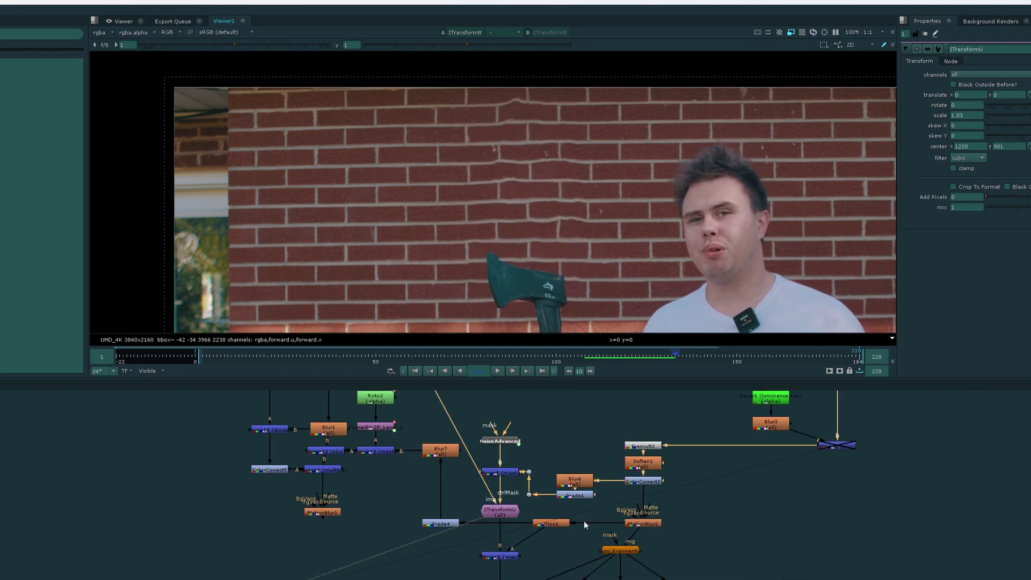
pyautogui.scroll(-3, 562, 534)
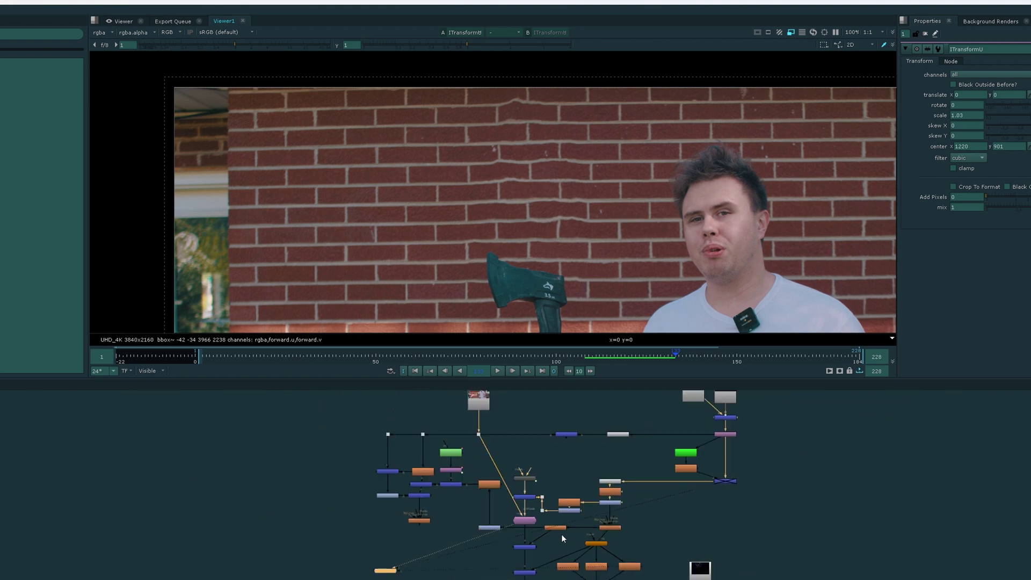
pyautogui.click(566, 433)
pyautogui.press('1')
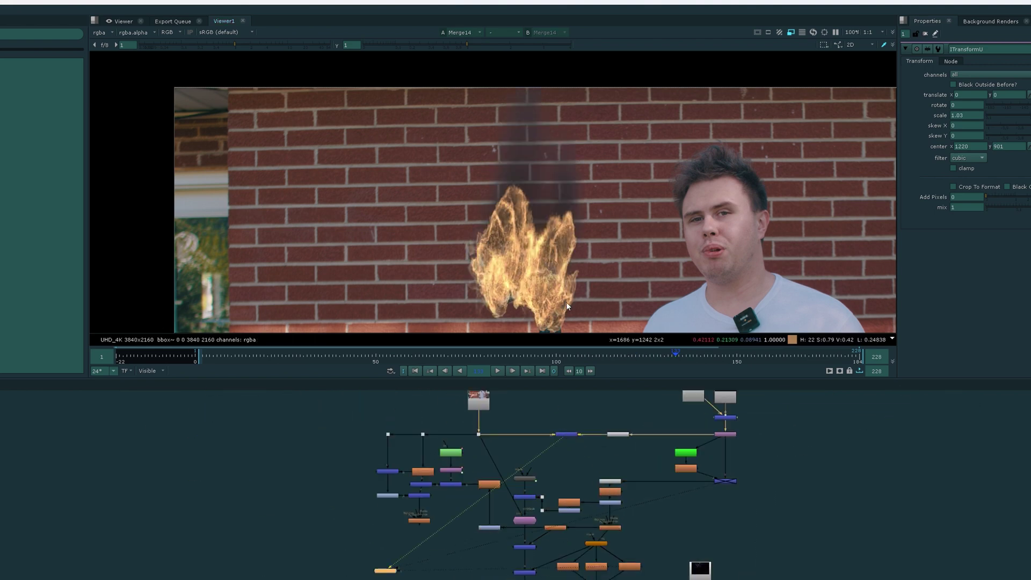
pyautogui.scroll(3, 569, 577)
pyautogui.scroll(2, 584, 522)
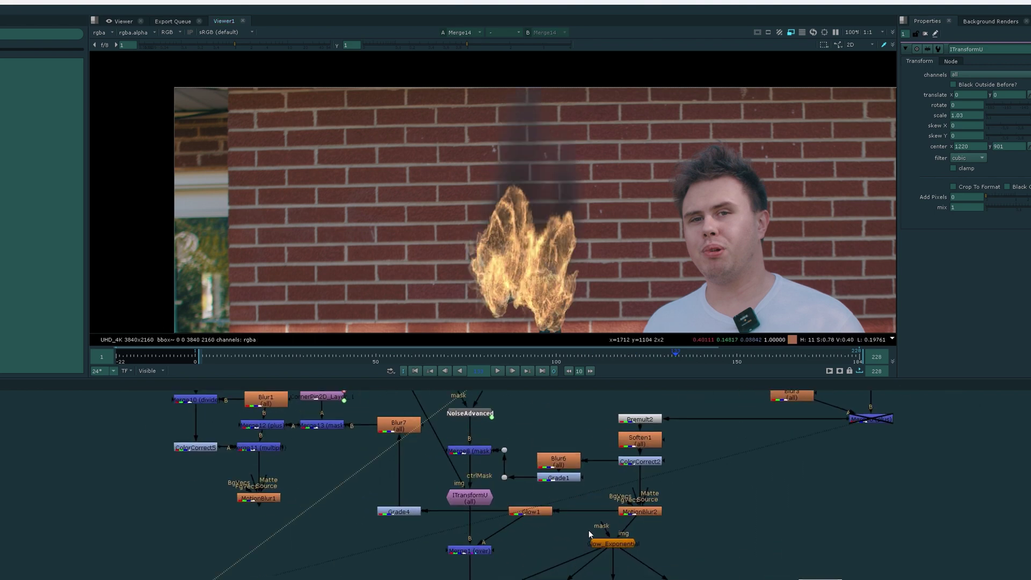
# View the fire over the brick wall plate at the Merge1 (over) node and open the Glow1 node's settings
pyautogui.click(484, 553)
pyautogui.press('1')
pyautogui.scroll(-2, 596, 303)
pyautogui.scroll(3, 570, 258)
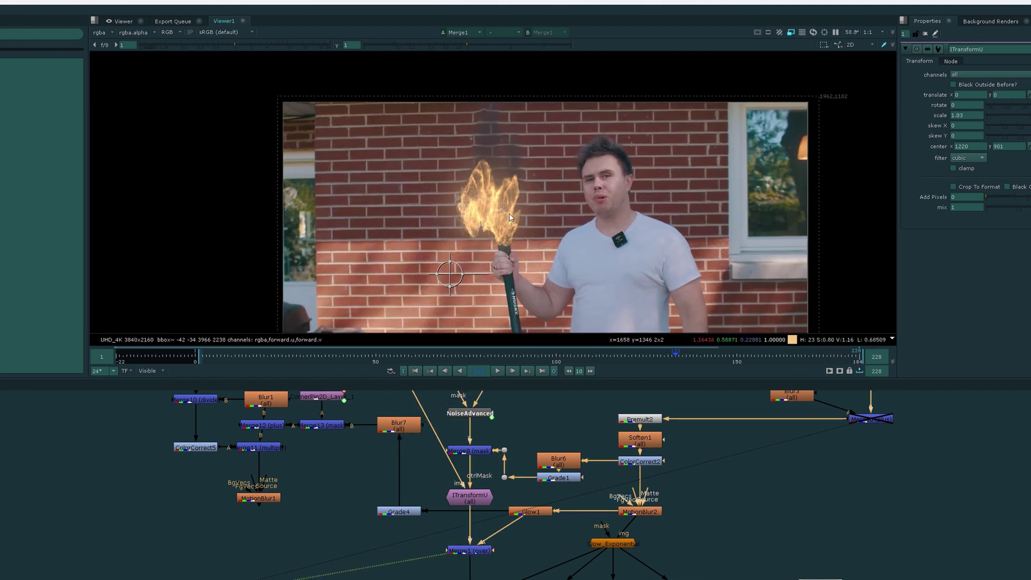
pyautogui.scroll(-1, 558, 221)
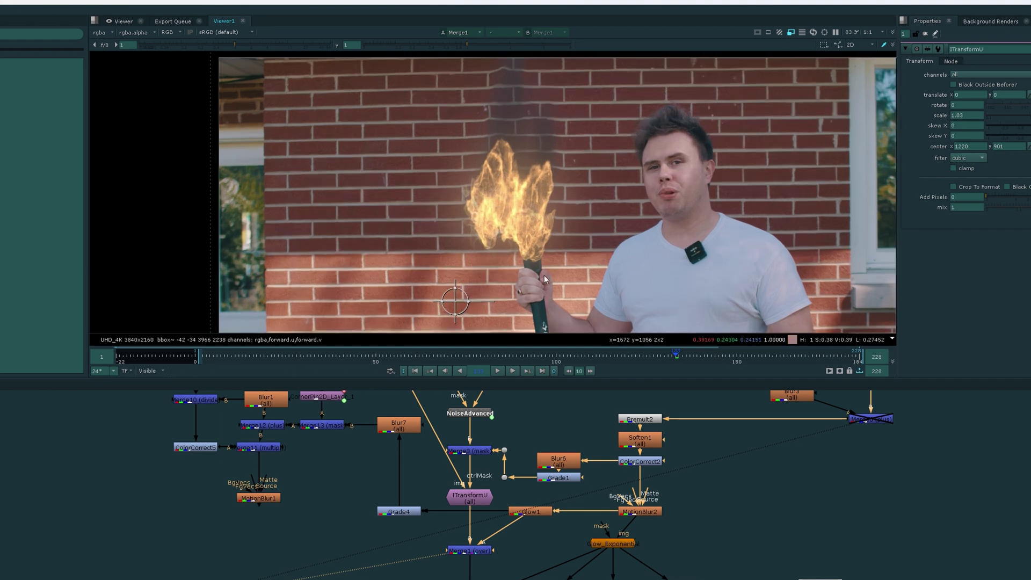
pyautogui.click(534, 511)
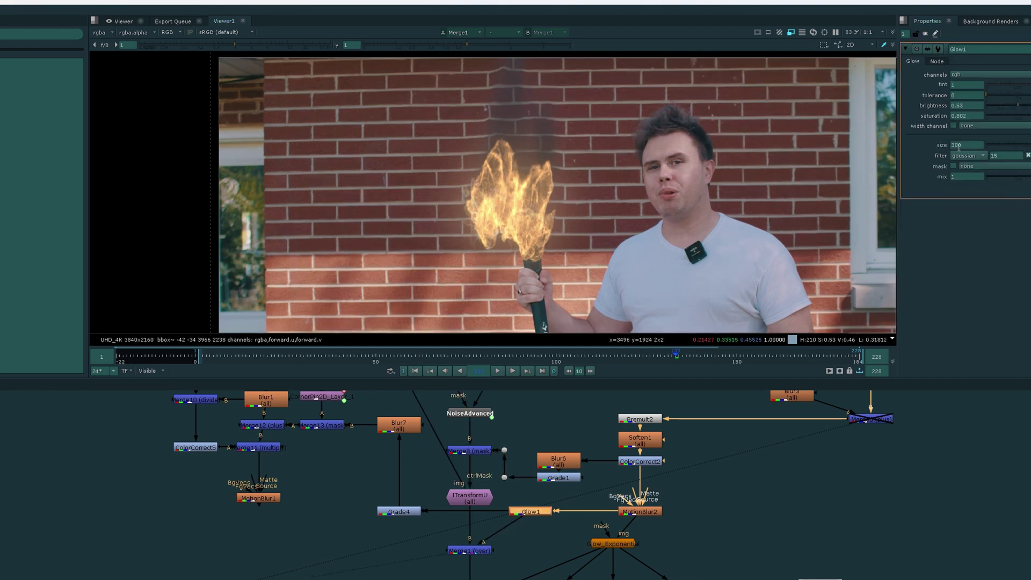
# View the fire at the Glow_Exponential node and examine its glow, color, Glow only and Crop to Format settings
pyautogui.click(479, 552)
pyautogui.scroll(2, 503, 550)
pyautogui.scroll(-4, 495, 549)
pyautogui.scroll(4, 494, 549)
pyautogui.scroll(-3, 473, 502)
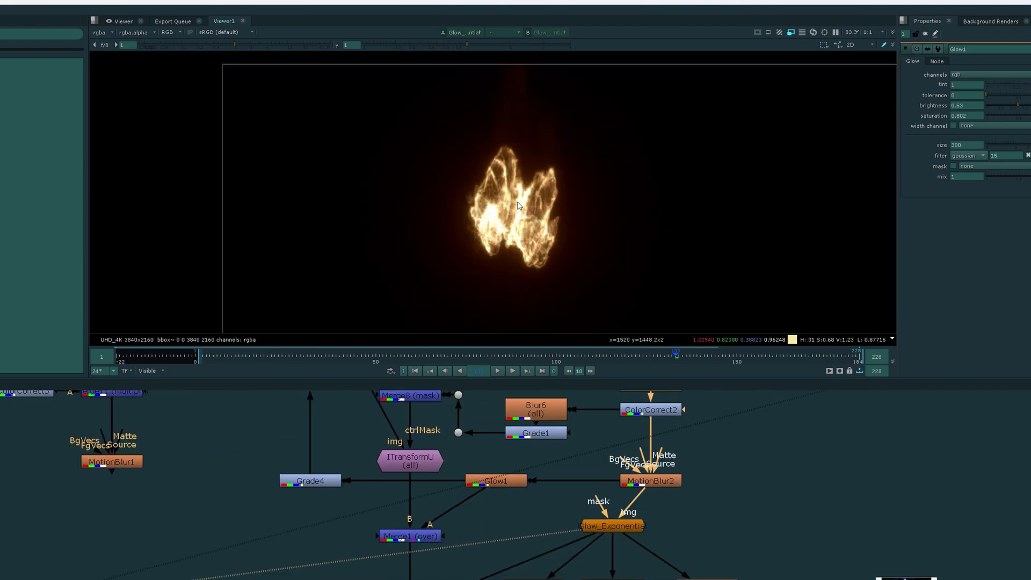
pyautogui.scroll(1, 524, 233)
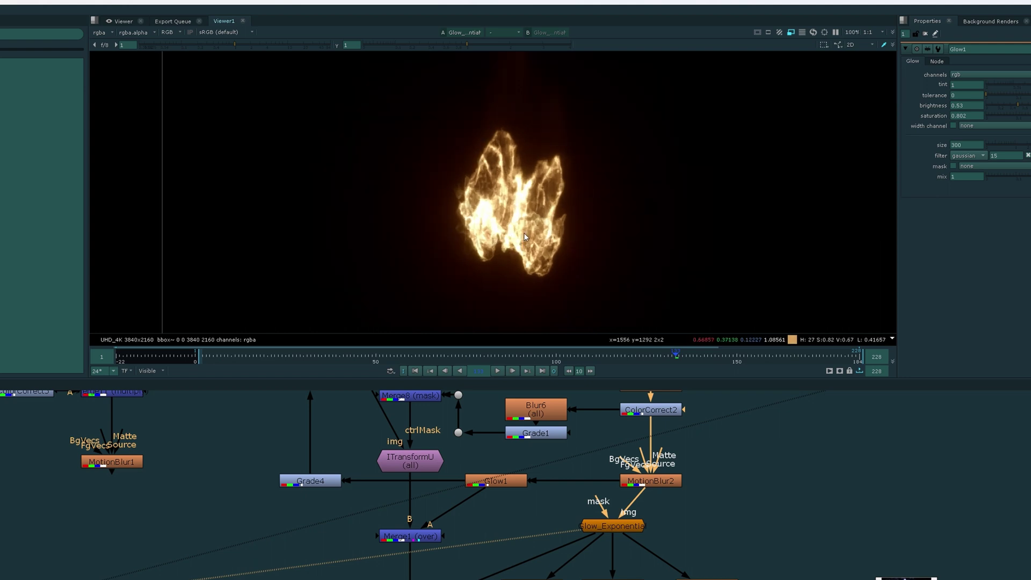
pyautogui.doubleClick(610, 529)
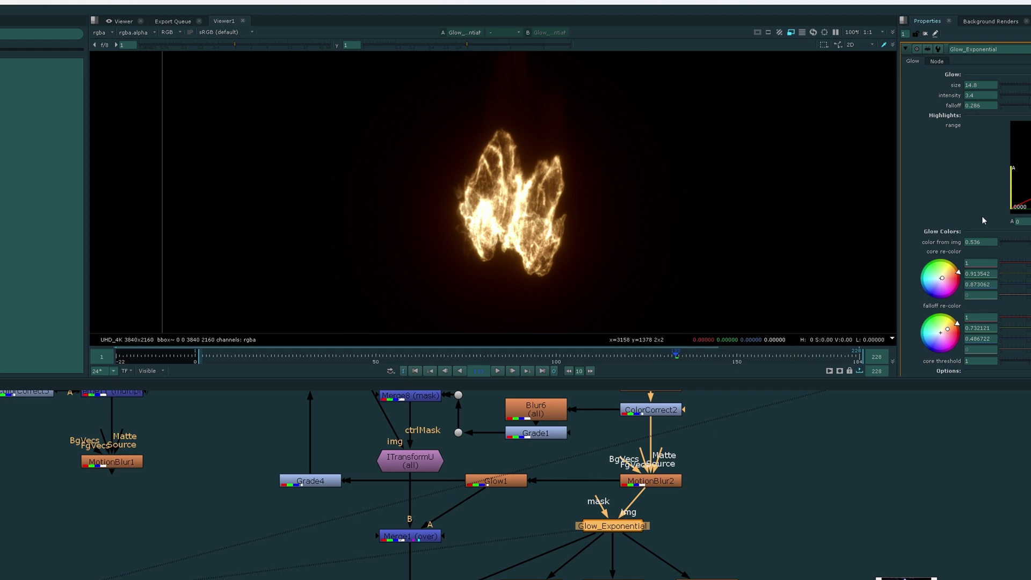
pyautogui.scroll(-3, 979, 237)
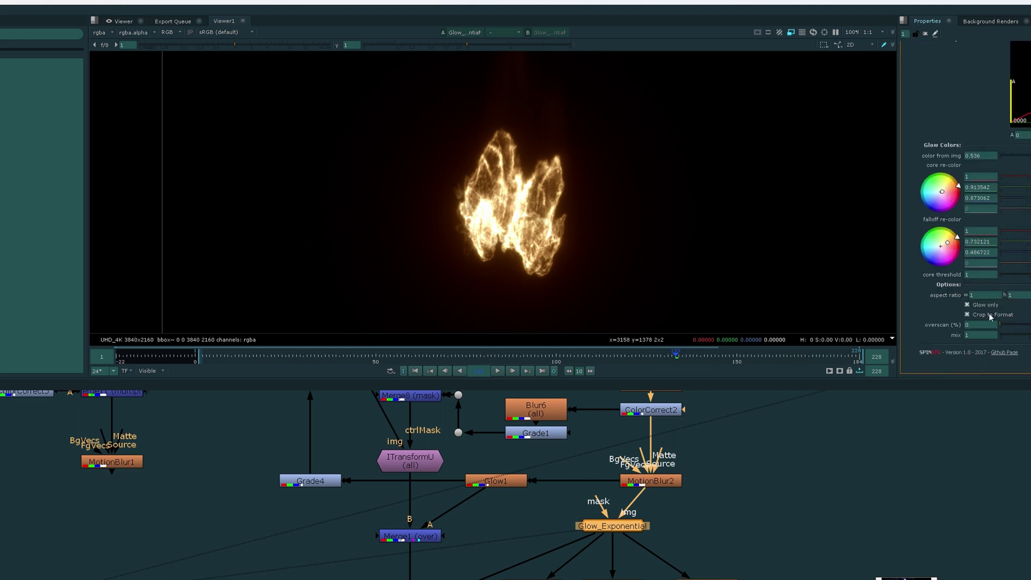
# View the composite at the Merge2 (plus) node, where the exponential glow is added over the plate
pyautogui.scroll(-3, 668, 520)
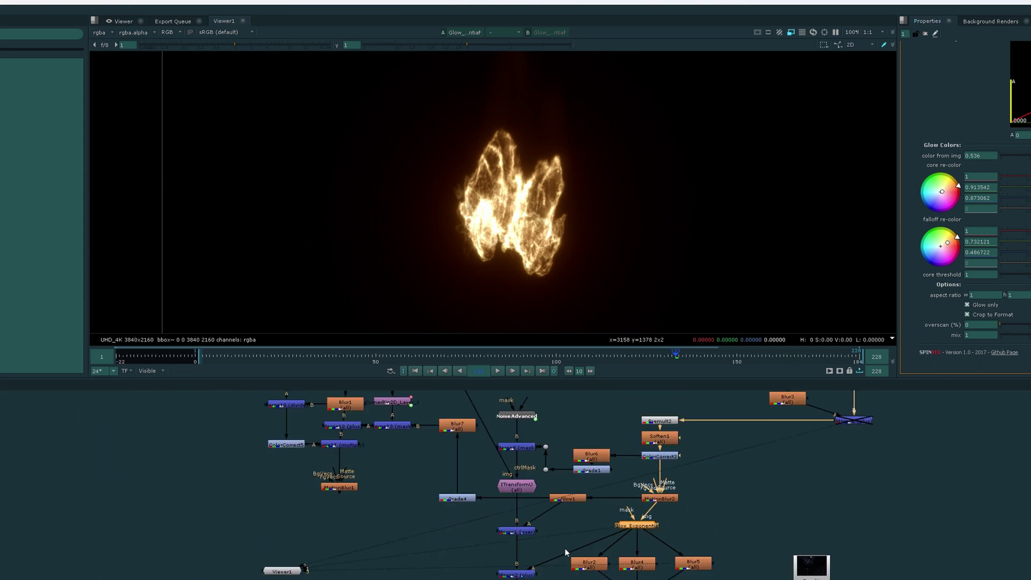
pyautogui.scroll(2, 514, 572)
pyautogui.click(515, 569)
pyautogui.press('1')
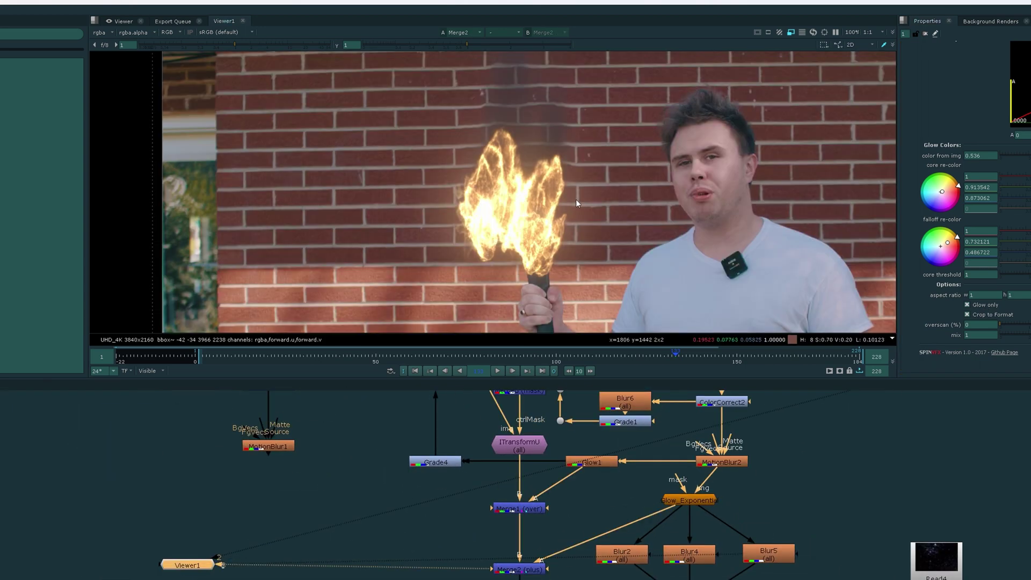
pyautogui.scroll(-3, 562, 205)
pyautogui.scroll(-2, 633, 557)
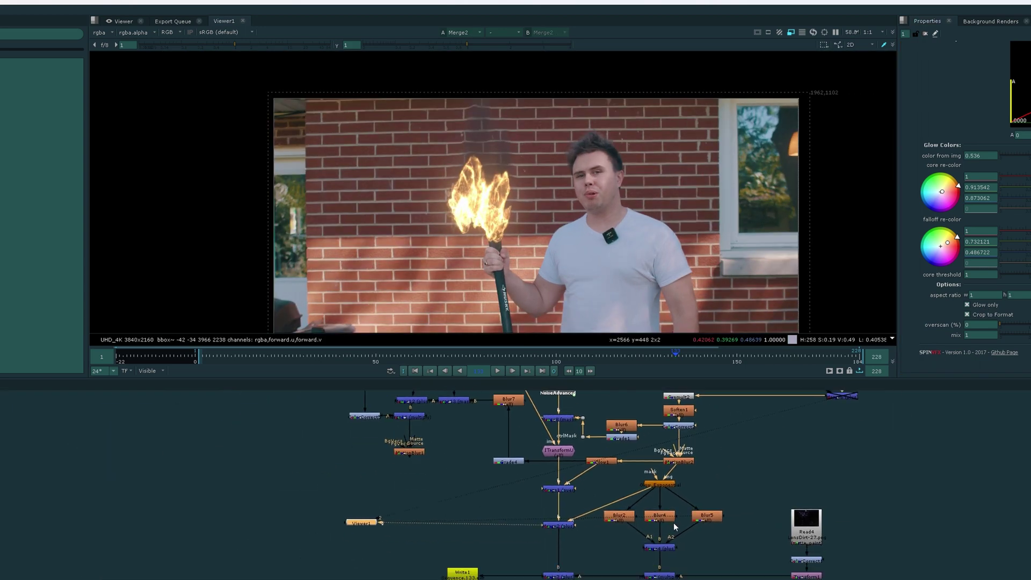
# View the composite at the Merge7 node and inspect the fire, the hand and the overall node tree
pyautogui.scroll(3, 449, 212)
pyautogui.press('1')
pyautogui.scroll(-2, 440, 183)
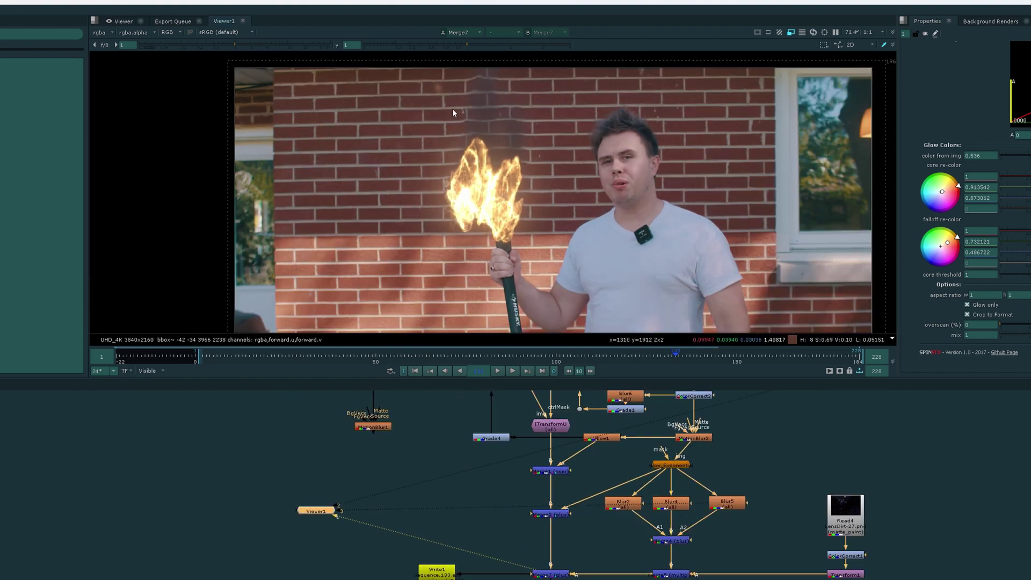
pyautogui.scroll(2, 452, 108)
pyautogui.scroll(-1, 456, 157)
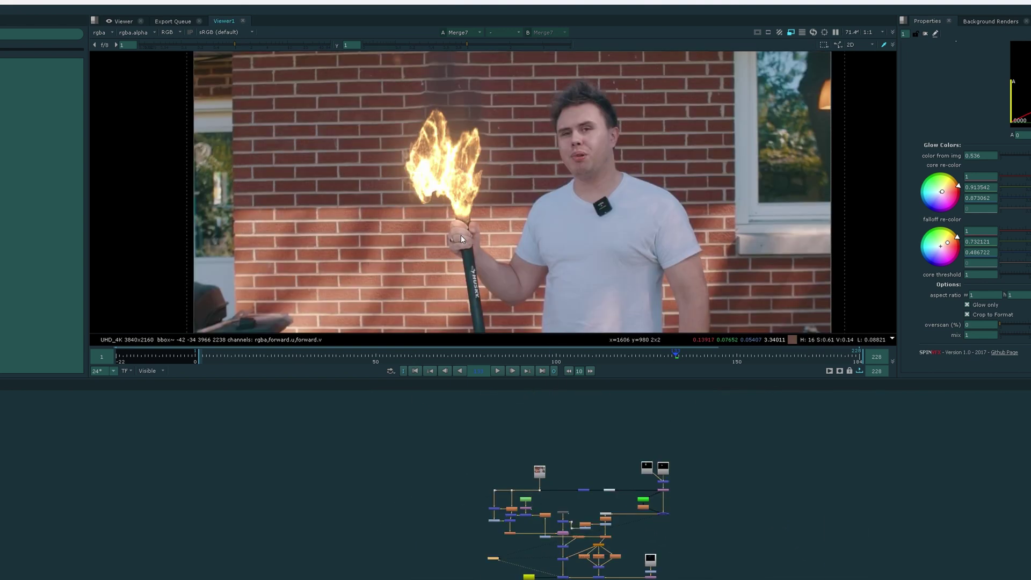
pyautogui.scroll(2, 467, 223)
pyautogui.scroll(-1, 454, 218)
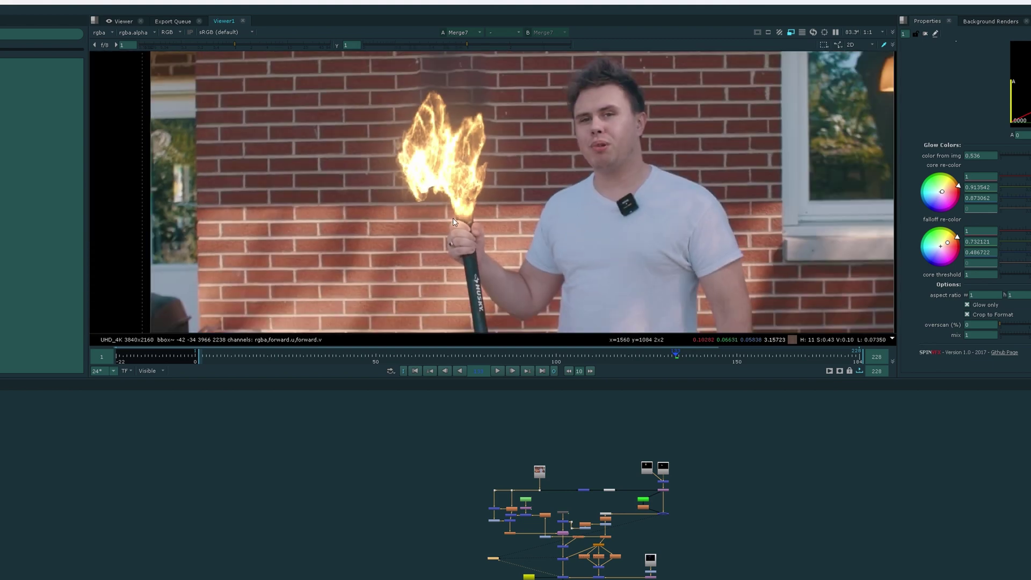
pyautogui.scroll(-1, 453, 217)
pyautogui.scroll(3, 545, 507)
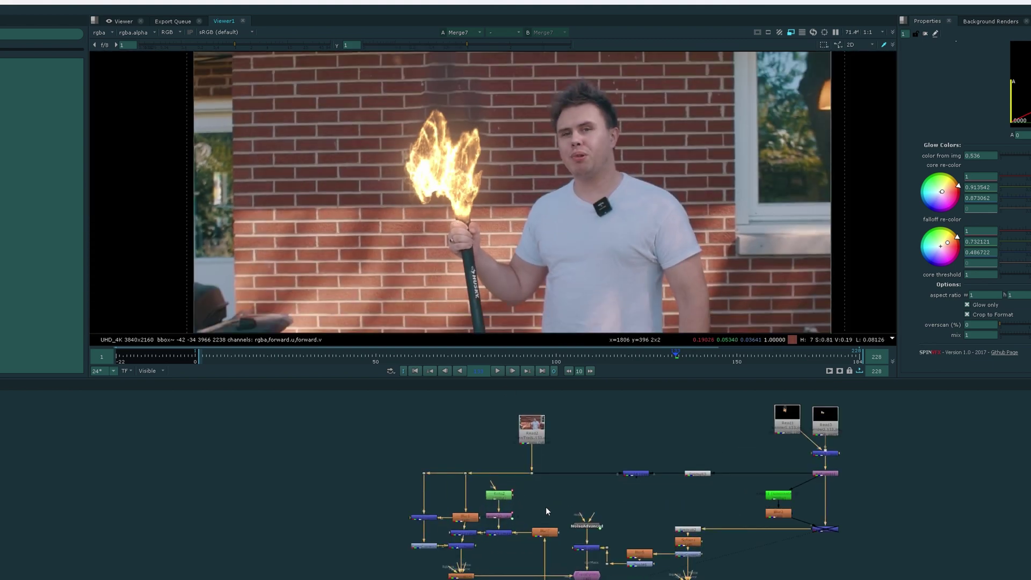